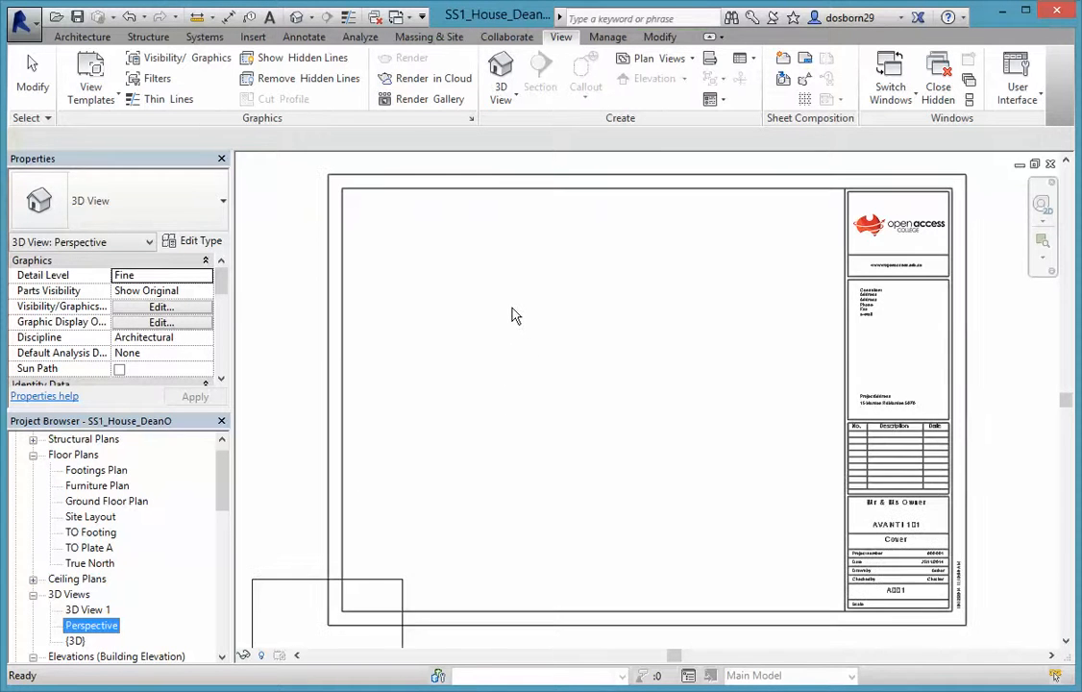
# Place the Perspective 3D view as a viewport on Cover sheet A001, then open the Perspective view
pyautogui.click(485, 281)
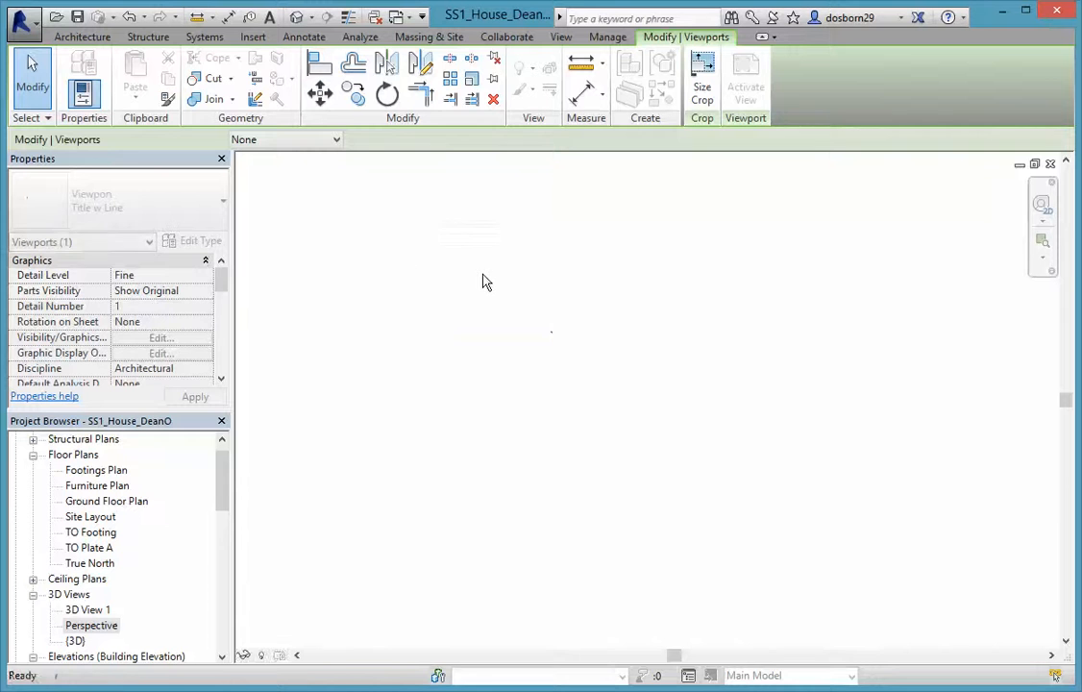
pyautogui.click(567, 449)
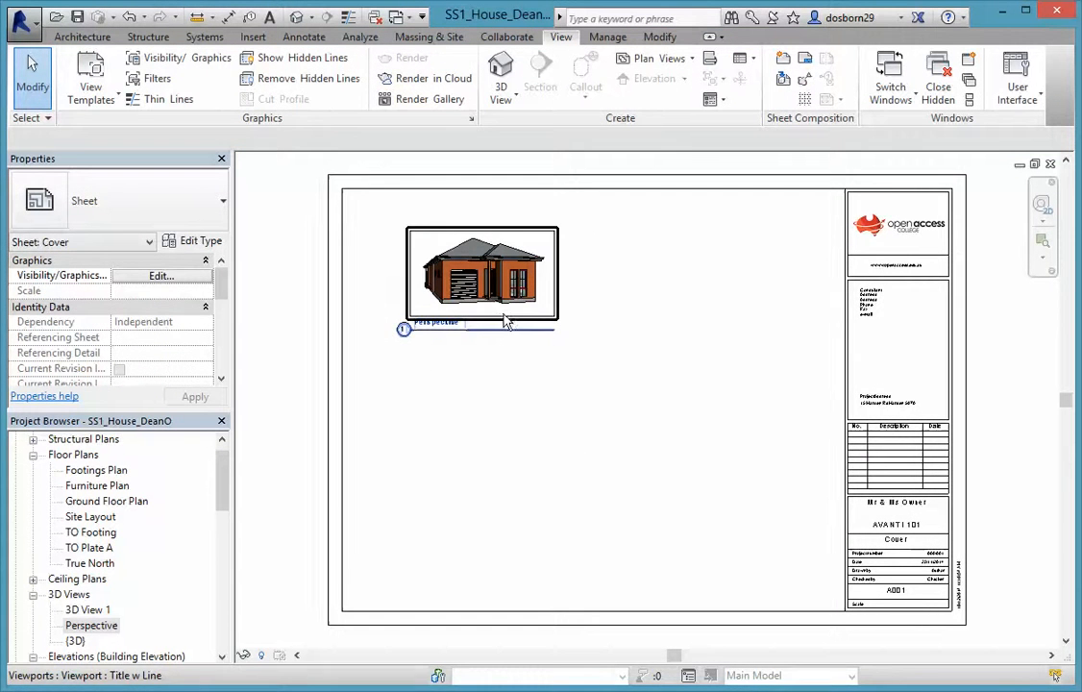
pyautogui.doubleClick(83, 630)
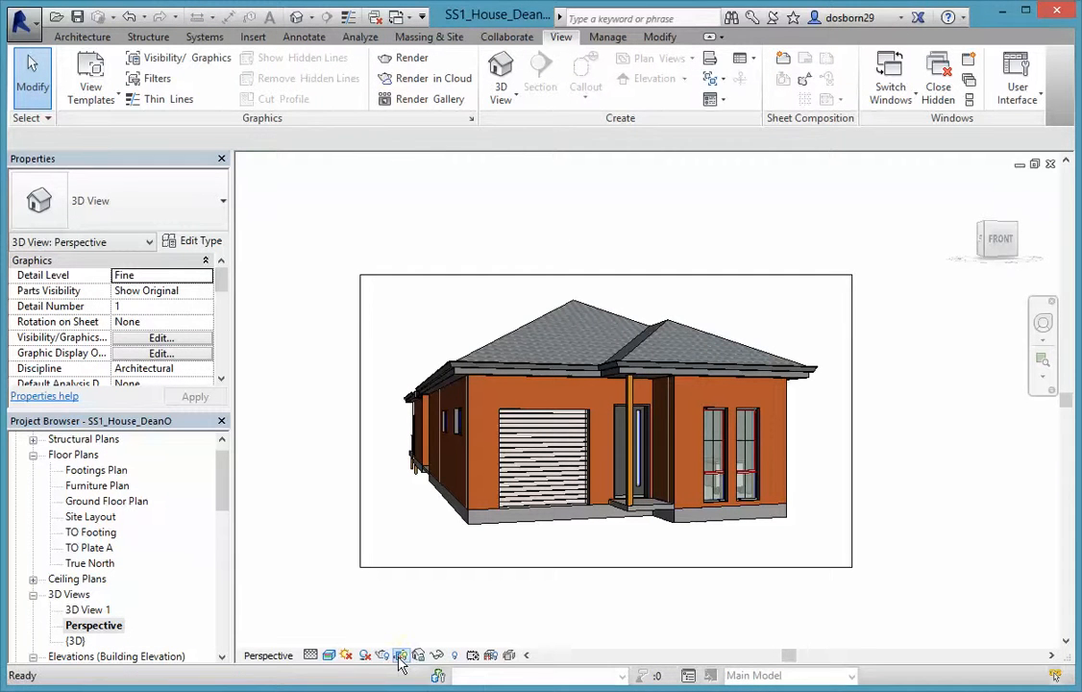
# Hide the crop region in the Perspective view and go back to sheet A001 - Cover
pyautogui.click(399, 655)
pyautogui.scroll(-8, 216, 495)
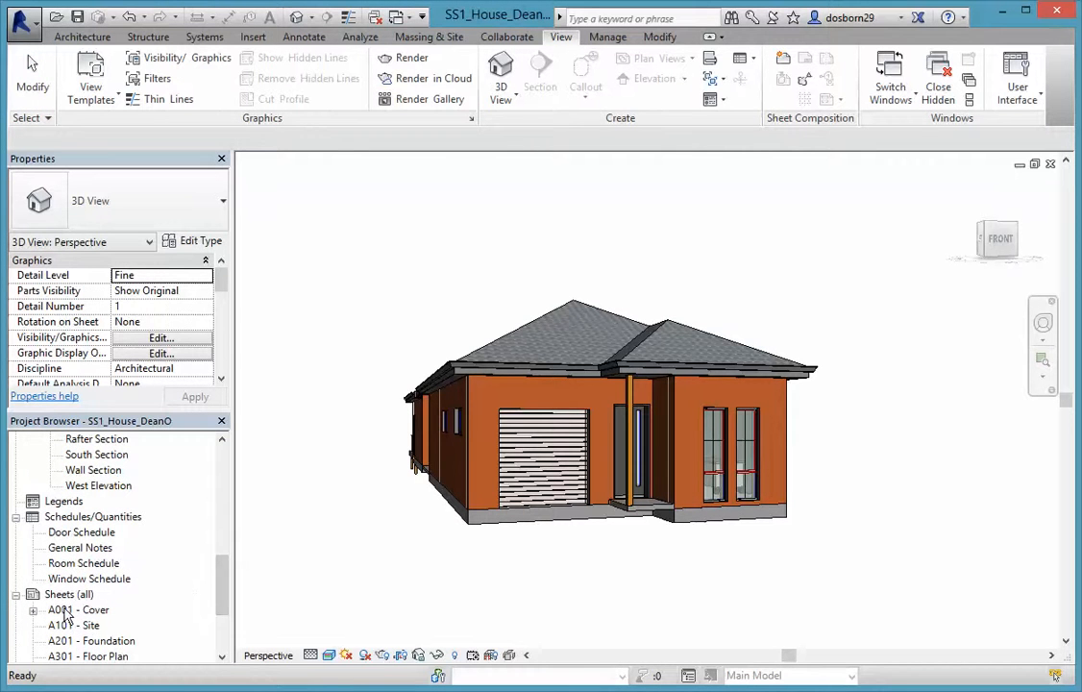
pyautogui.doubleClick(82, 610)
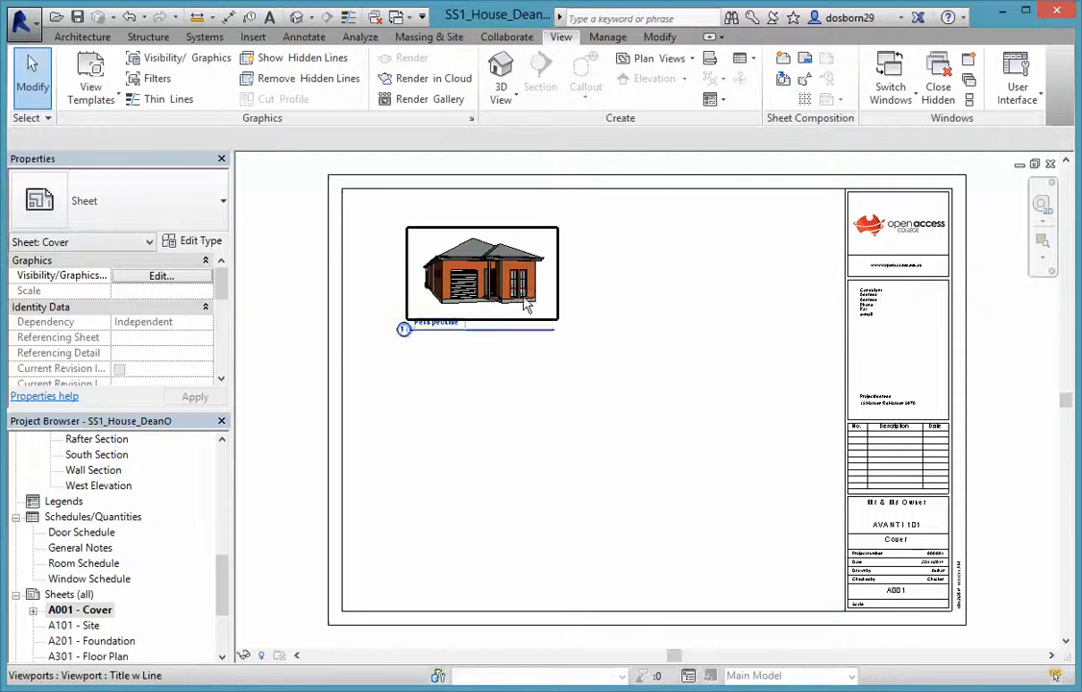
# Scale the house viewport's crop to 350 mm wide by 208 mm tall with locked proportions
pyautogui.click(457, 260)
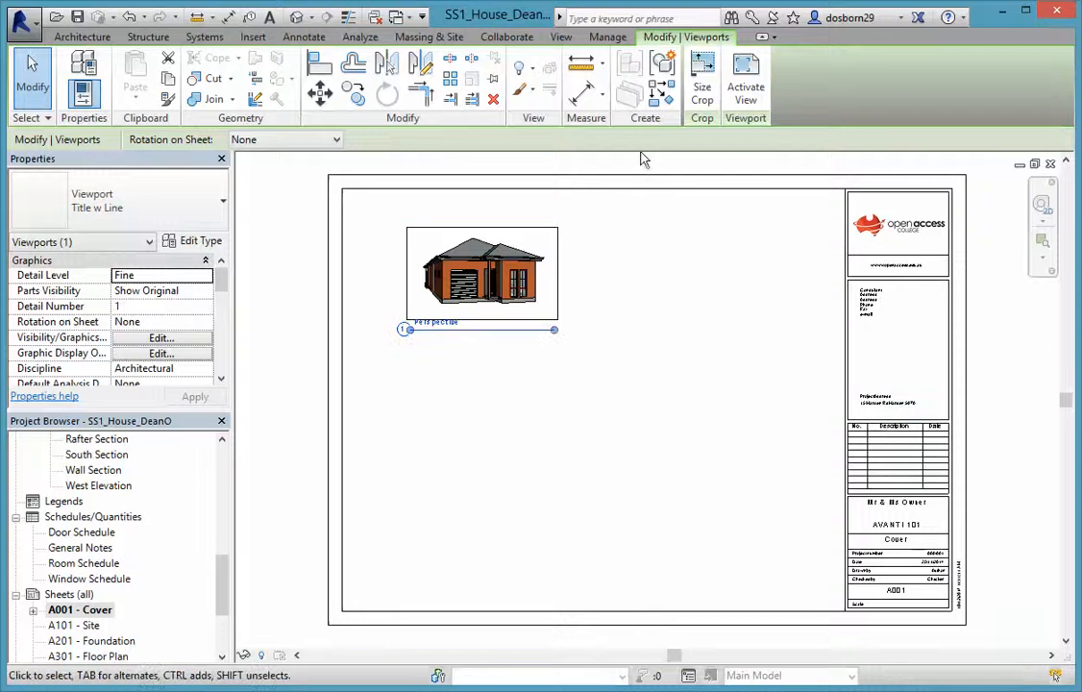
pyautogui.click(702, 91)
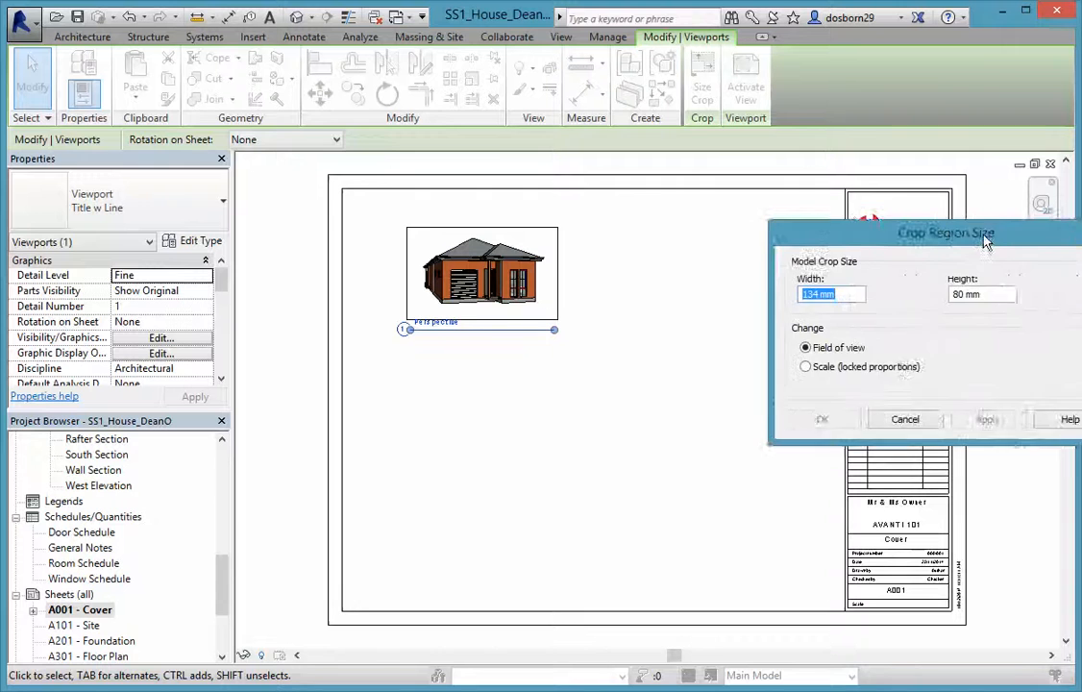
pyautogui.moveTo(990, 240); pyautogui.dragTo(875, 242)
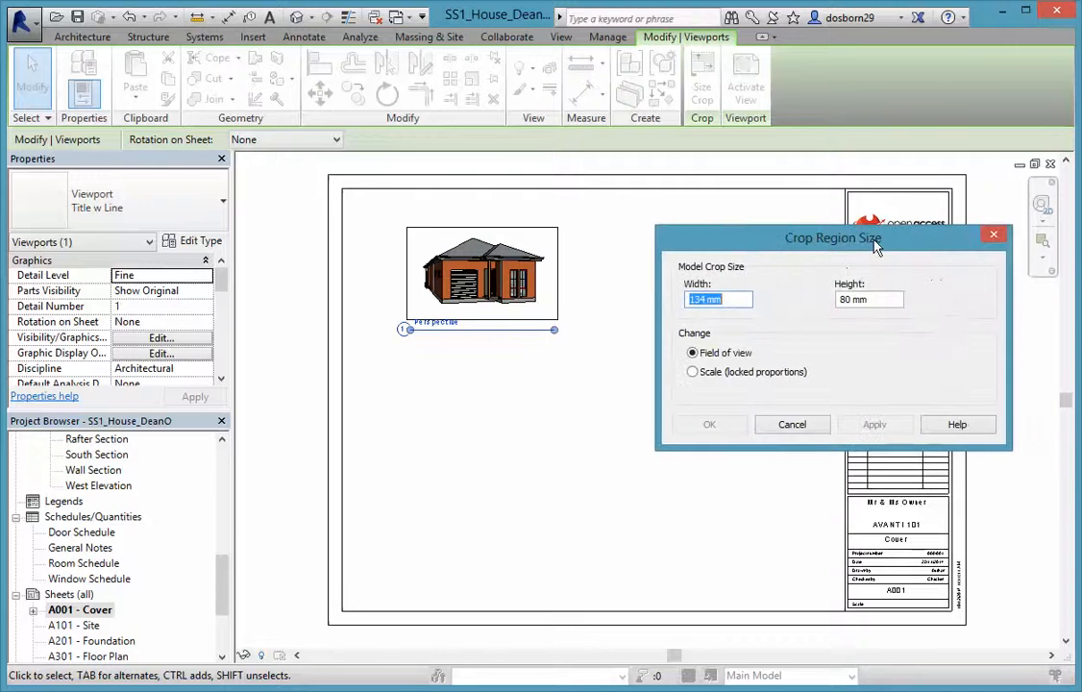
pyautogui.click(691, 372)
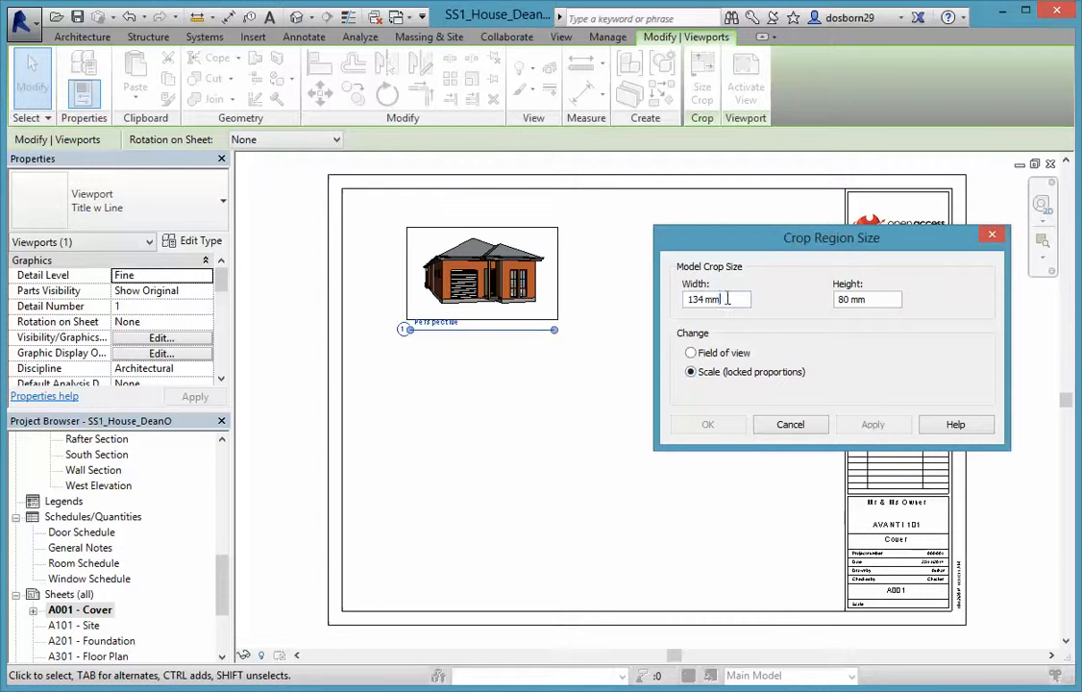
pyautogui.moveTo(713, 295); pyautogui.dragTo(647, 304)
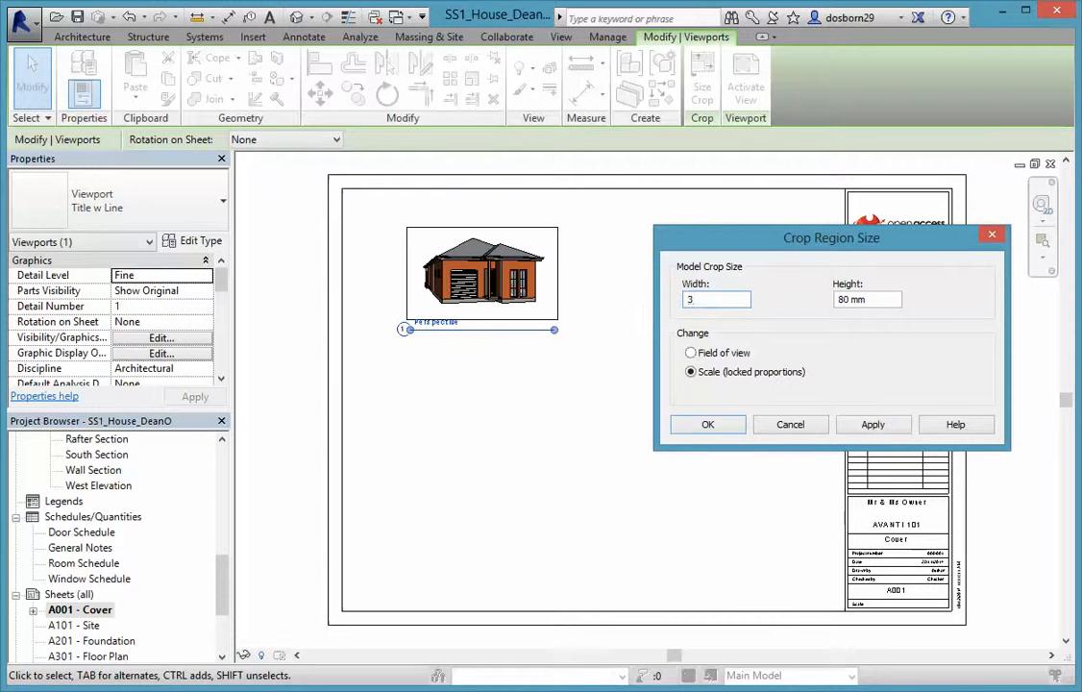
pyautogui.write('350')
pyautogui.click(873, 425)
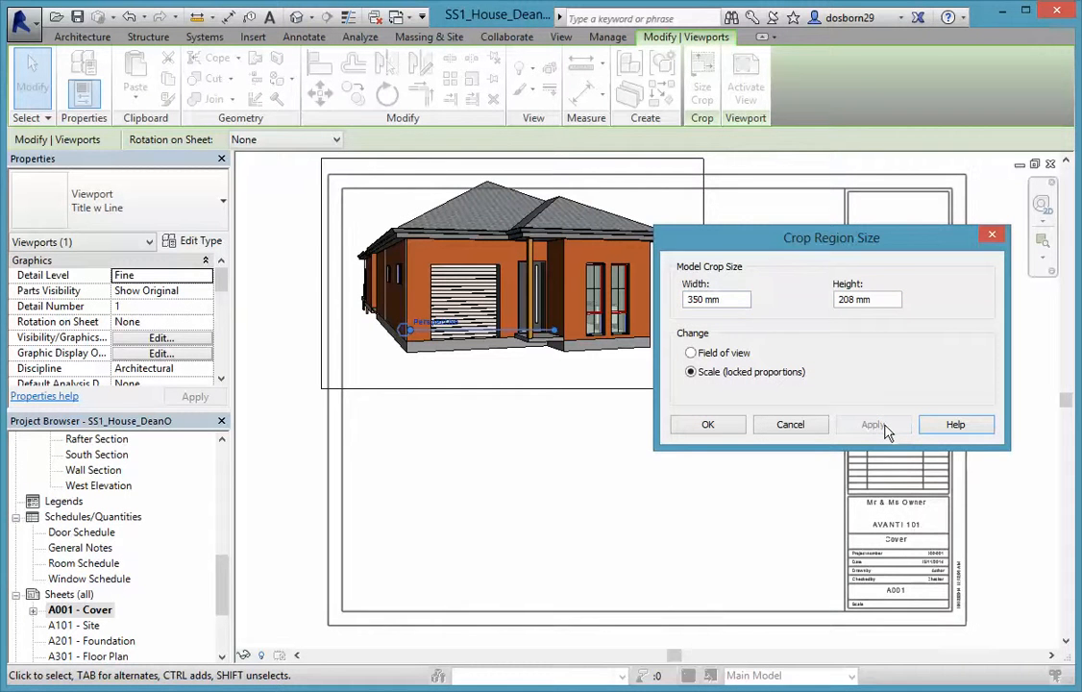
pyautogui.click(707, 424)
pyautogui.moveTo(600, 309); pyautogui.dragTo(657, 346)
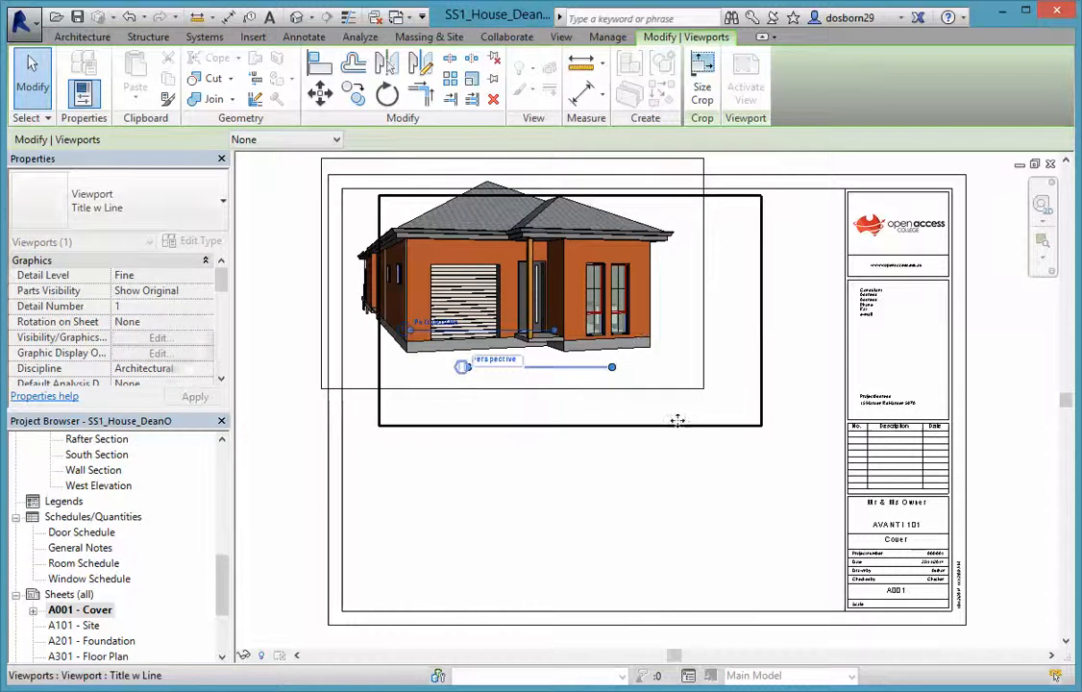
# Reposition the house viewport on the sheet and move its Perspective title below the image
pyautogui.click(605, 451)
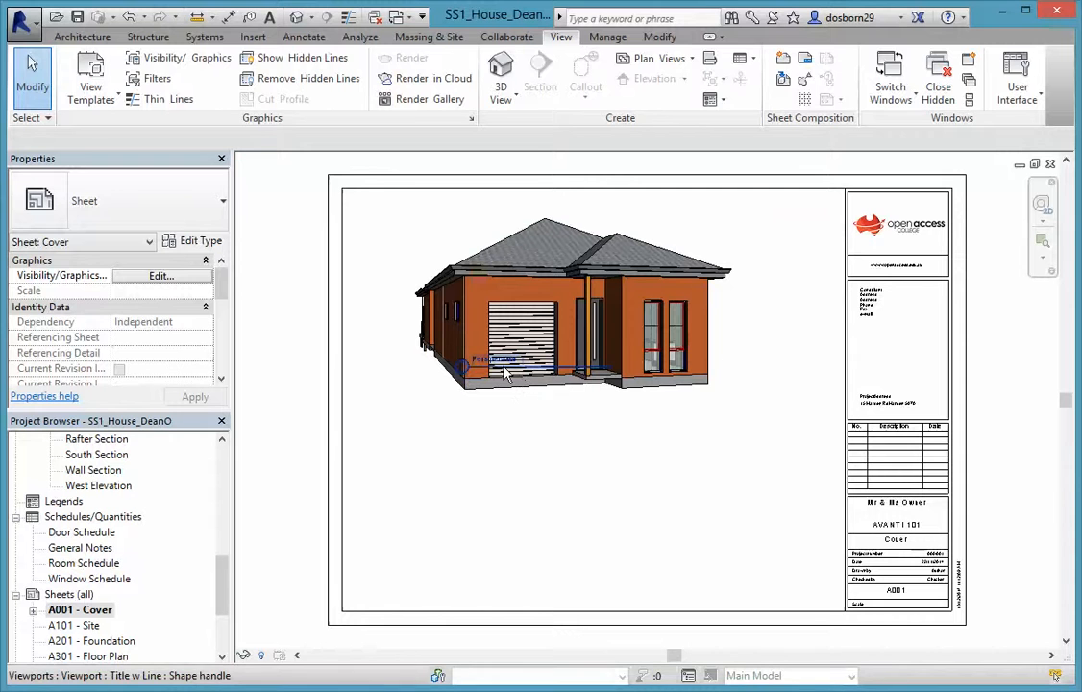
pyautogui.click(506, 375)
pyautogui.moveTo(504, 375); pyautogui.dragTo(485, 411)
pyautogui.click(536, 466)
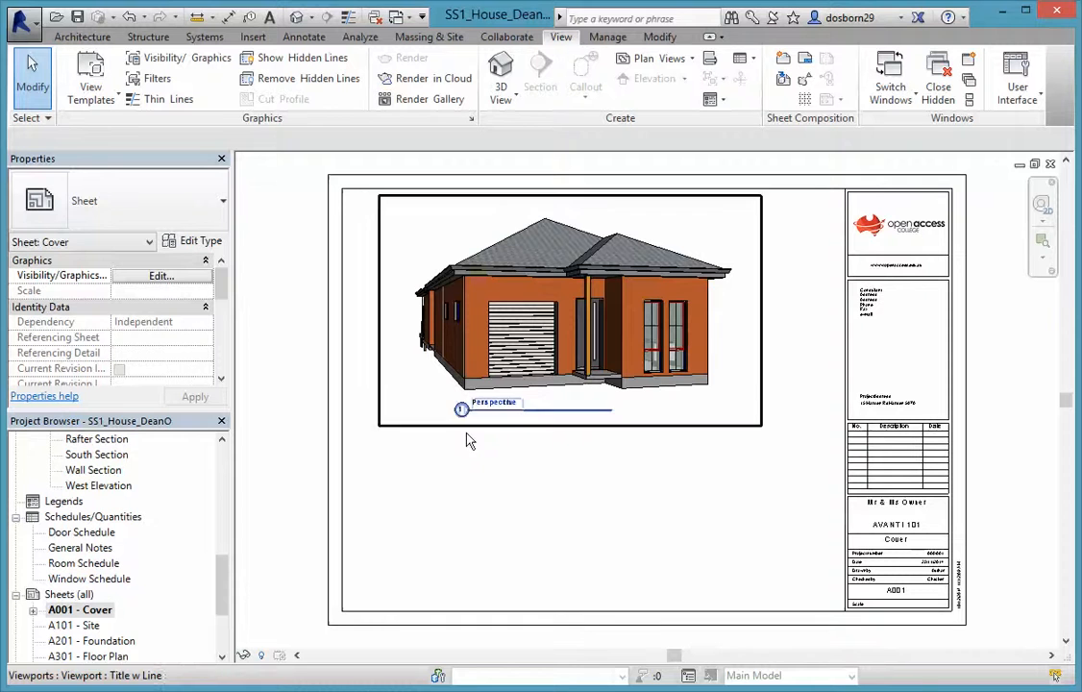
pyautogui.click(553, 418)
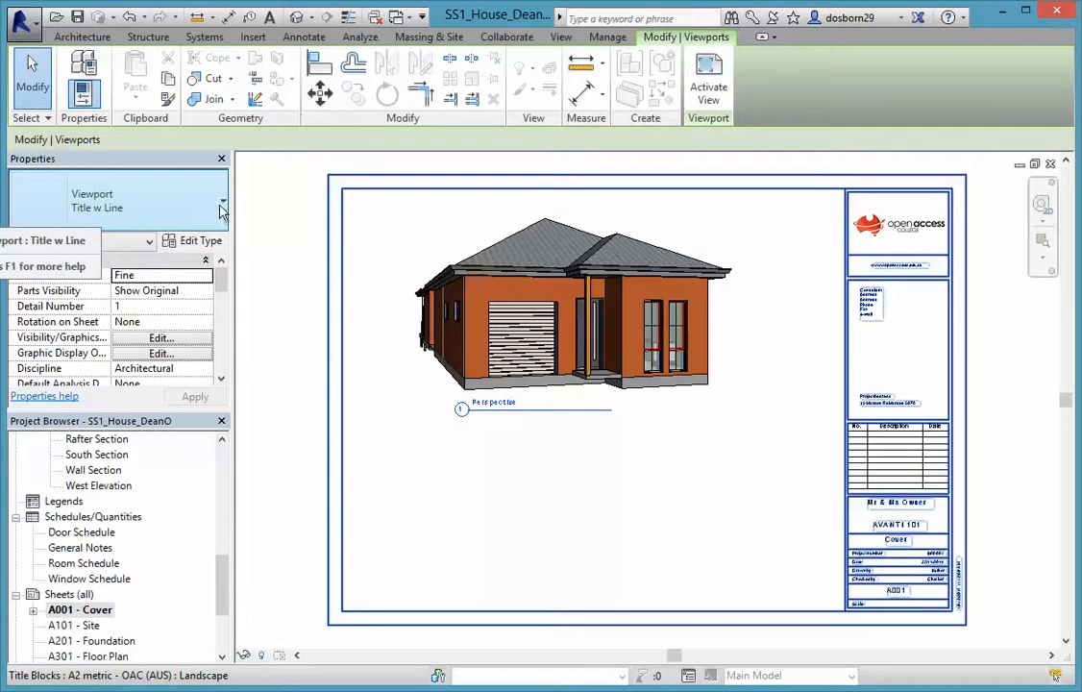
# Duplicate the viewport's Title w Line type as a new type named 'no Title no Line'
pyautogui.click(192, 243)
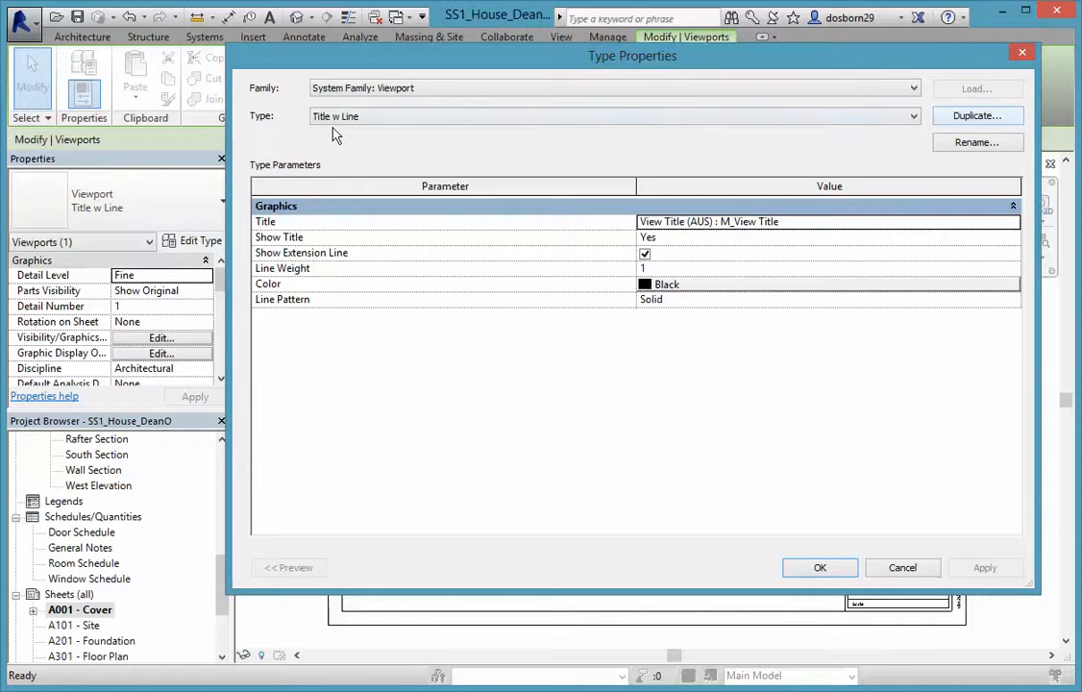
pyautogui.click(976, 117)
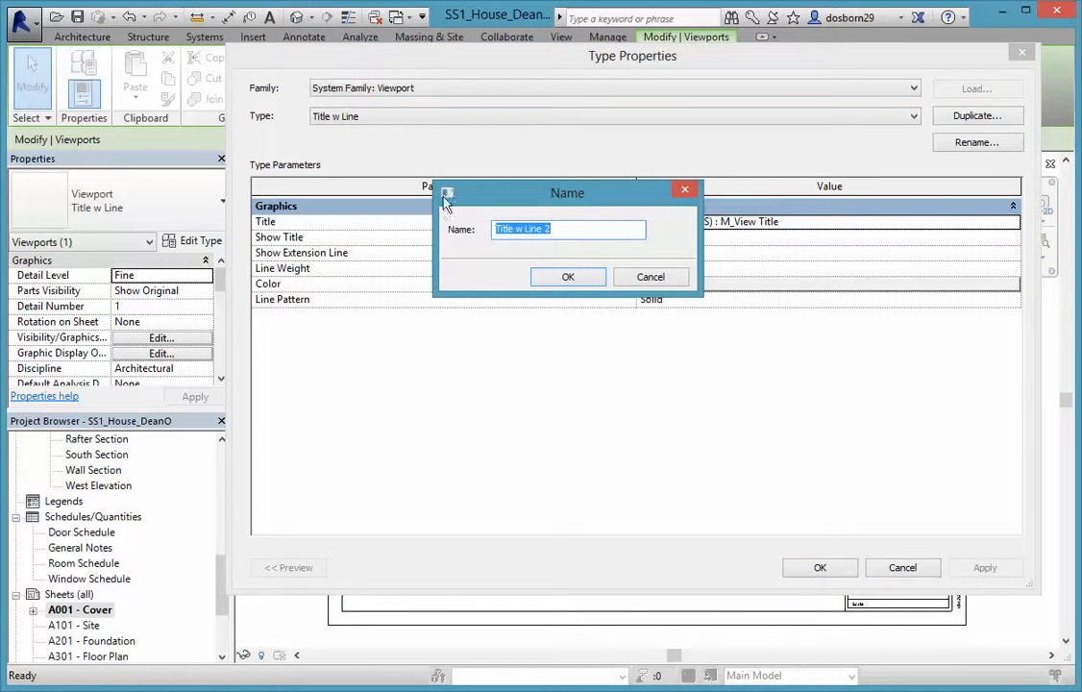
pyautogui.click(558, 230)
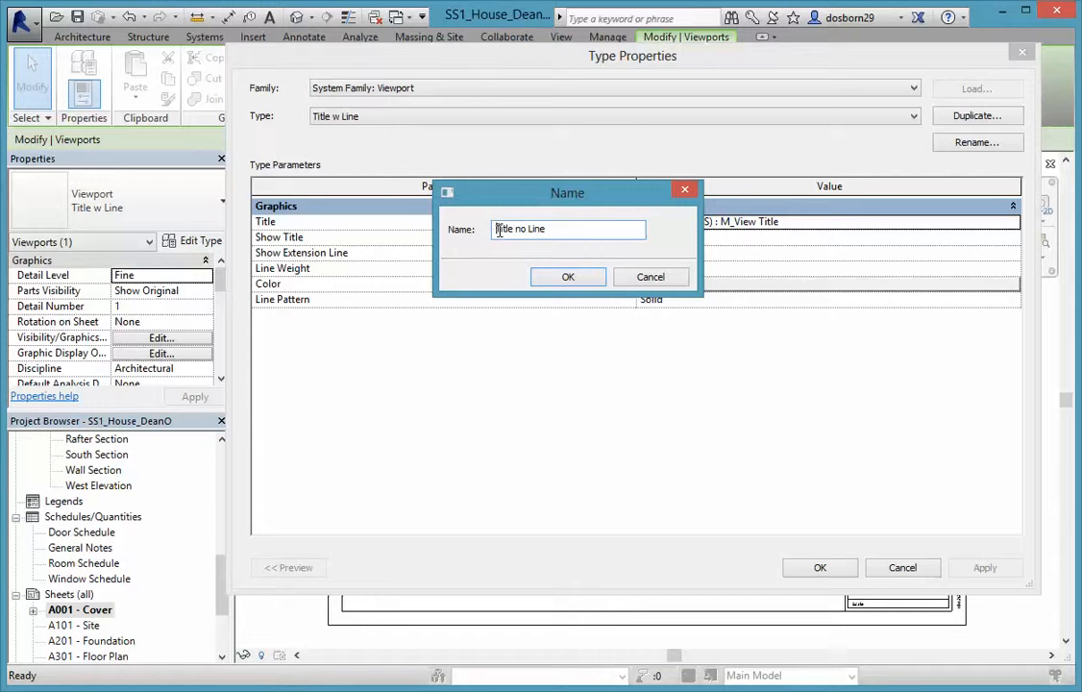
pyautogui.click(577, 277)
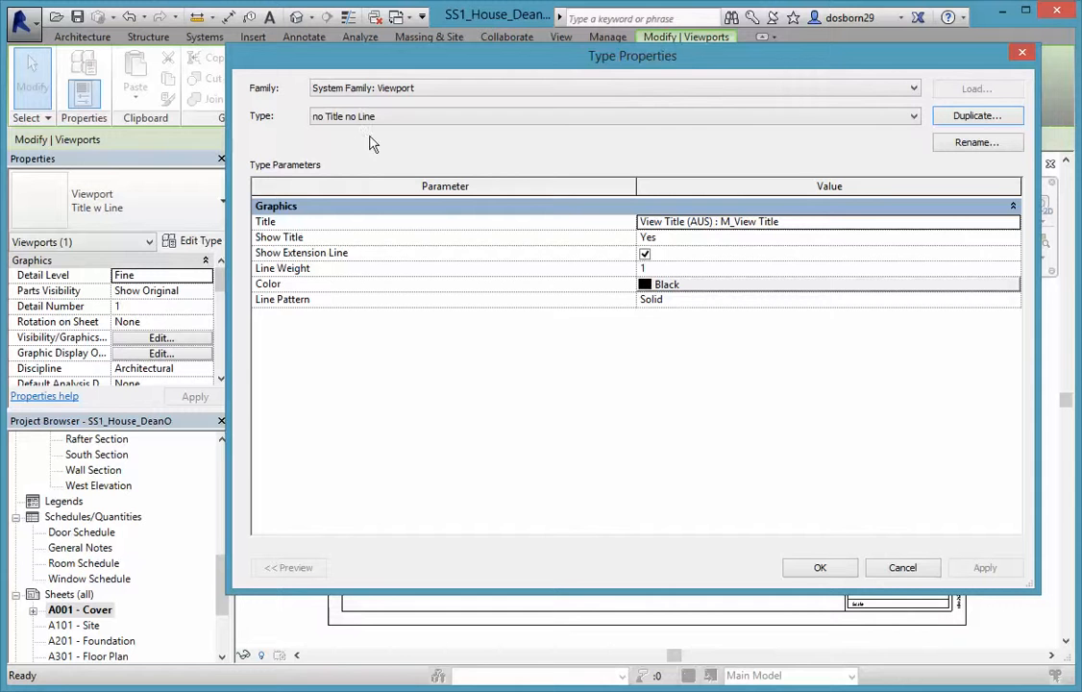
# Set Show Title to No for the 'no Title no Line' type and apply it
pyautogui.click(738, 237)
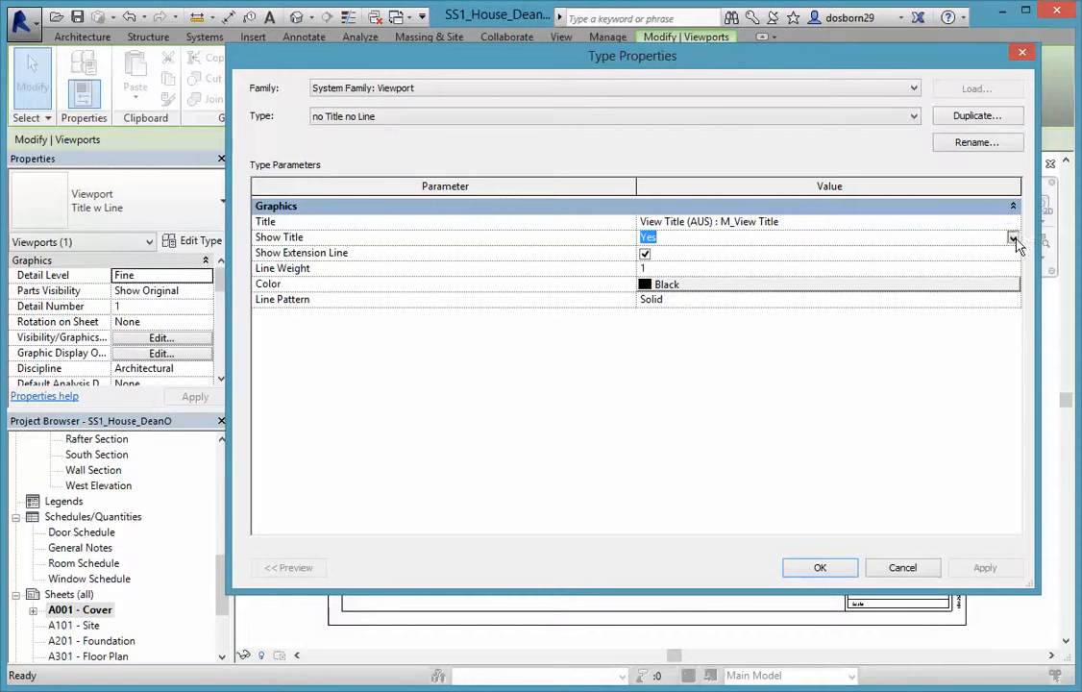
pyautogui.click(1012, 238)
pyautogui.click(645, 279)
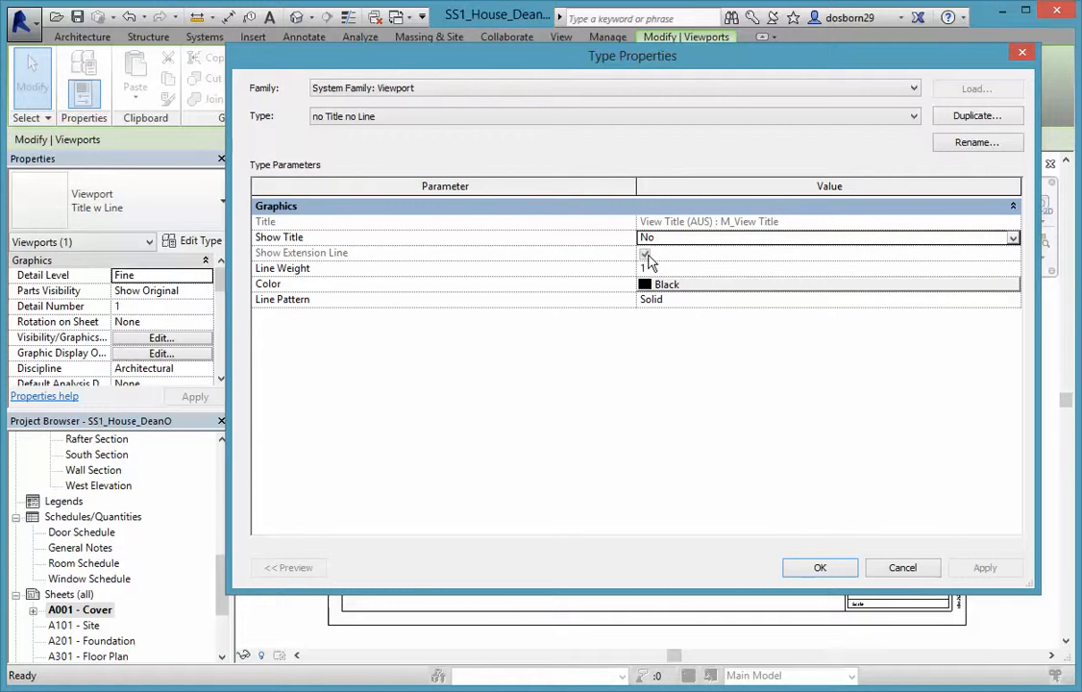
pyautogui.click(1012, 239)
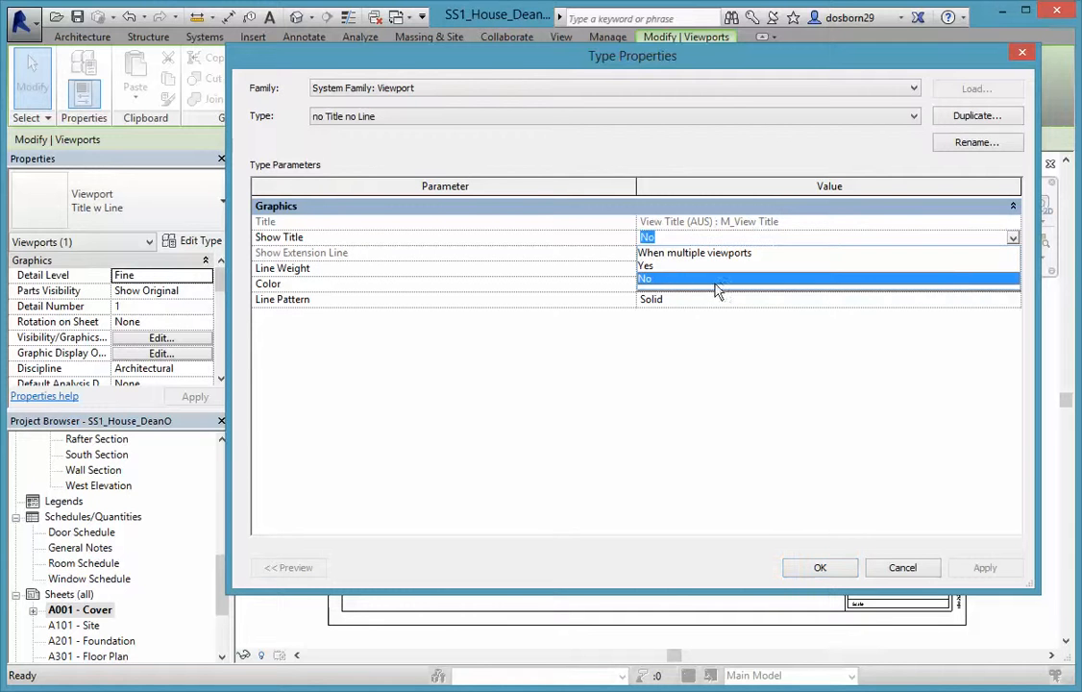
pyautogui.click(664, 268)
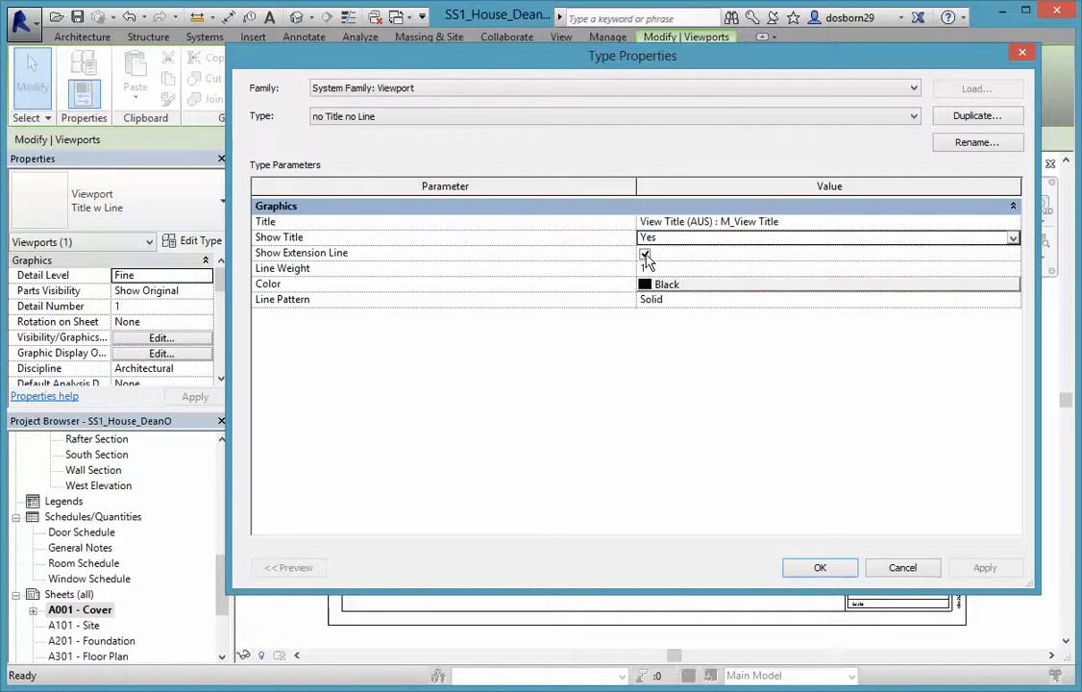
pyautogui.click(645, 255)
pyautogui.click(968, 238)
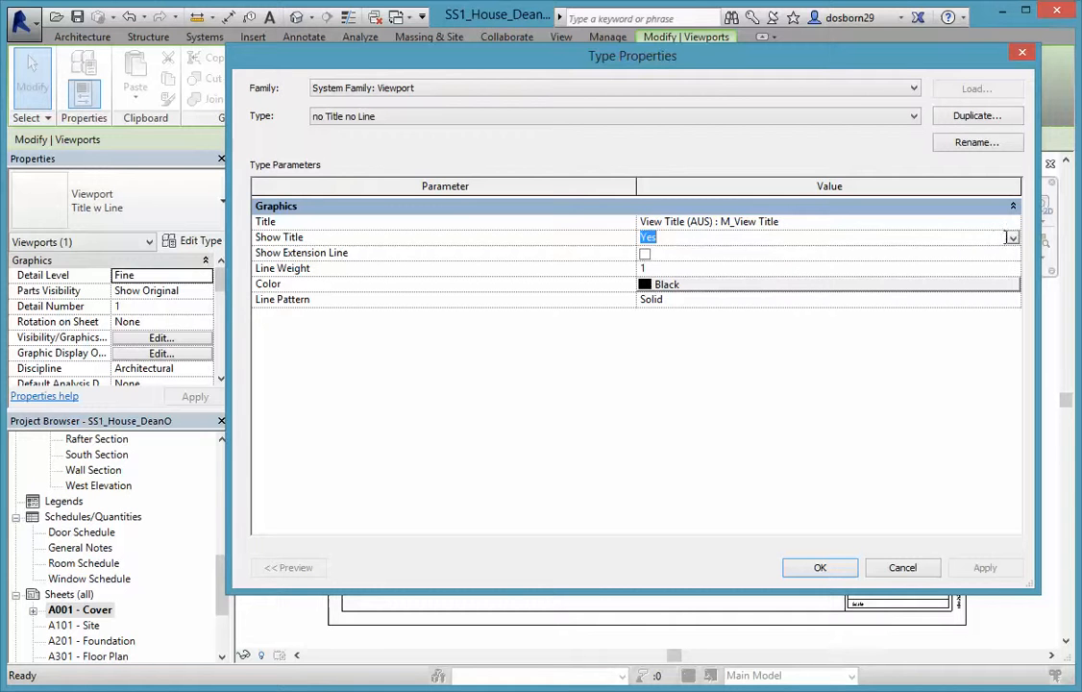
pyautogui.click(1013, 239)
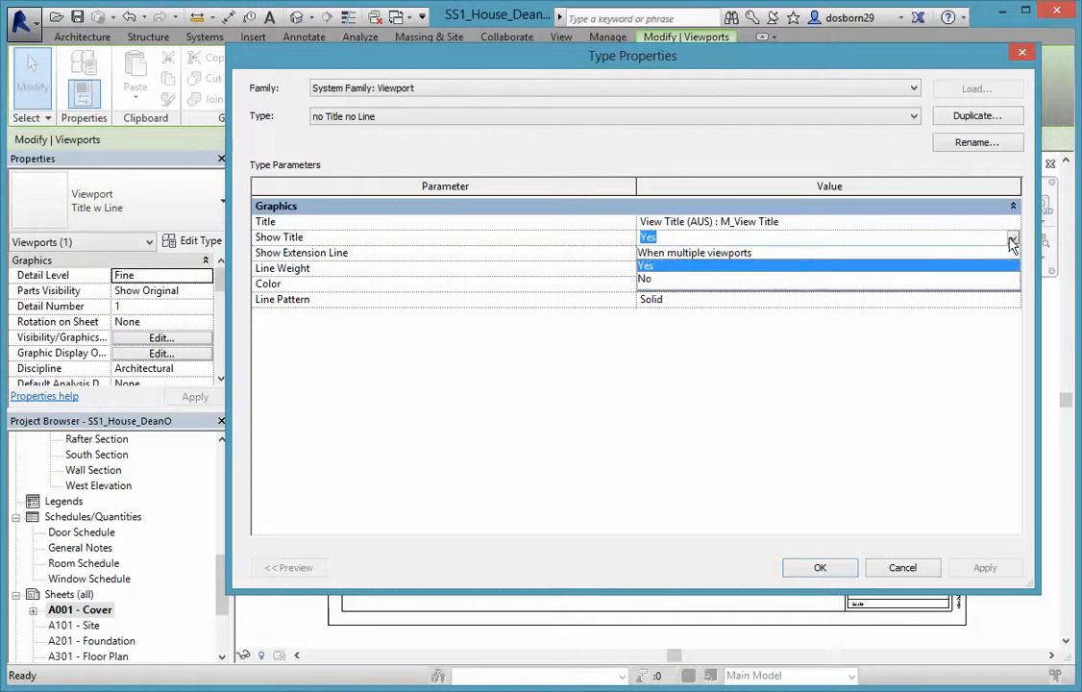
pyautogui.click(645, 280)
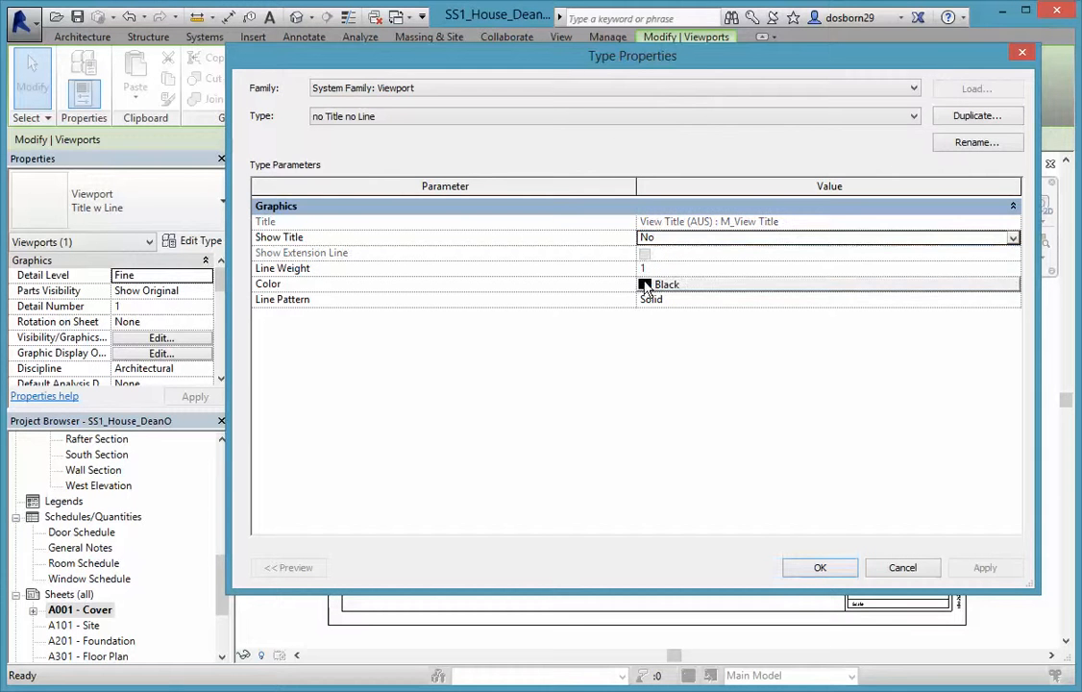
pyautogui.click(817, 567)
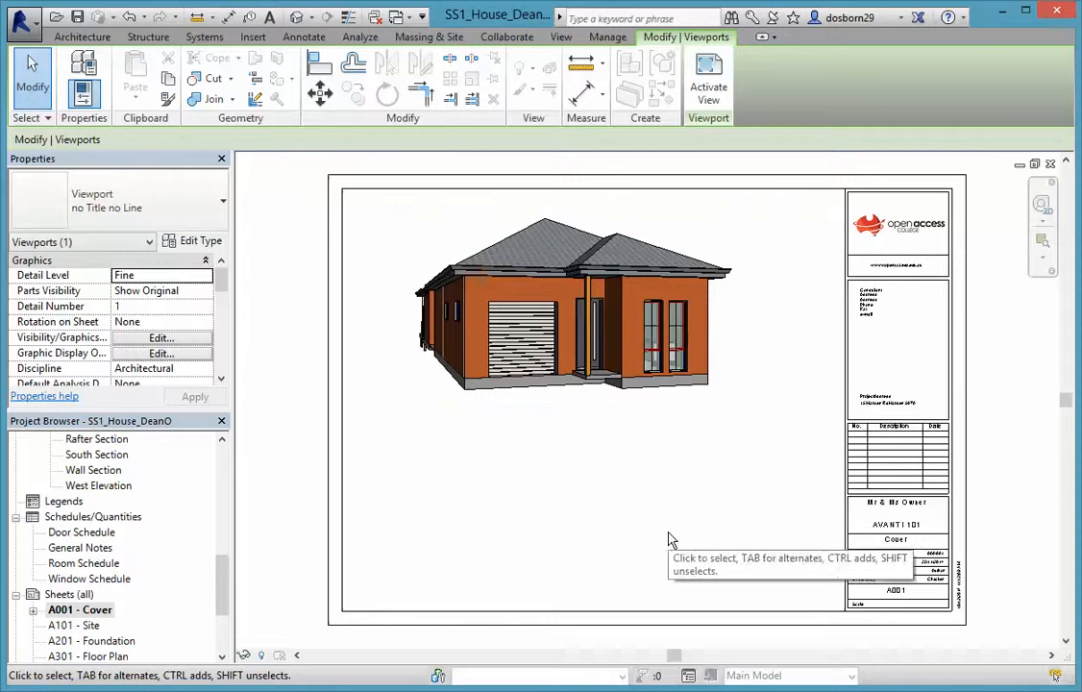
# Shift the house viewport right and down on the Cover sheet
pyautogui.click(560, 325)
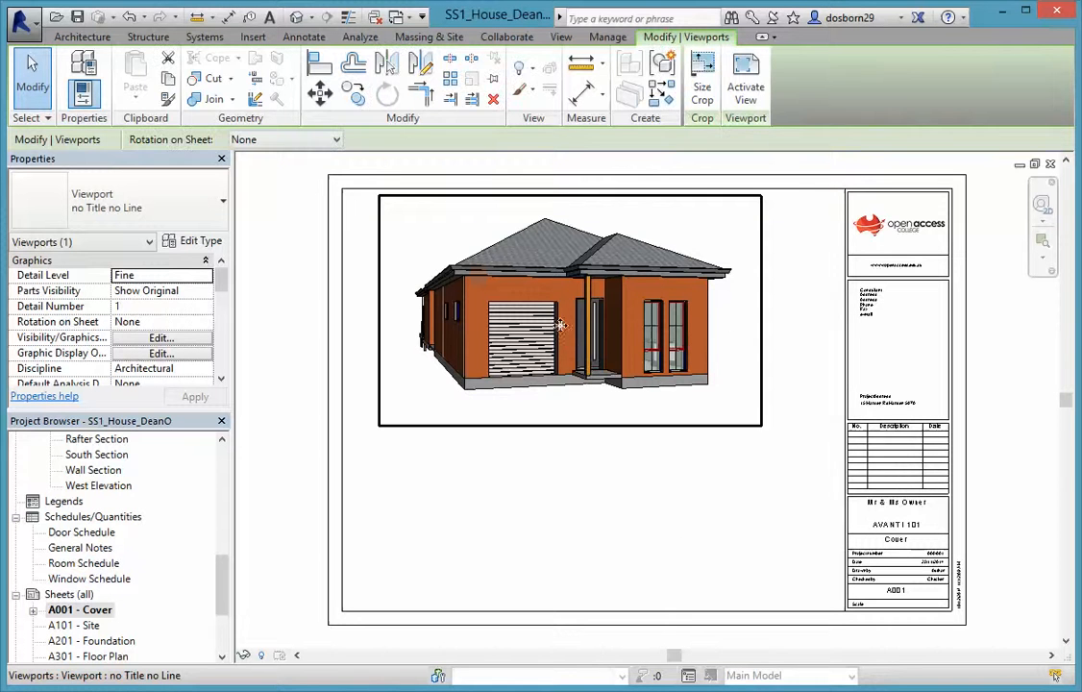
pyautogui.moveTo(560, 325); pyautogui.dragTo(585, 334)
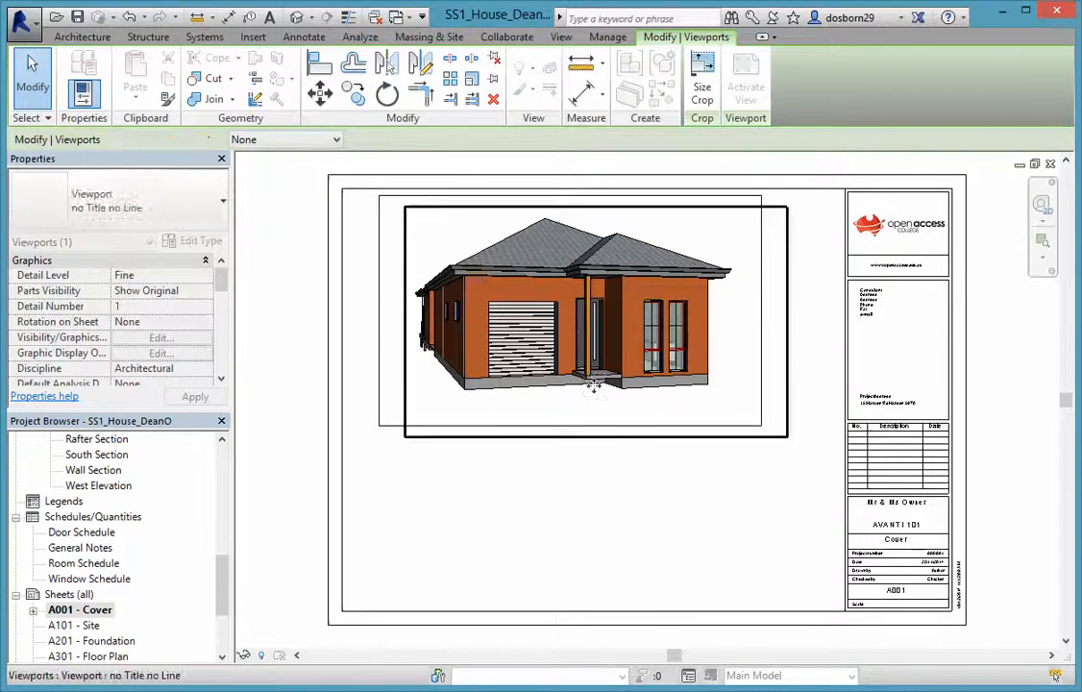
pyautogui.click(653, 571)
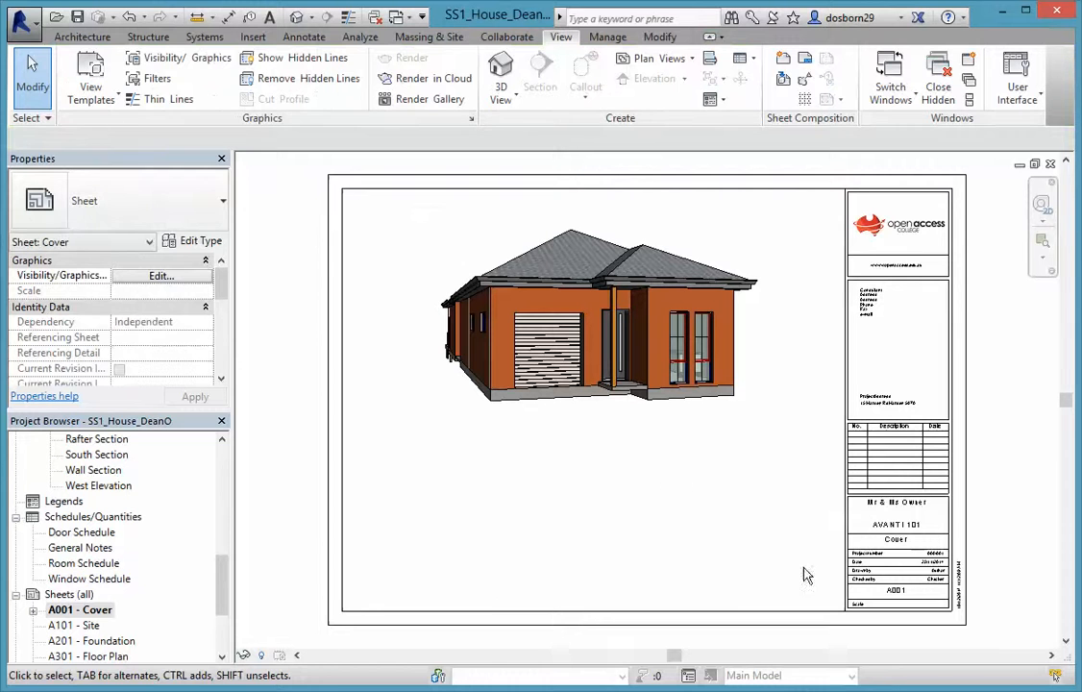
pyautogui.click(77, 533)
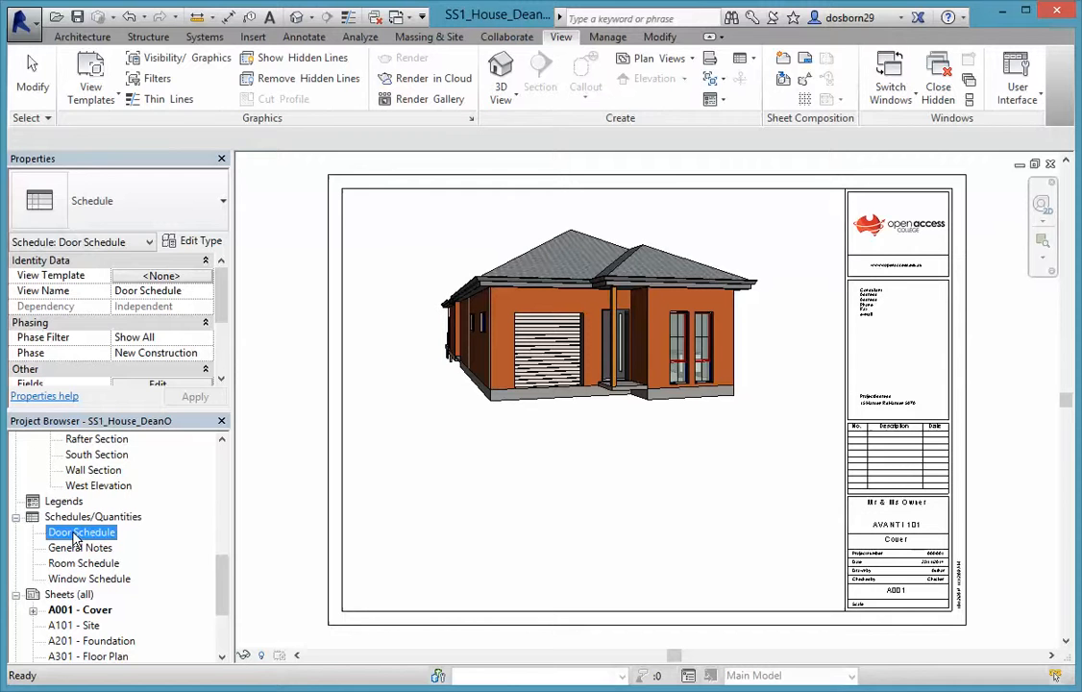
# Place the Door Schedule on the Cover sheet A001
pyautogui.moveTo(77, 533); pyautogui.dragTo(428, 461)
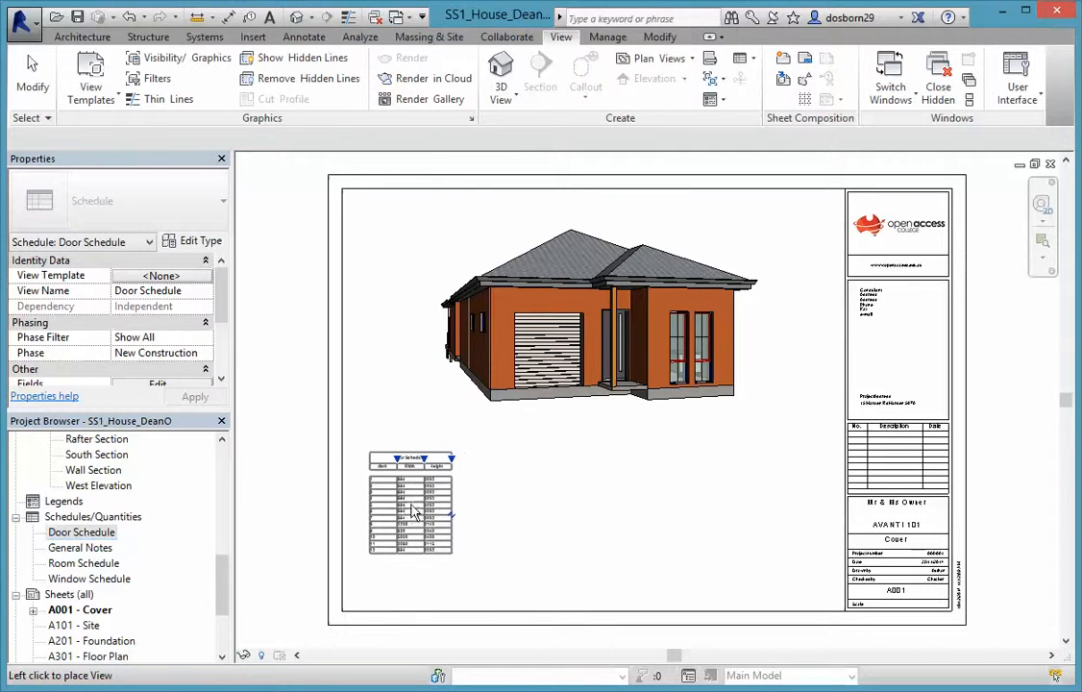
pyautogui.click(415, 507)
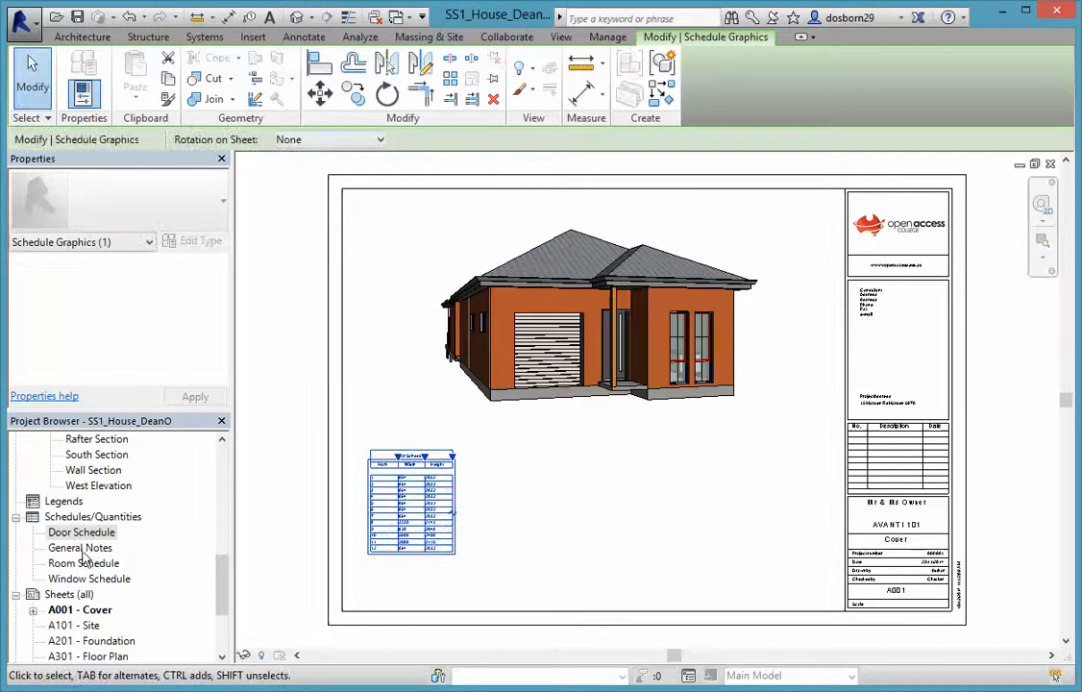
pyautogui.click(82, 564)
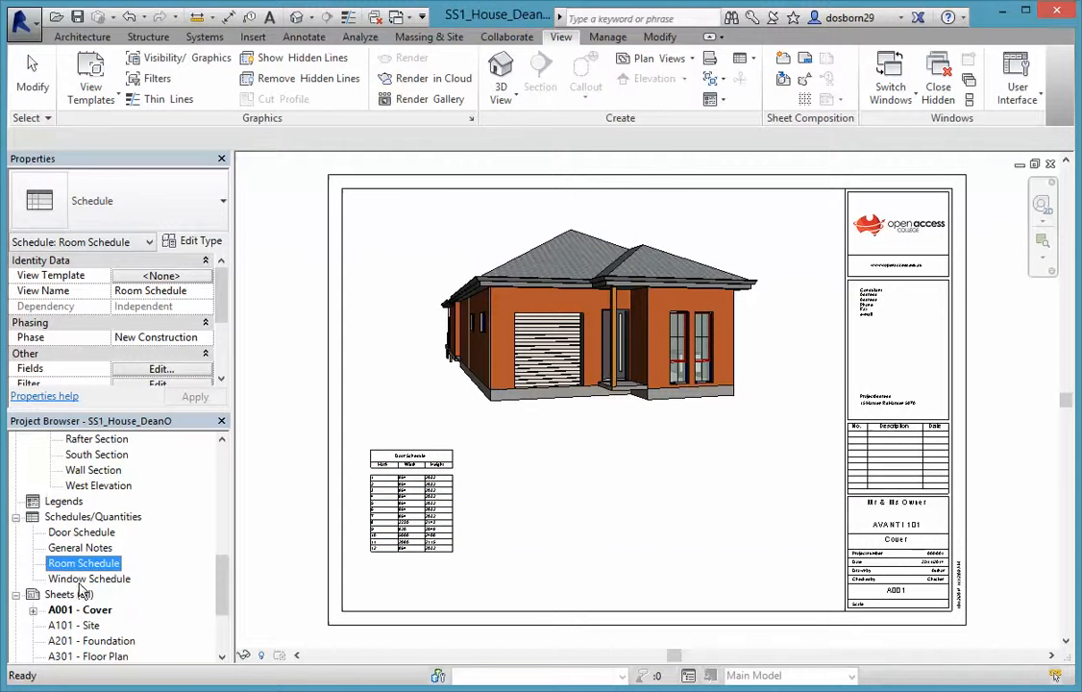
pyautogui.doubleClick(84, 579)
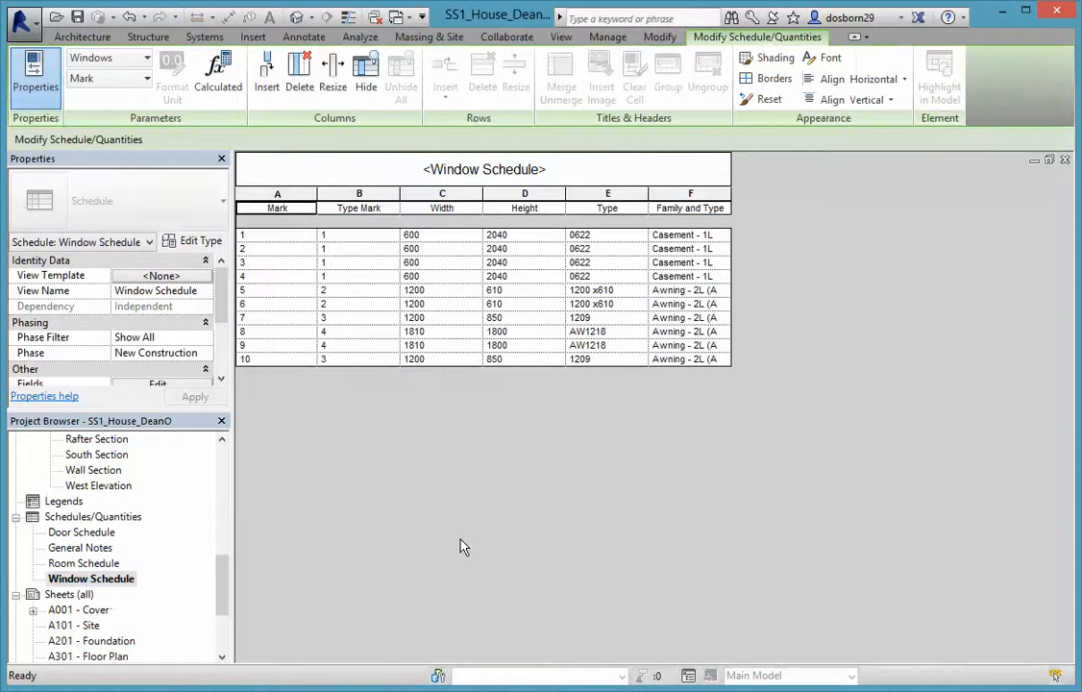
pyautogui.doubleClick(90, 608)
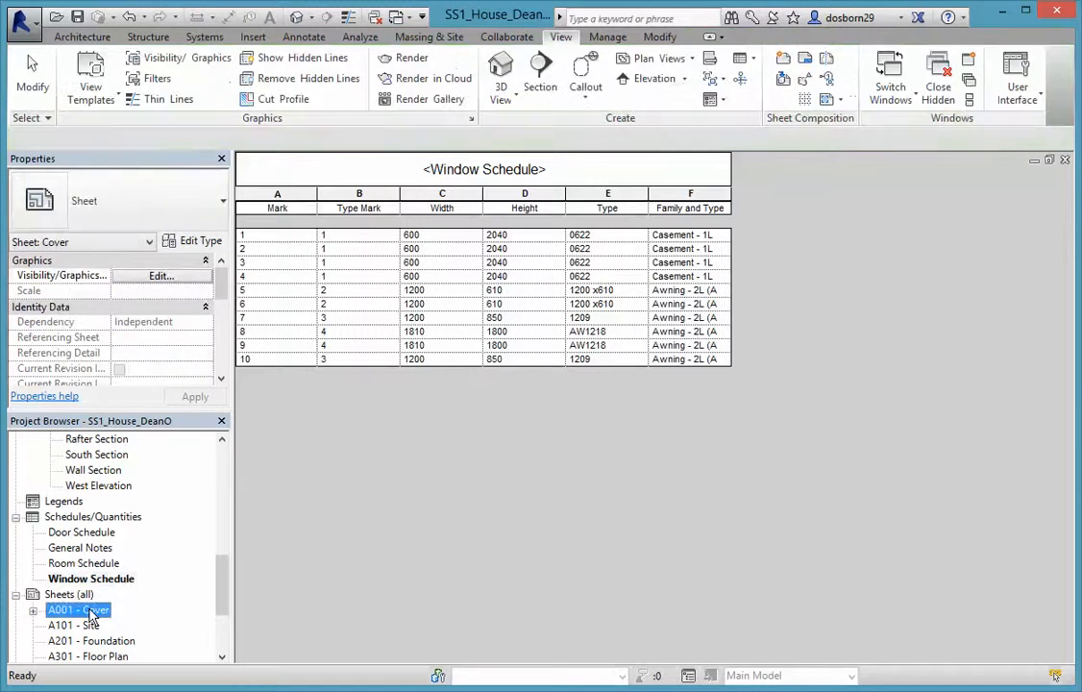
# Place the Window Schedule at the sheet's lower right and reopen the Window Schedule view
pyautogui.moveTo(89, 578); pyautogui.dragTo(523, 557)
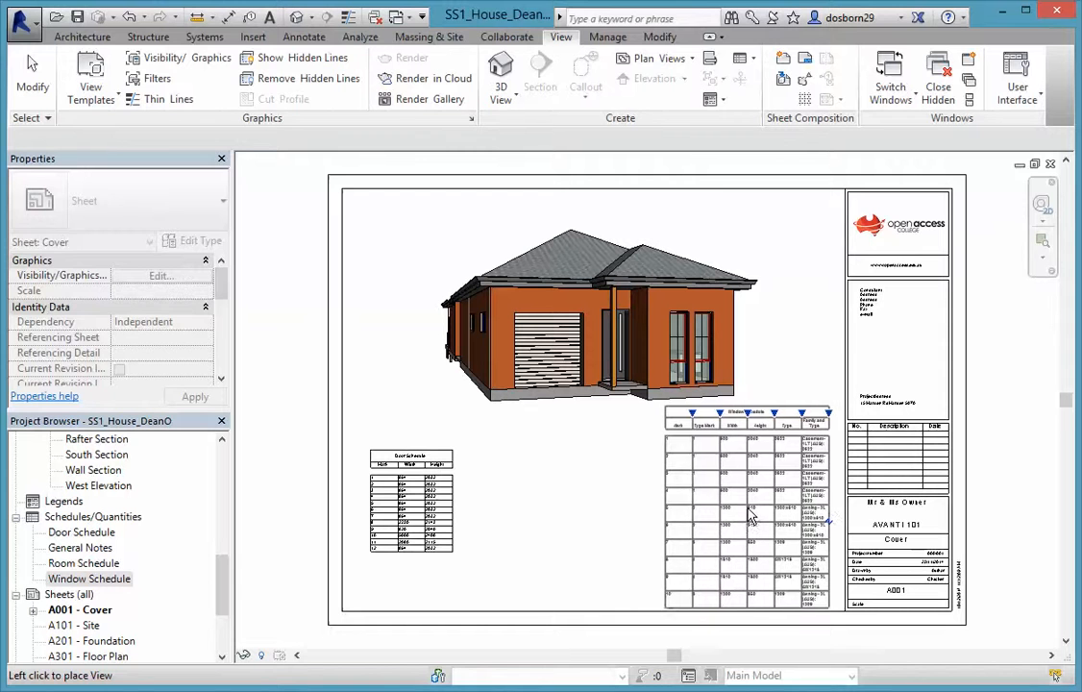
pyautogui.click(750, 519)
pyautogui.click(612, 589)
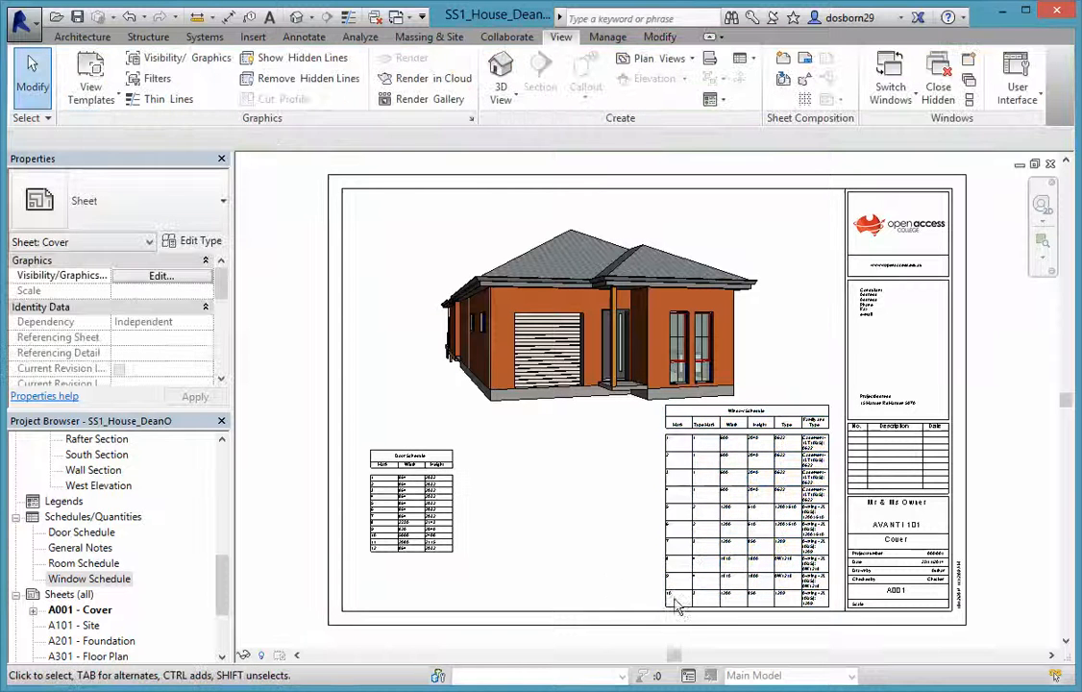
pyautogui.scroll(3, 711, 573)
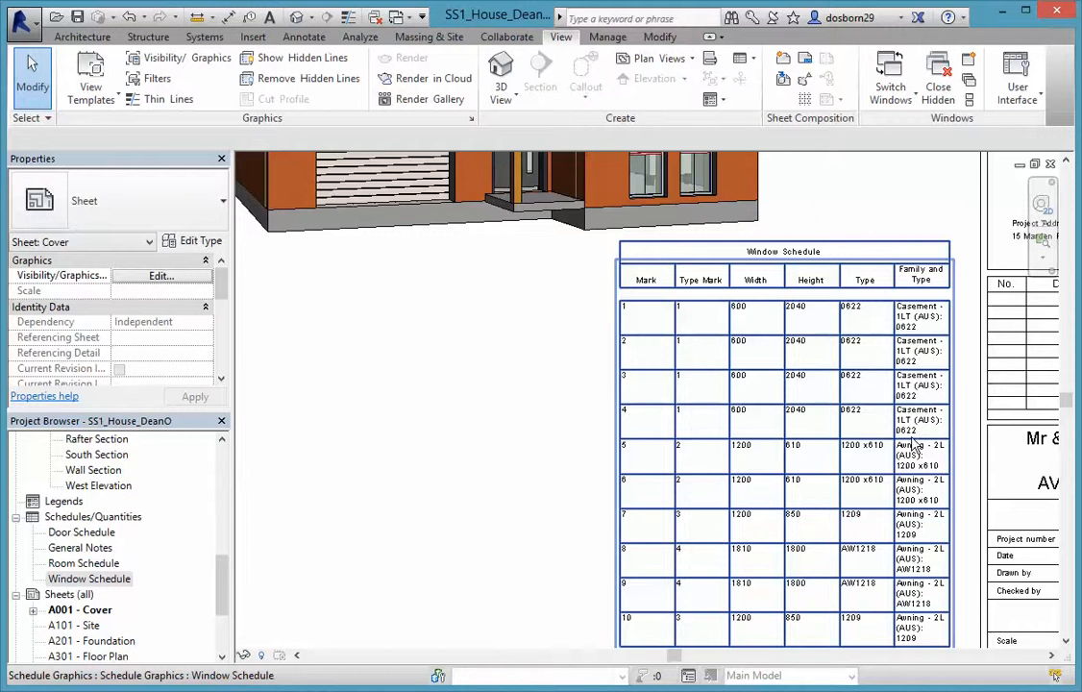
pyautogui.scroll(-1, 914, 448)
pyautogui.doubleClick(62, 581)
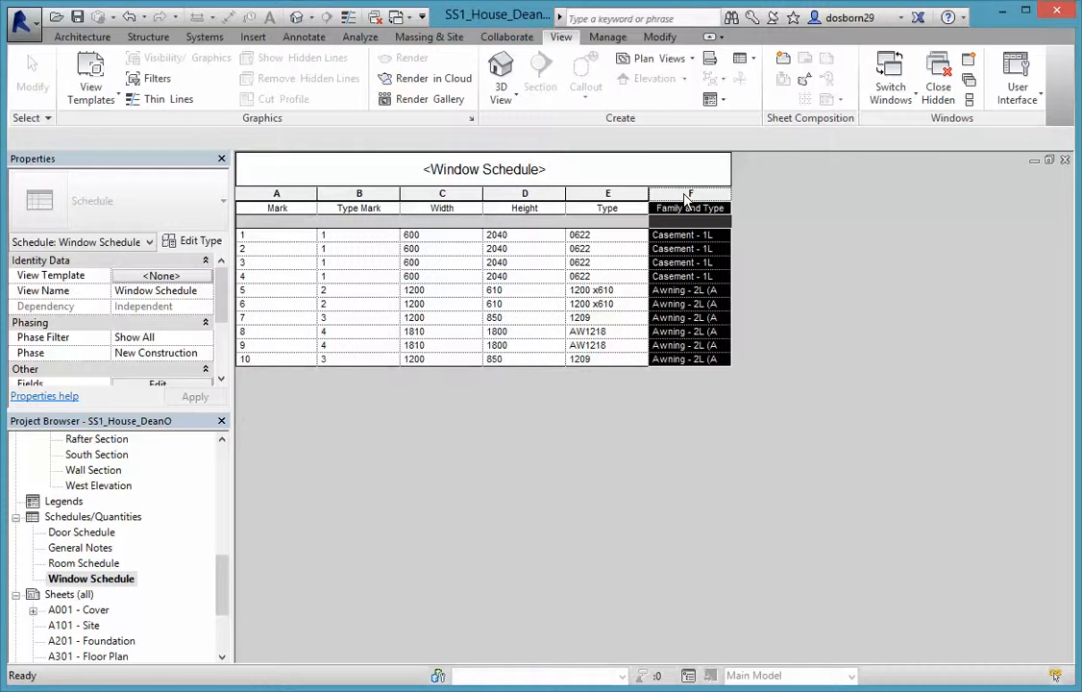
# Delete the Family and Type column from the Window Schedule and return to the Cover sheet
pyautogui.rightClick(685, 198)
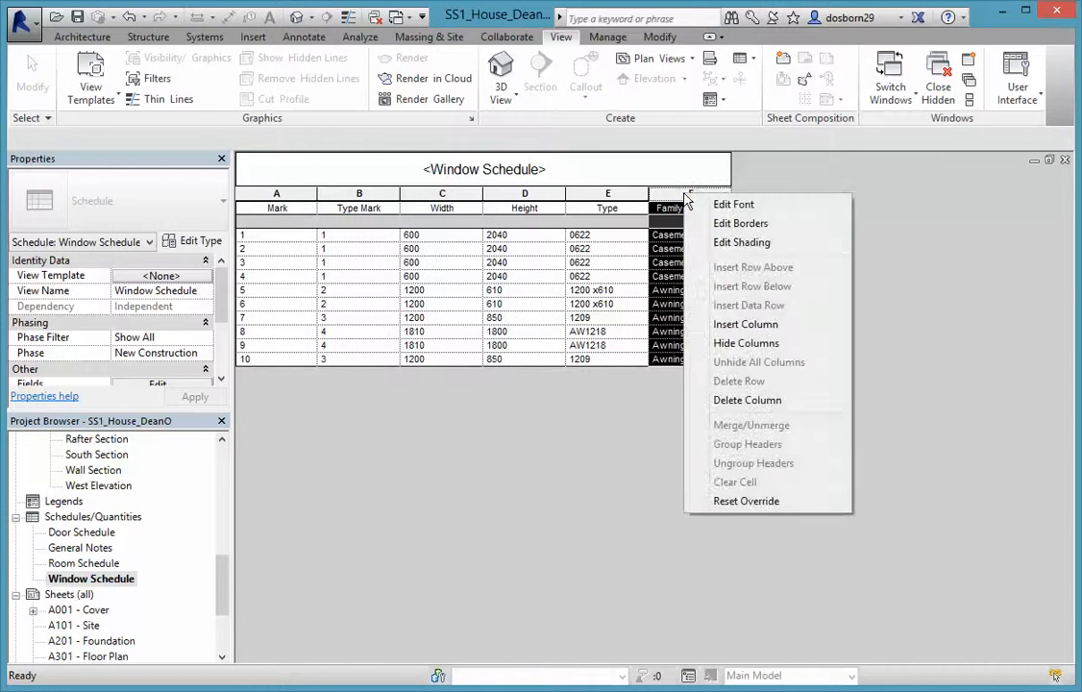
pyautogui.click(747, 399)
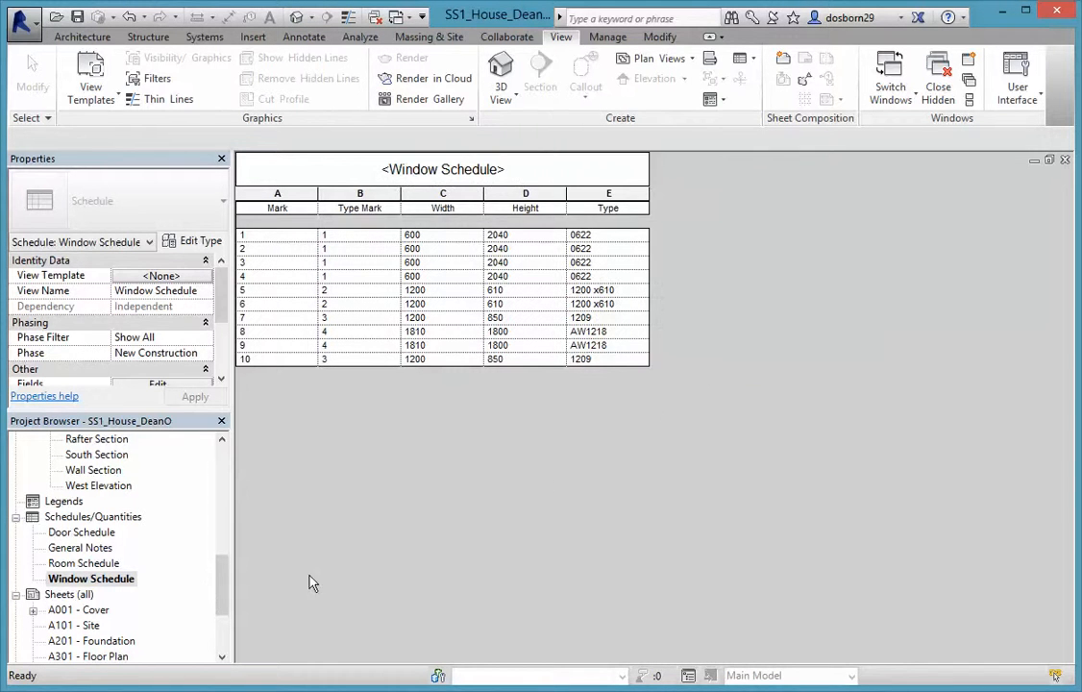
pyautogui.doubleClick(87, 610)
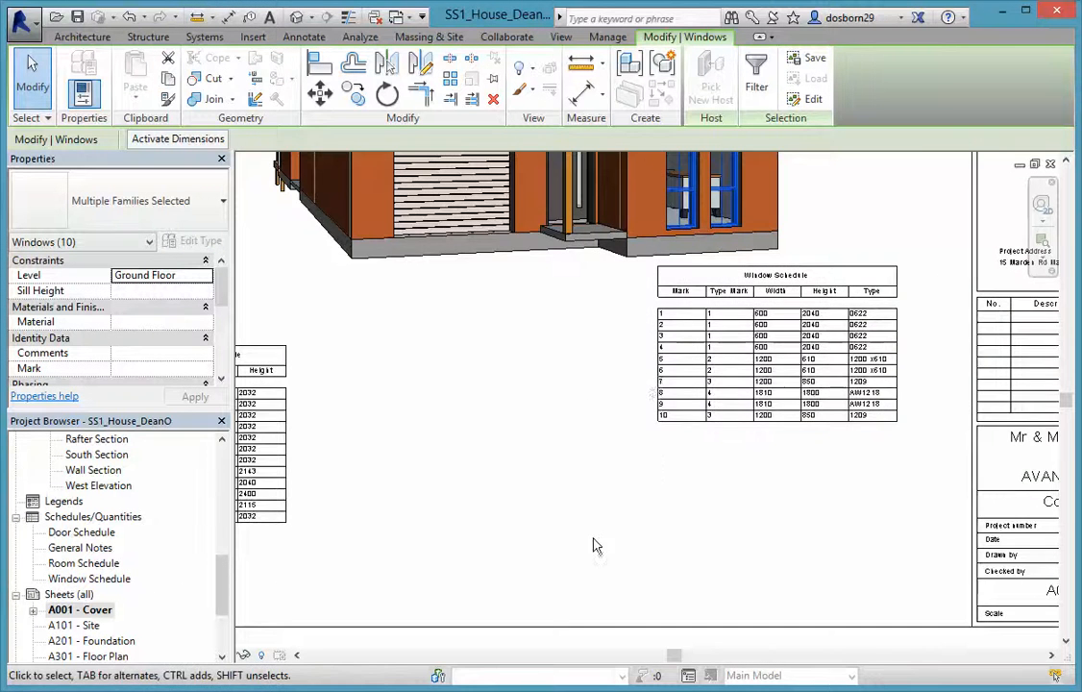
# Move the Window Schedule next to the Door Schedule on the Cover sheet
pyautogui.scroll(-3, 592, 546)
pyautogui.moveTo(592, 546); pyautogui.dragTo(664, 541, button='middle')
pyautogui.scroll(2, 727, 413)
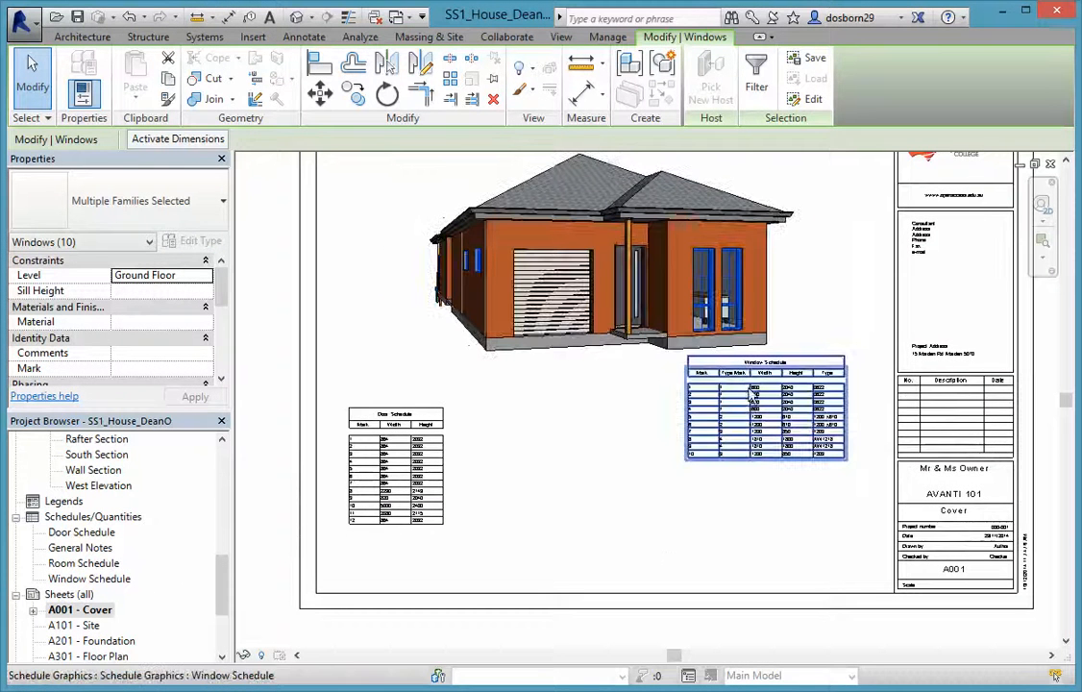
pyautogui.moveTo(752, 401); pyautogui.dragTo(536, 461)
# Place the Room Schedule on the Cover sheet to the right of the Window Schedule
pyautogui.click(462, 495)
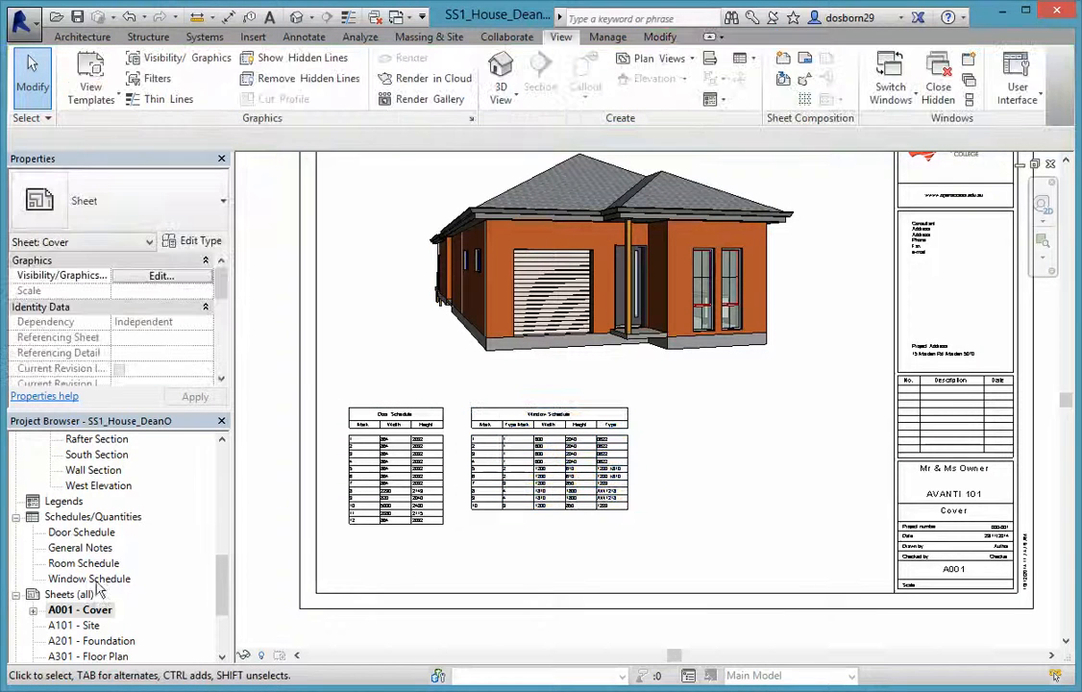
pyautogui.doubleClick(72, 564)
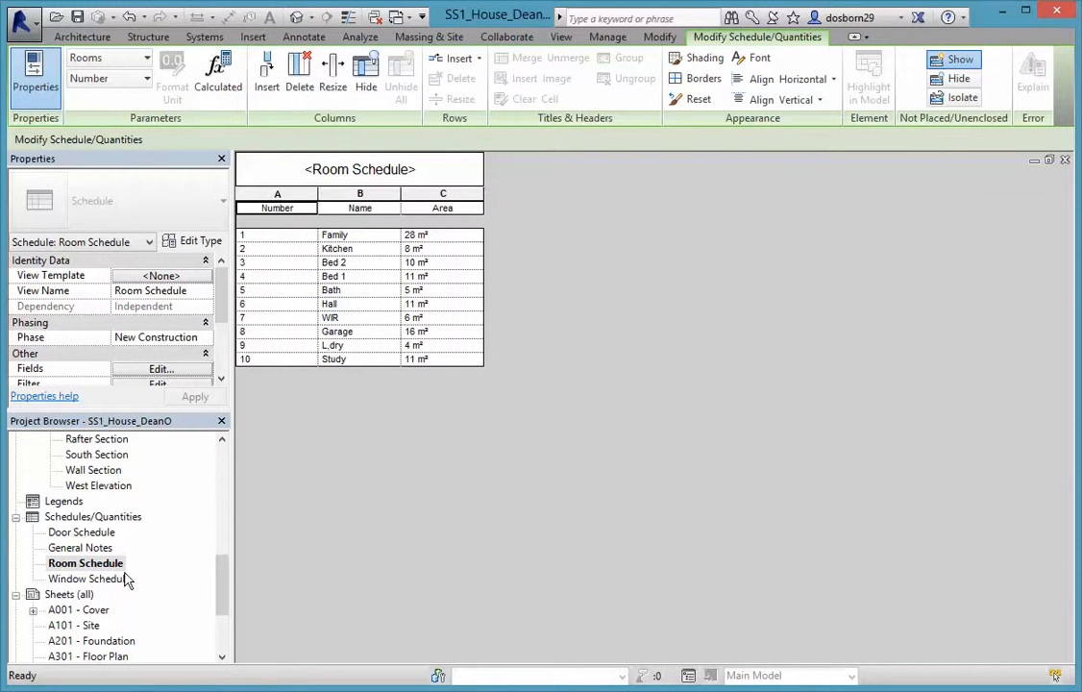
pyautogui.doubleClick(80, 611)
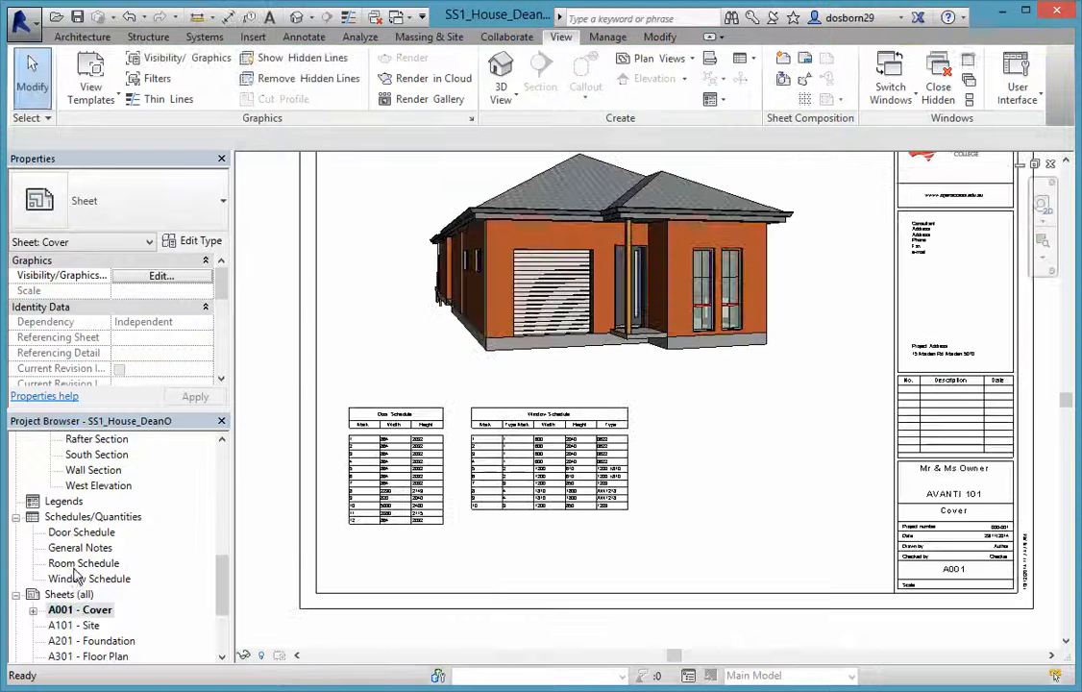
pyautogui.click(77, 565)
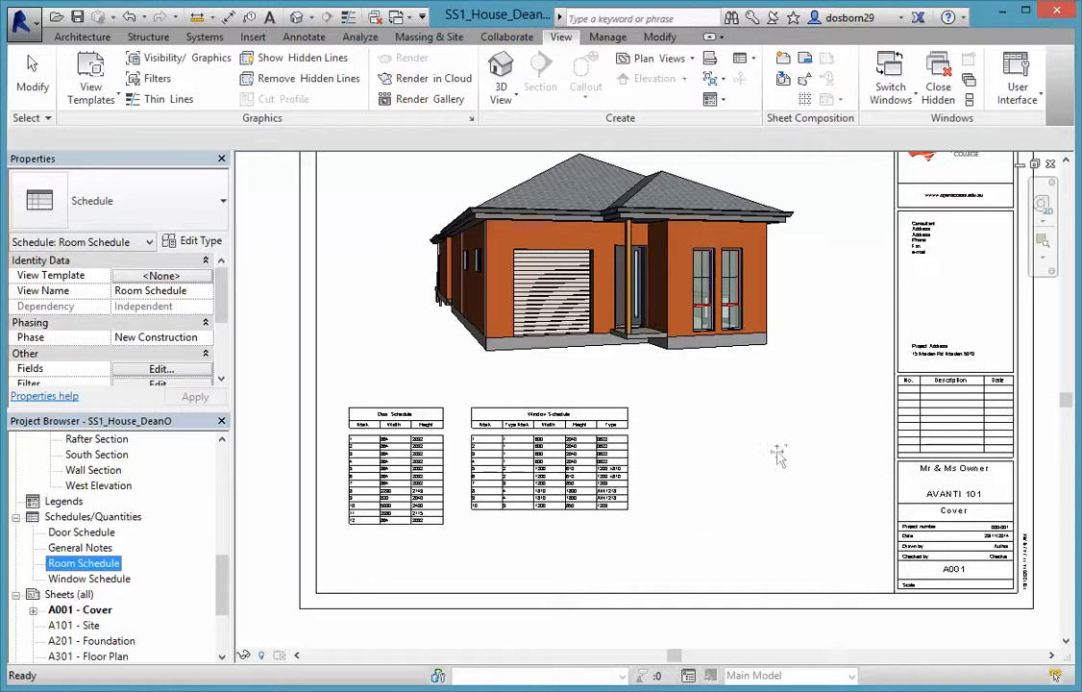
pyautogui.moveTo(778, 458); pyautogui.dragTo(777, 462)
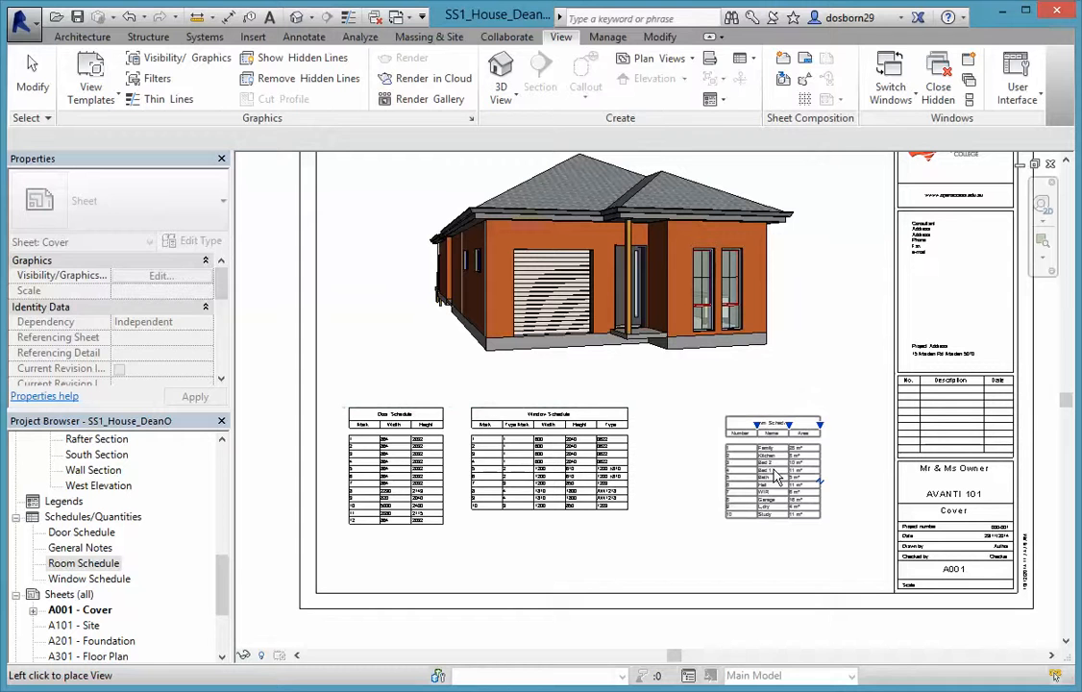
pyautogui.click(776, 496)
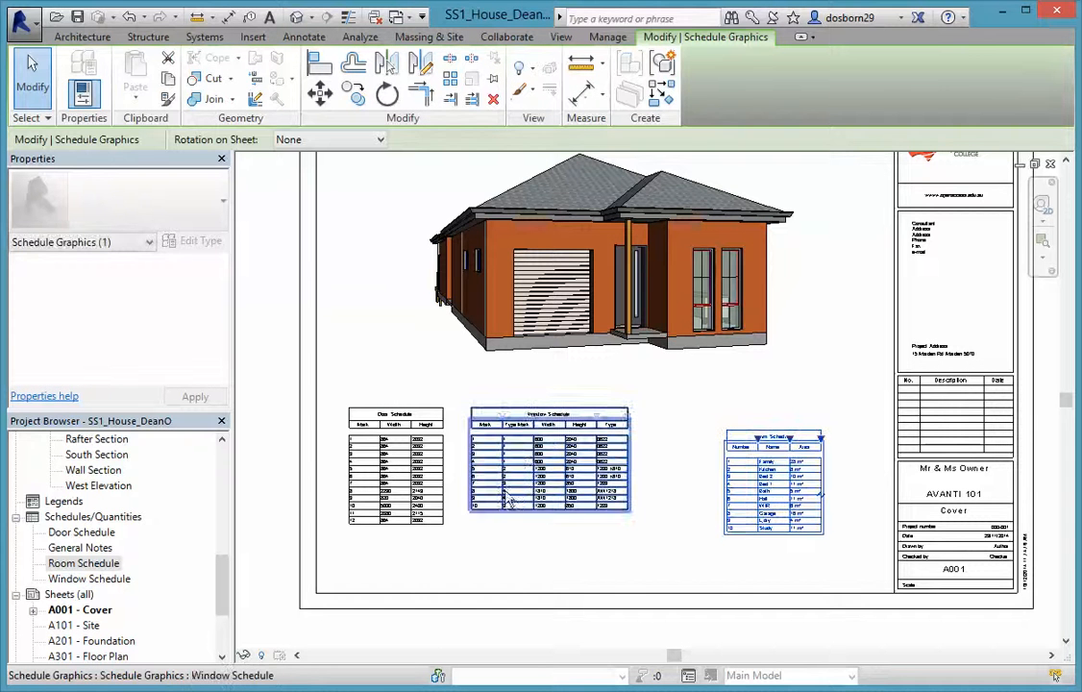
# Align the Window and Door schedules with the Room Schedule in one row
pyautogui.click(519, 460)
pyautogui.moveTo(519, 459); pyautogui.dragTo(547, 483)
pyautogui.click(404, 478)
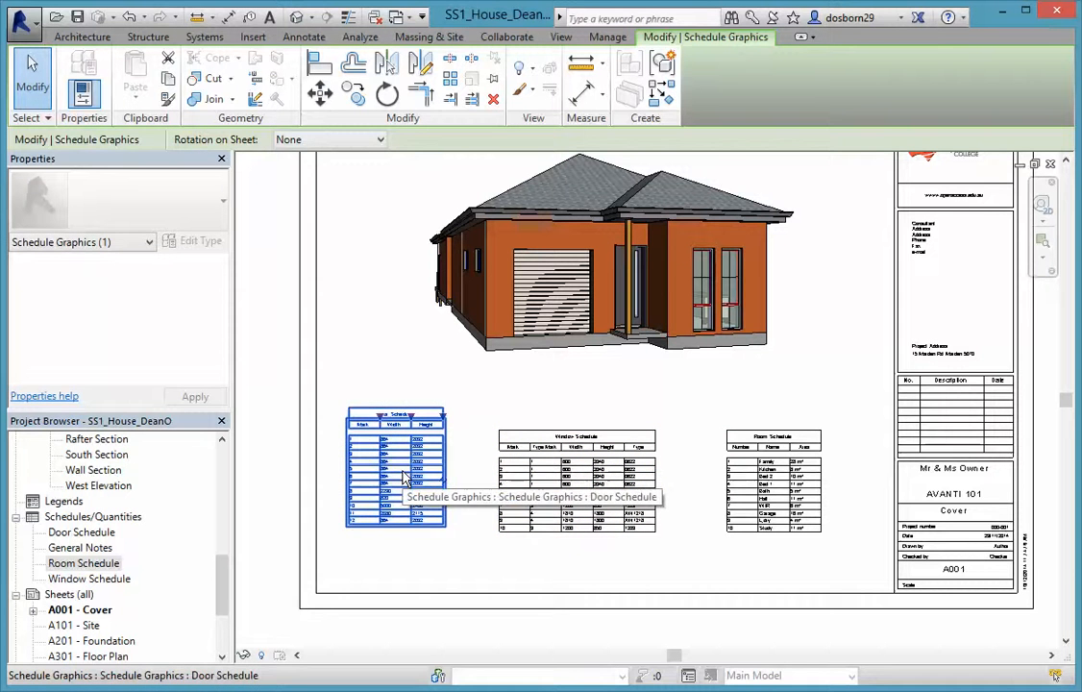
pyautogui.moveTo(403, 478); pyautogui.dragTo(403, 507)
pyautogui.click(494, 572)
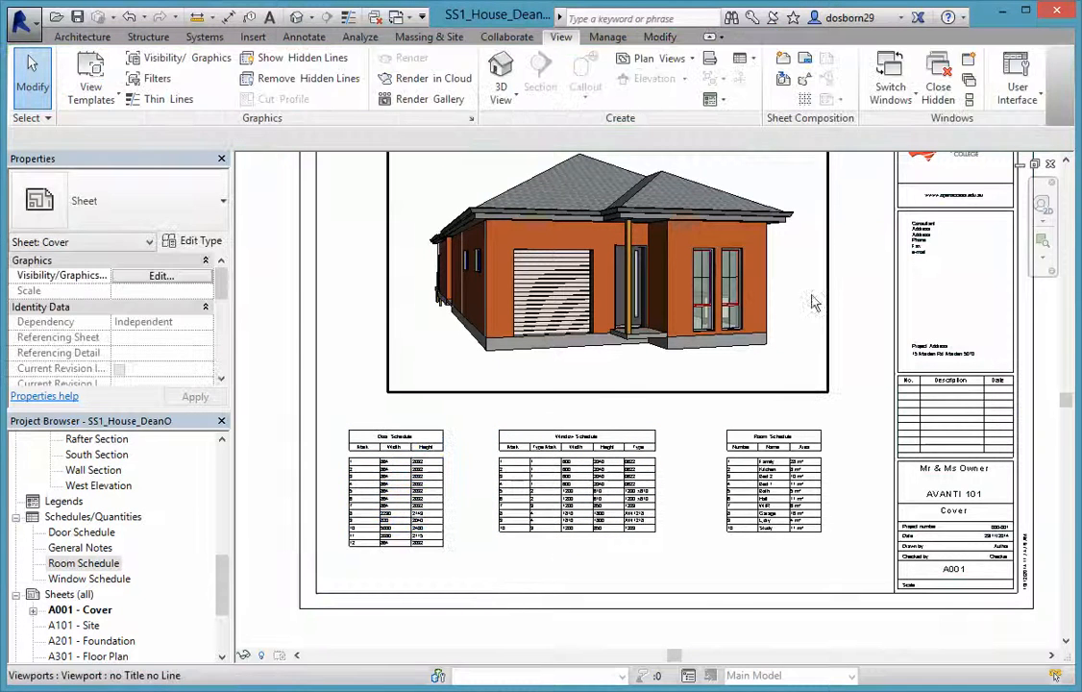
pyautogui.scroll(2, 812, 295)
pyautogui.scroll(-4, 874, 369)
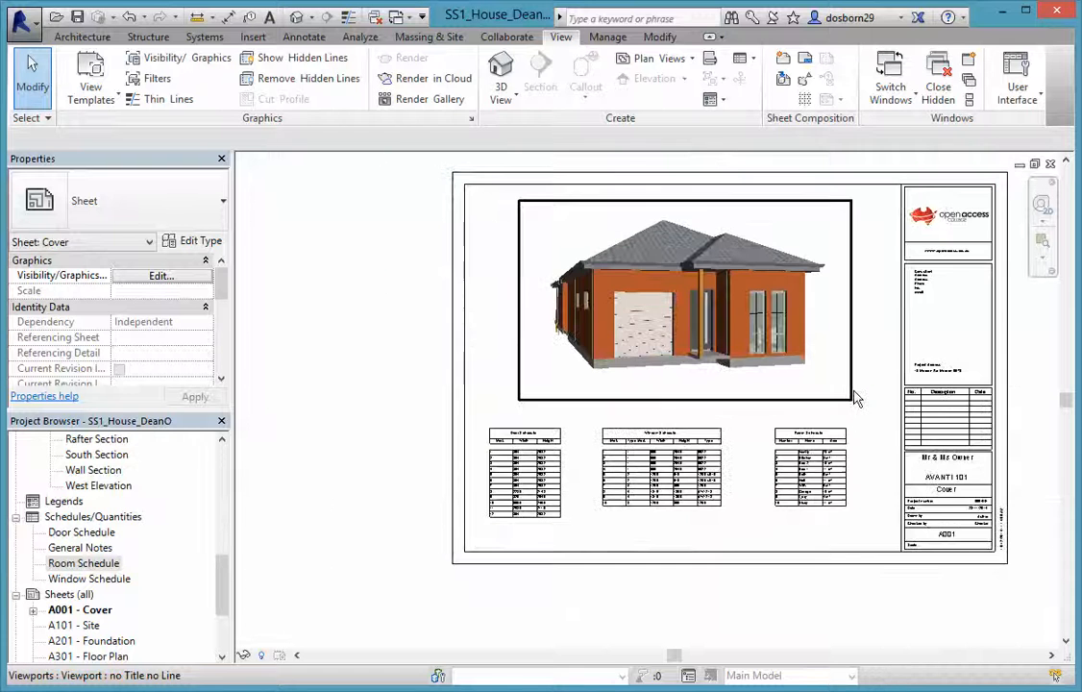
pyautogui.click(305, 40)
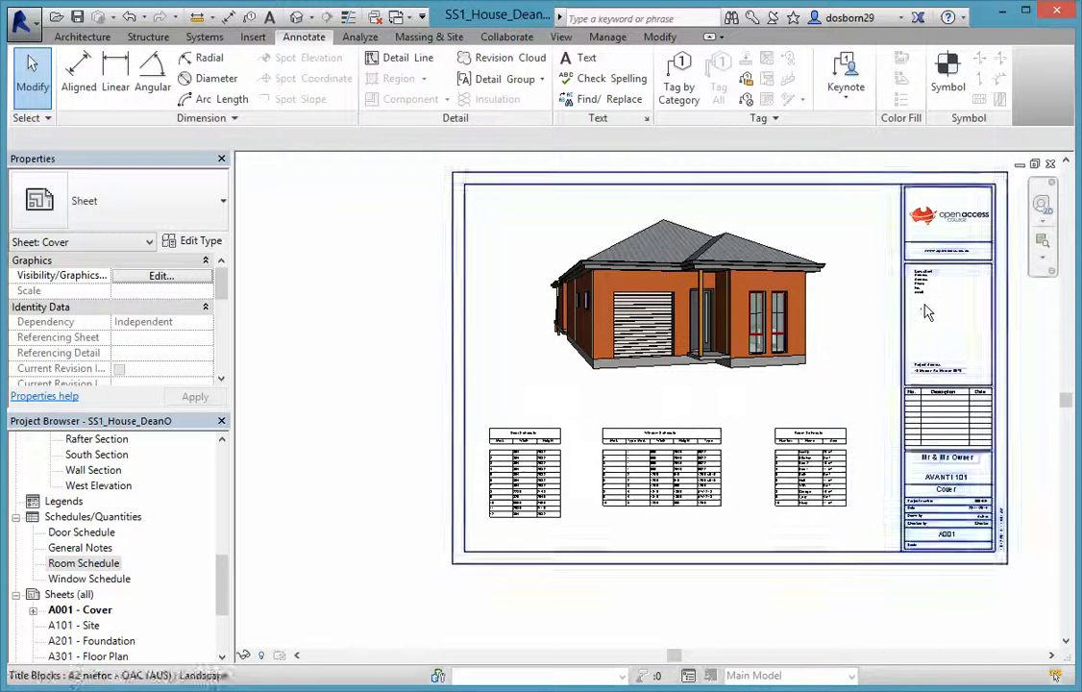
pyautogui.scroll(2, 955, 318)
pyautogui.moveTo(955, 319); pyautogui.dragTo(820, 324, button='middle')
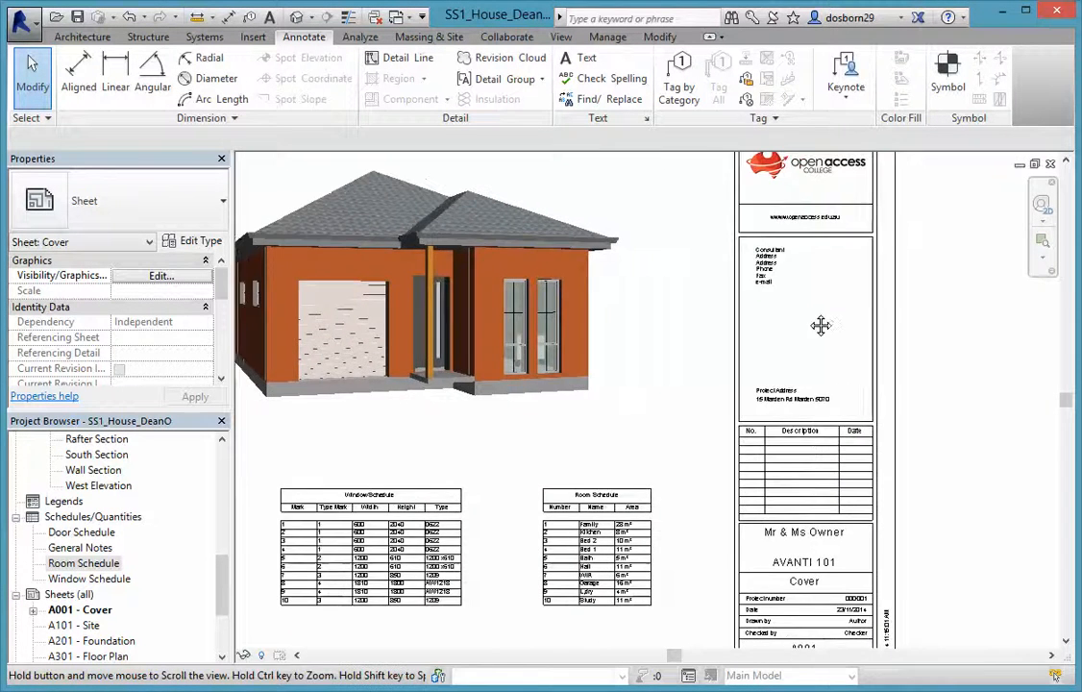
pyautogui.scroll(4, 768, 293)
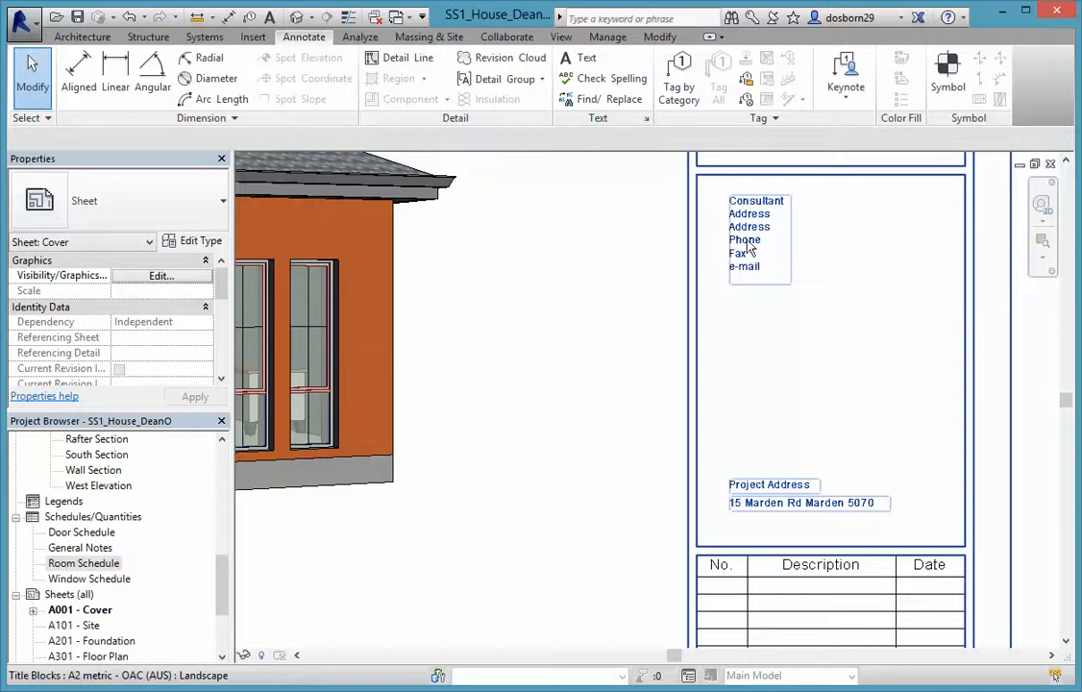
pyautogui.click(735, 239)
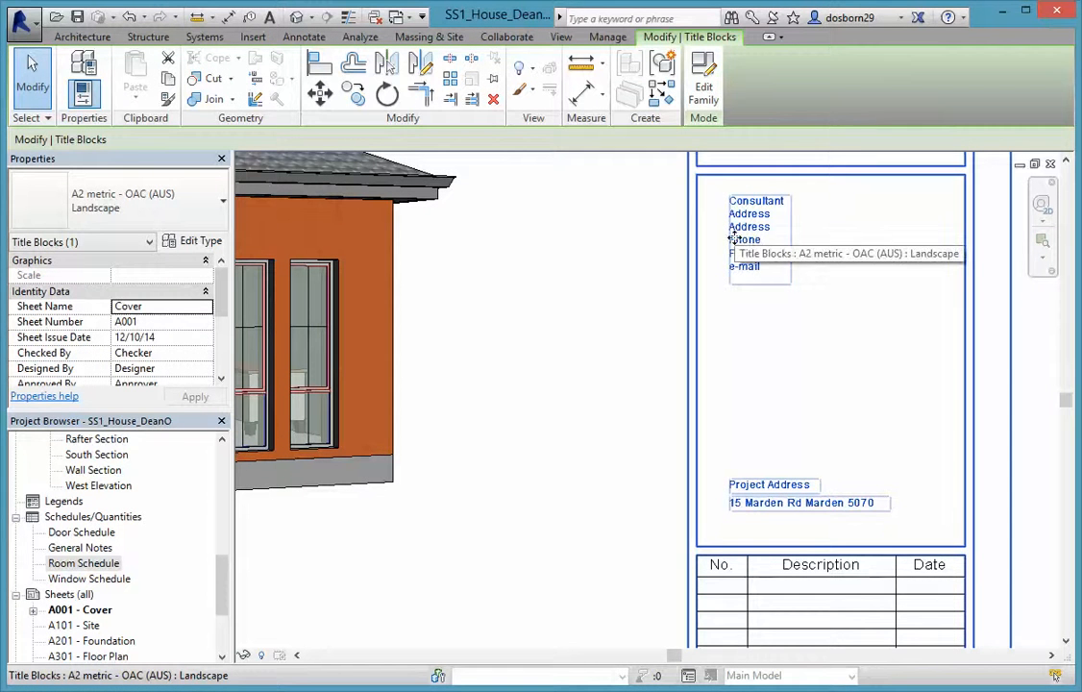
pyautogui.press('Delete')
pyautogui.scroll(-5, 807, 295)
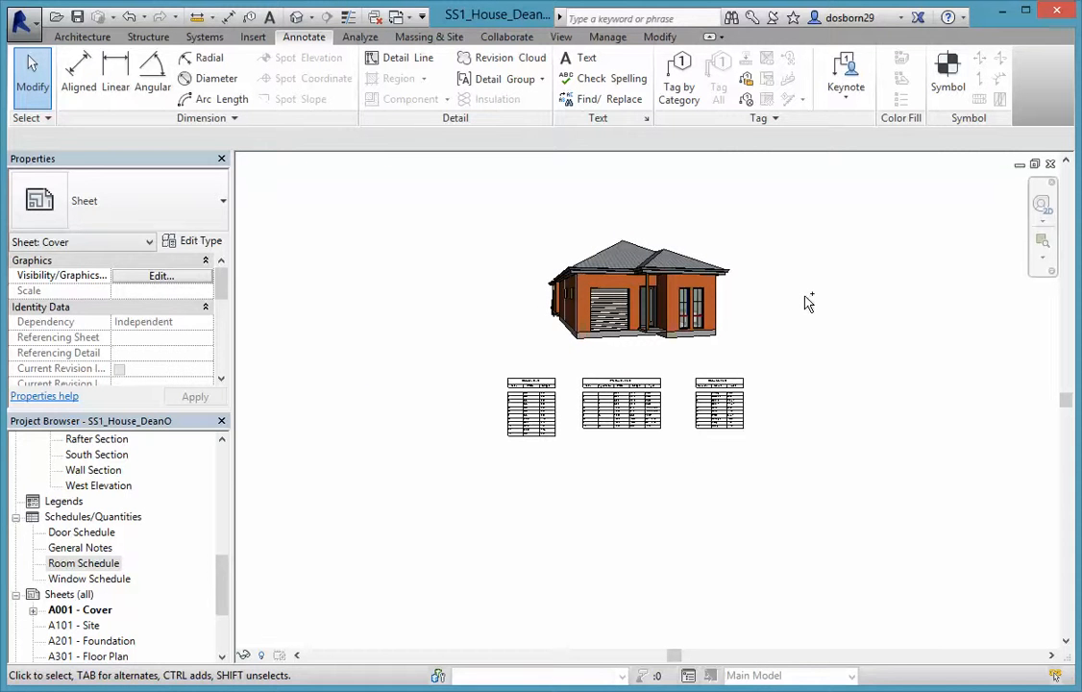
pyautogui.hotkey('ctrl', 'z')
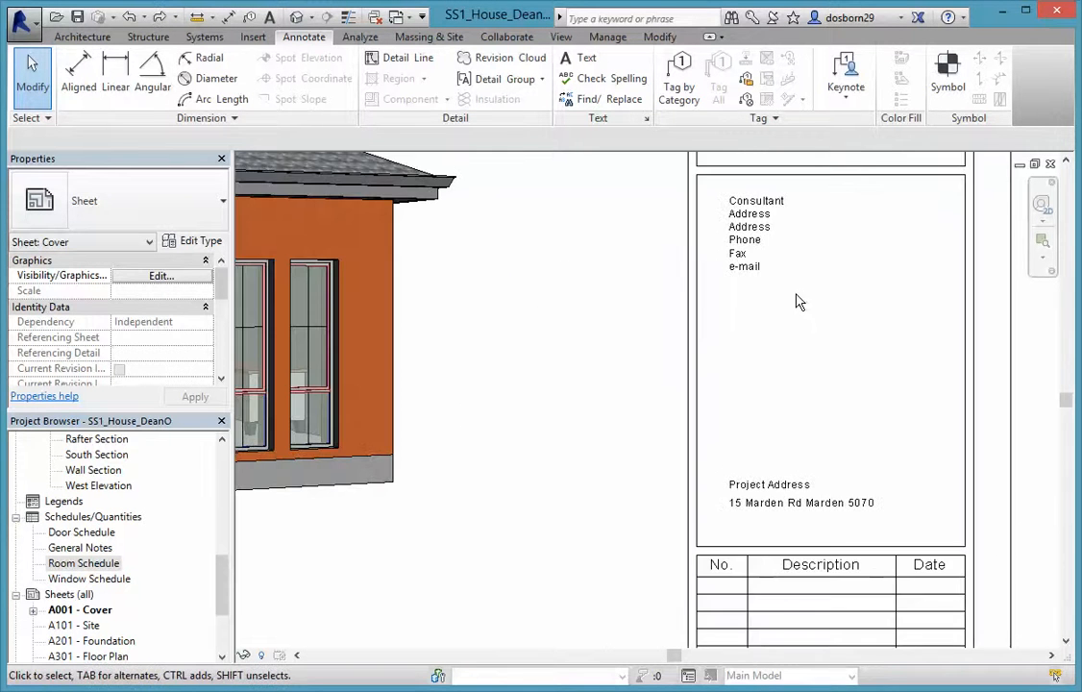
pyautogui.scroll(-1, 798, 298)
pyautogui.moveTo(866, 319); pyautogui.dragTo(856, 277, button='middle')
pyautogui.scroll(-1, 856, 278)
pyautogui.scroll(1, 856, 277)
pyautogui.scroll(4, 869, 604)
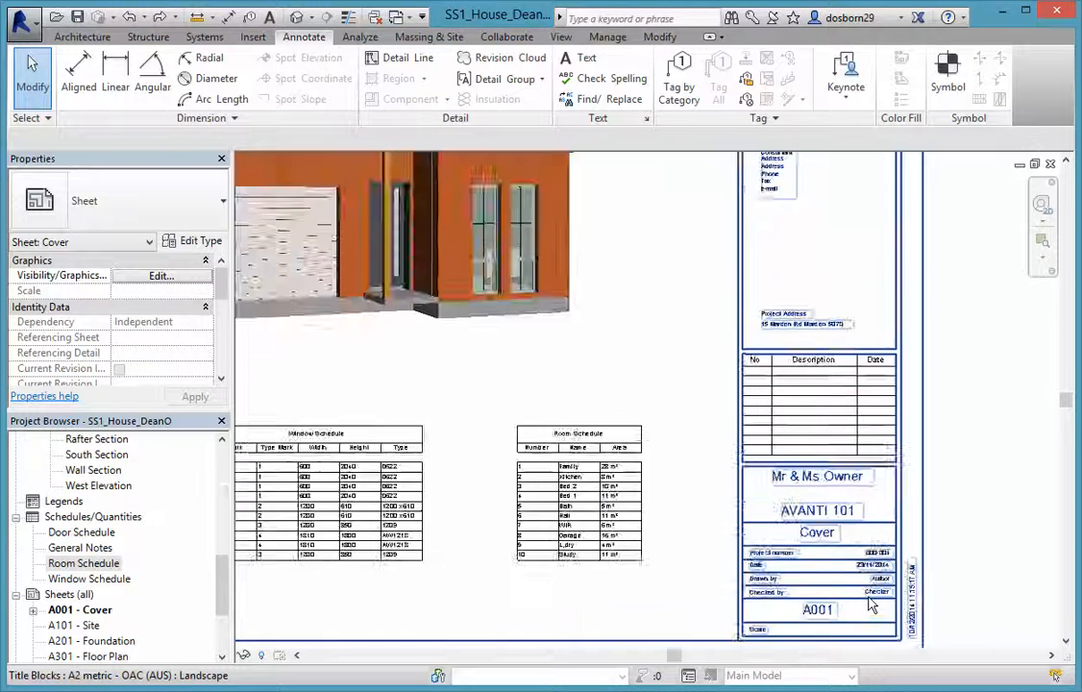
# Replace the Author placeholder in the title block's Drawn by field with the drafter's name
pyautogui.click(892, 560)
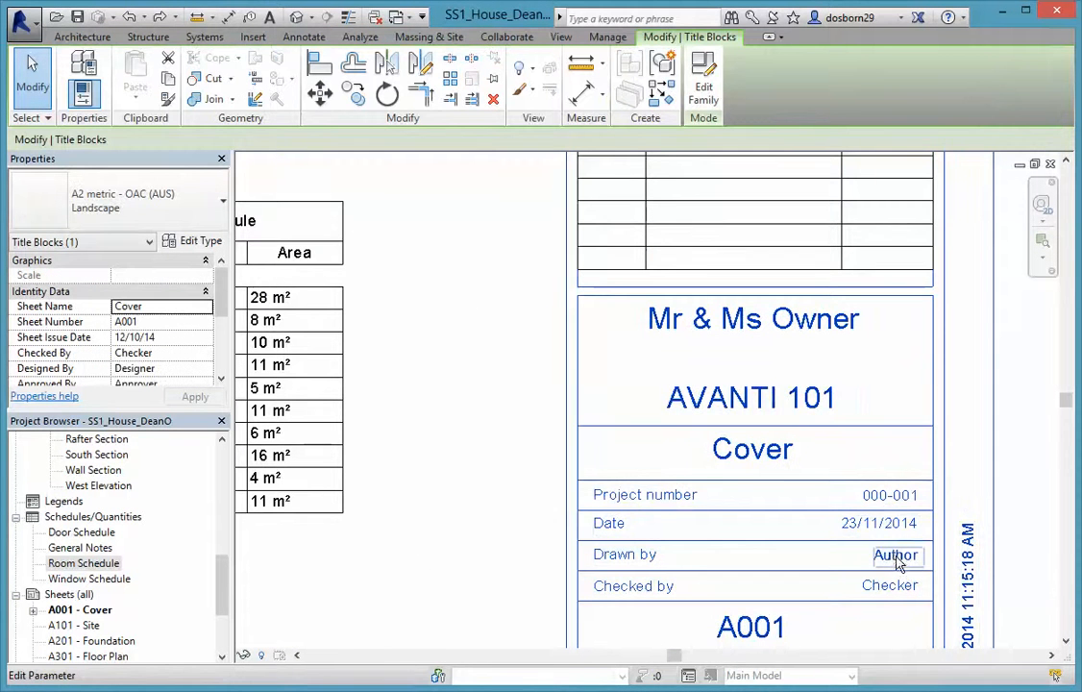
pyautogui.click(896, 557)
pyautogui.moveTo(890, 560); pyautogui.dragTo(834, 557)
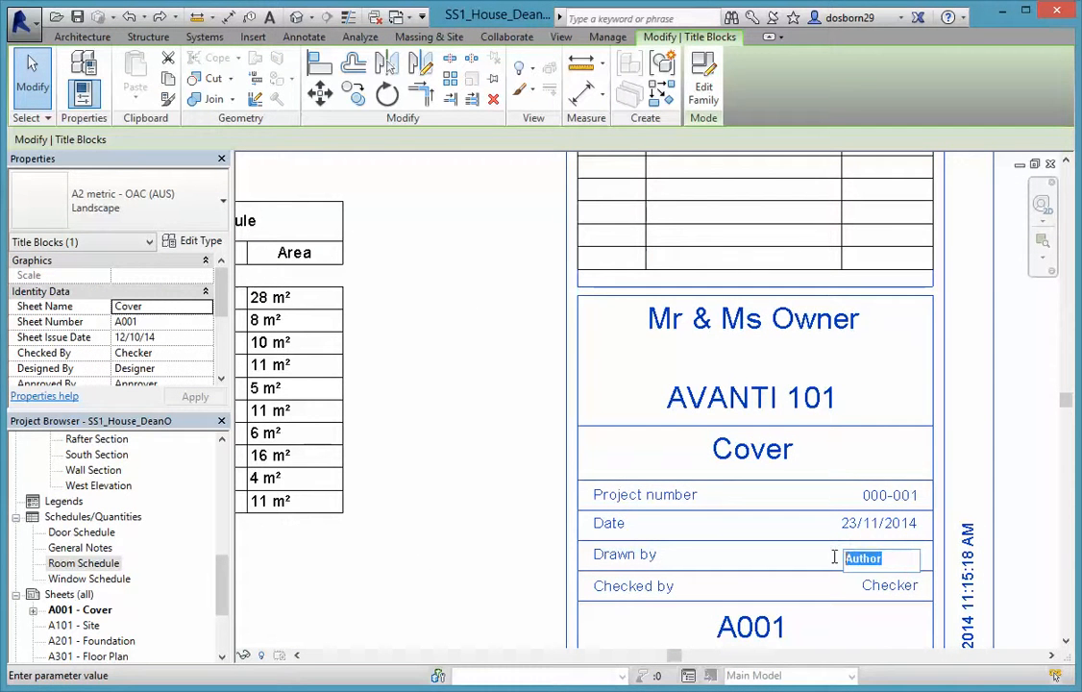
pyautogui.write('Dean Osborn')
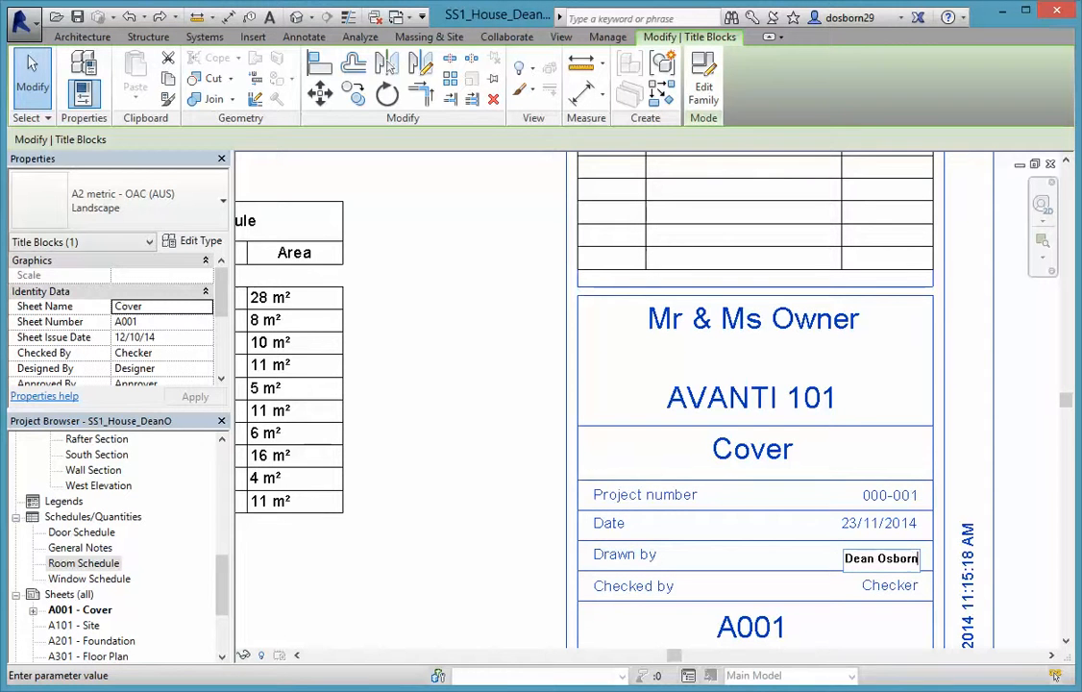
pyautogui.click(775, 528)
pyautogui.scroll(-1, 778, 533)
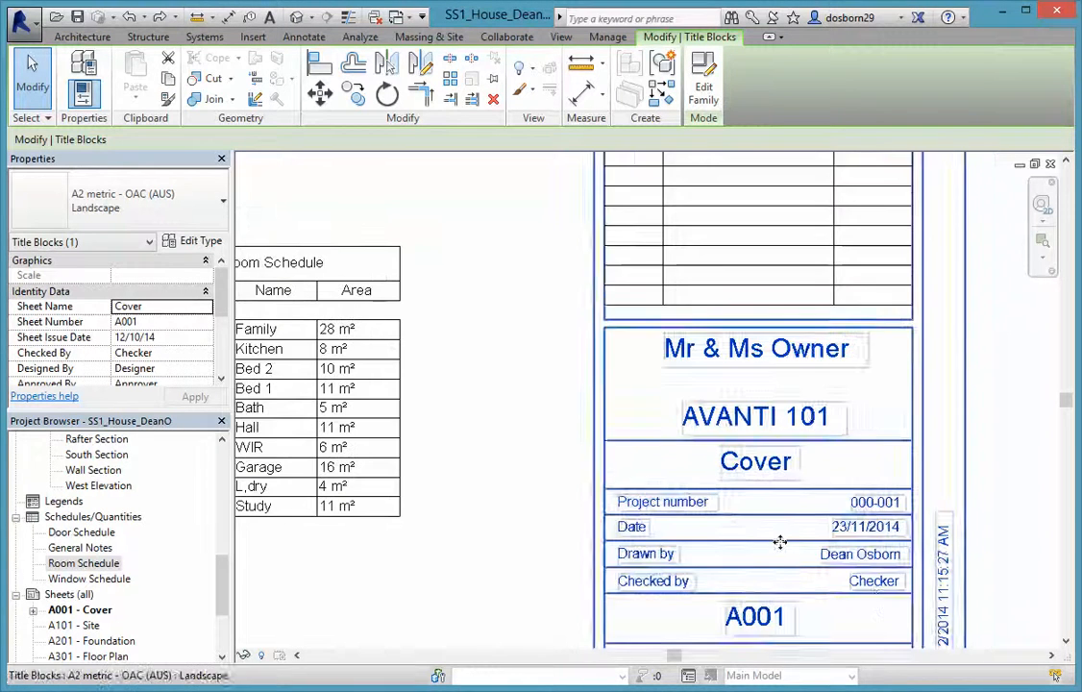
pyautogui.scroll(-1, 701, 598)
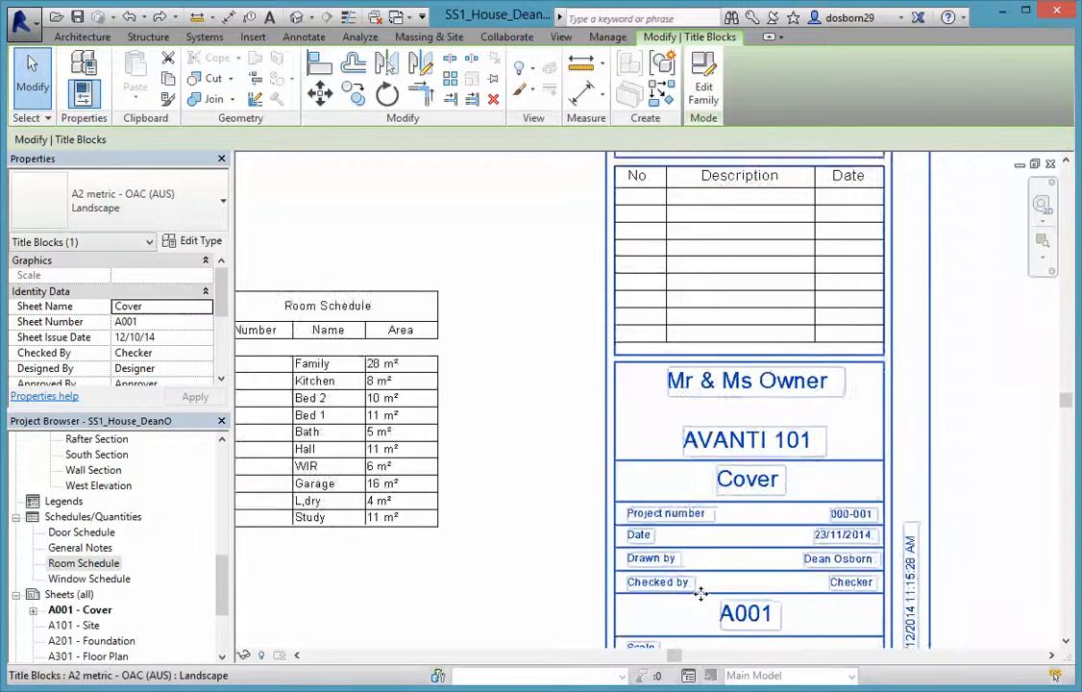
pyautogui.scroll(-1, 702, 593)
pyautogui.moveTo(726, 587); pyautogui.dragTo(782, 459, button='middle')
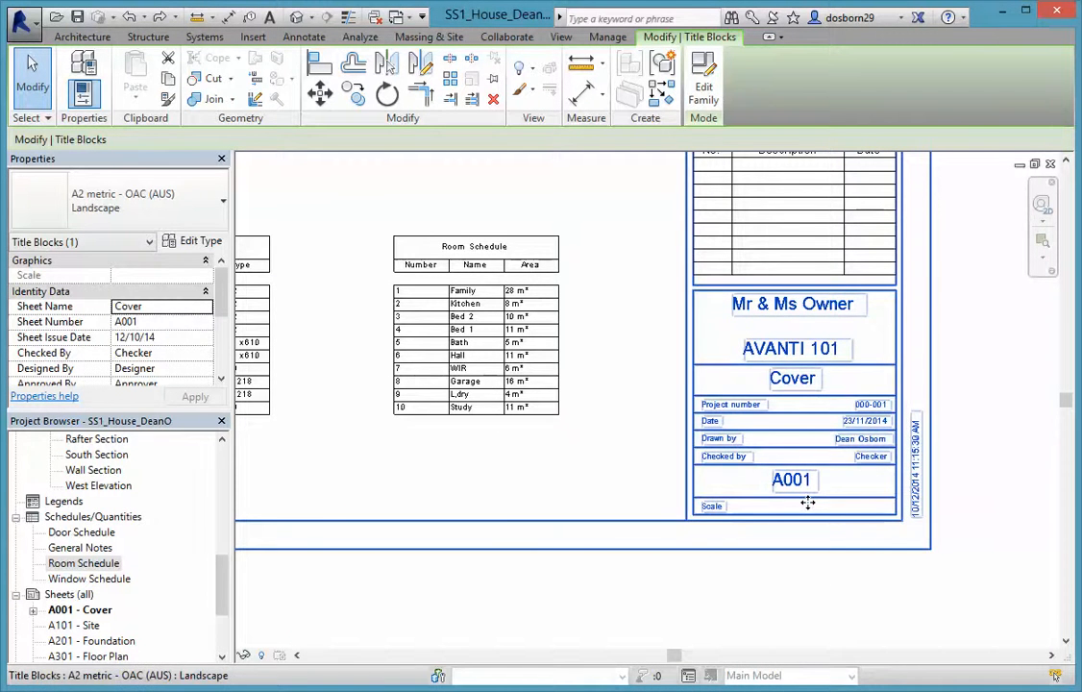
pyautogui.moveTo(631, 433); pyautogui.dragTo(734, 496, button='middle')
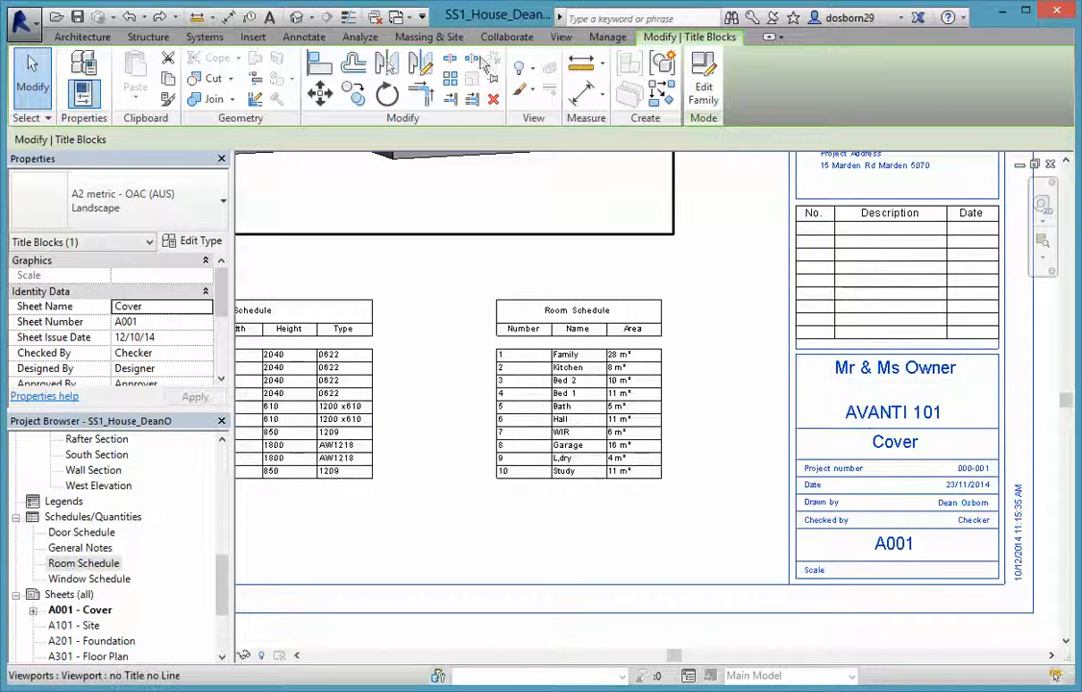
pyautogui.click(605, 37)
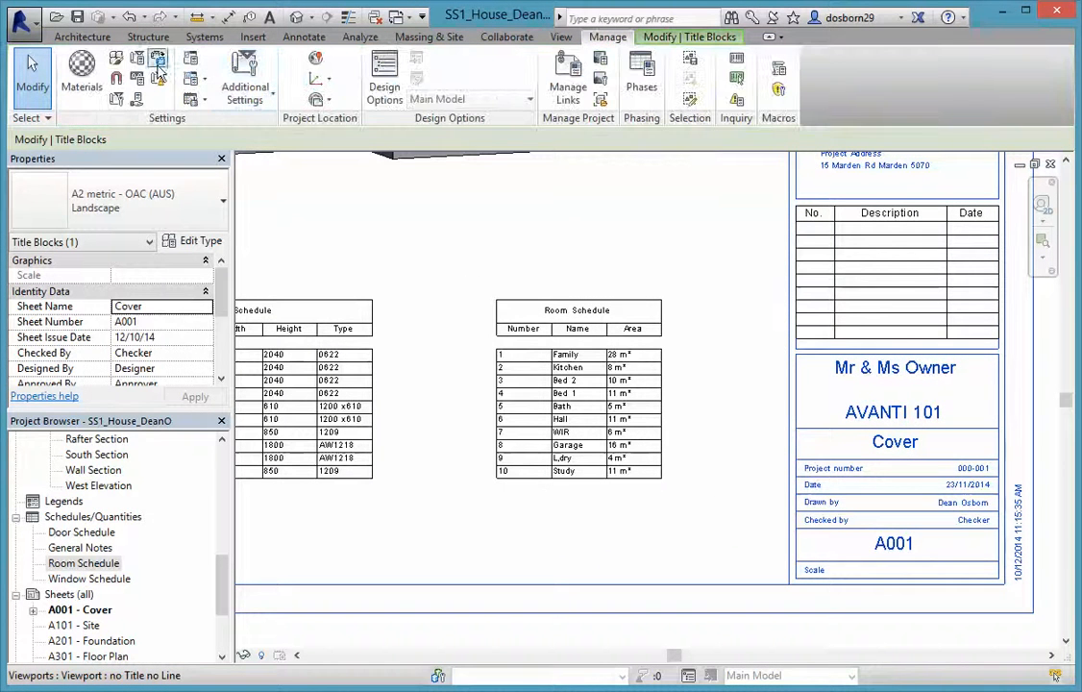
pyautogui.click(118, 101)
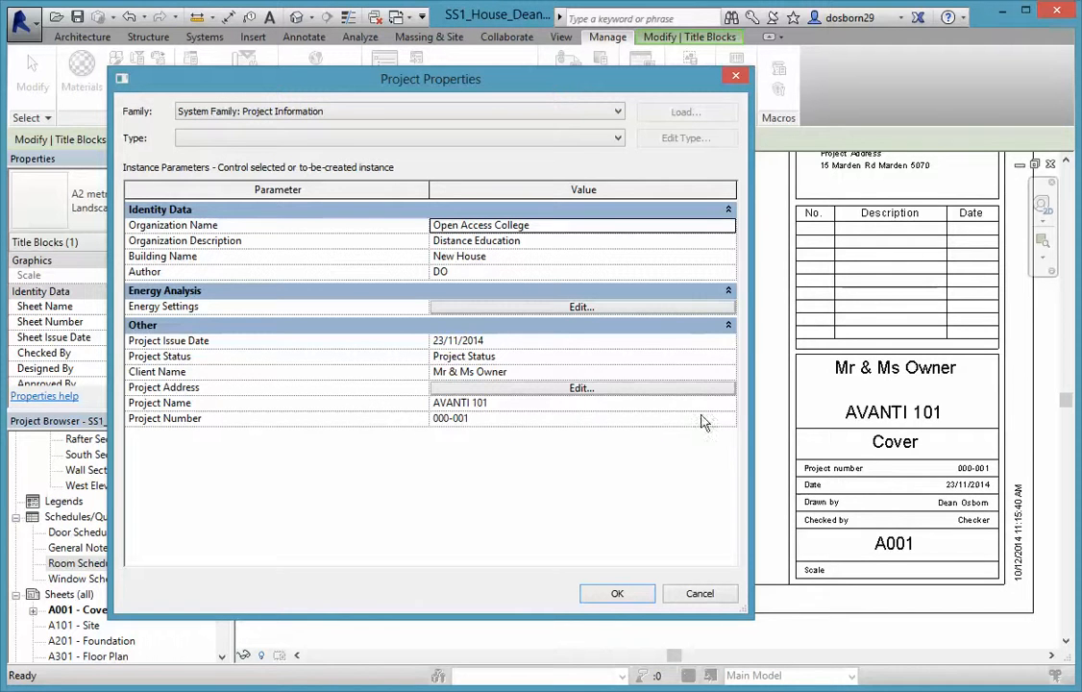
pyautogui.click(715, 599)
pyautogui.scroll(-4, 723, 421)
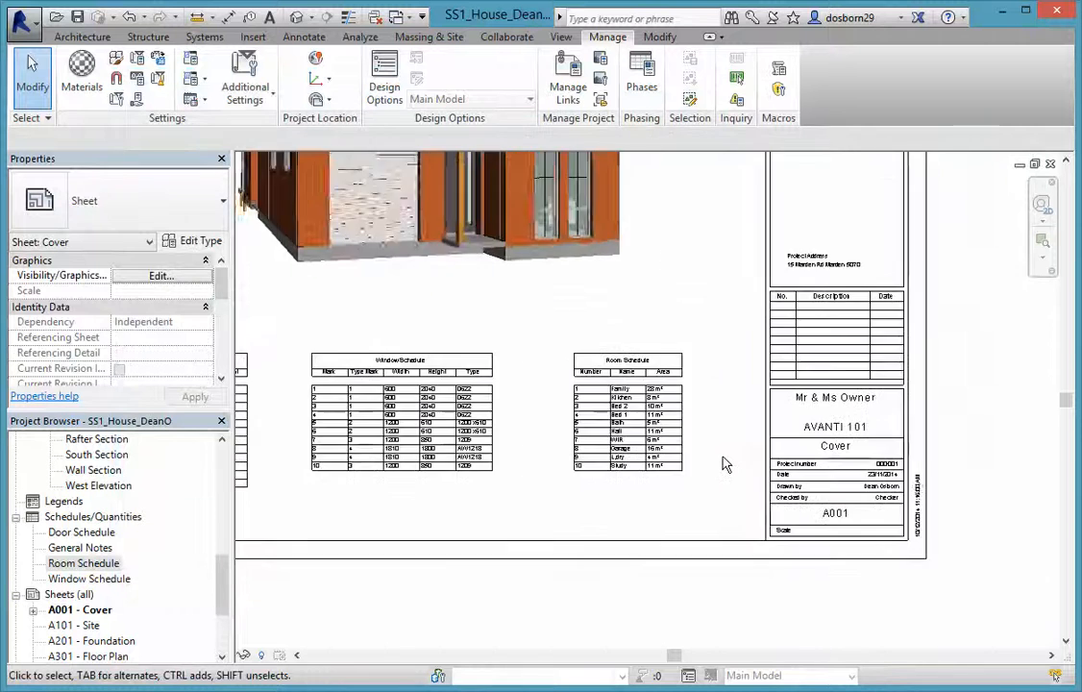
pyautogui.moveTo(724, 421); pyautogui.dragTo(768, 396, button='middle')
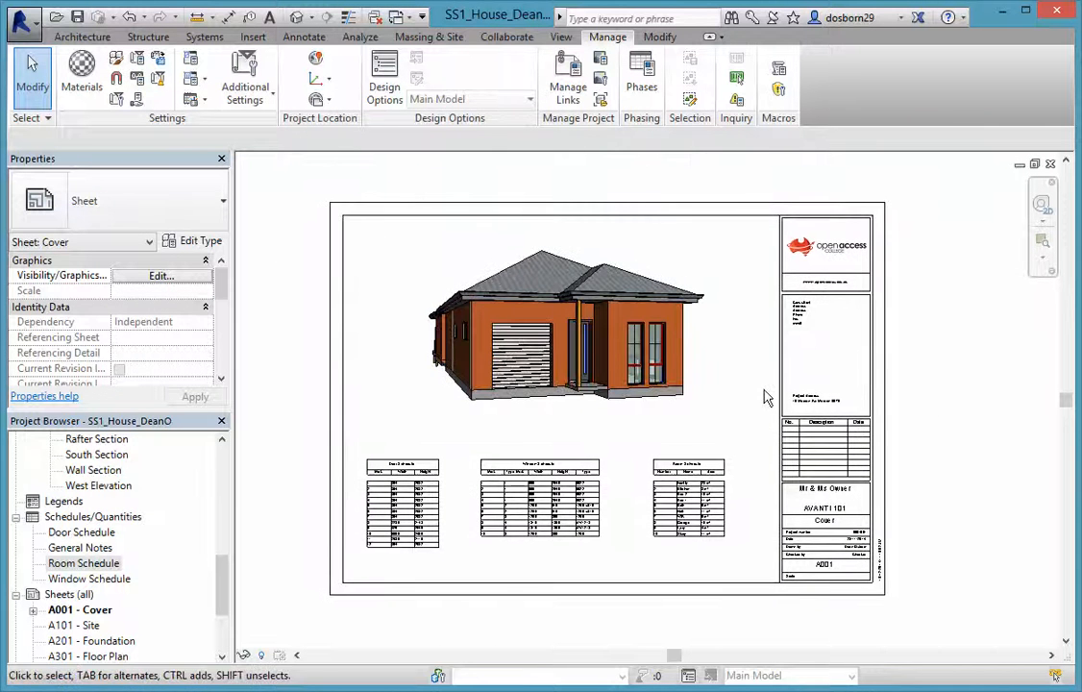
# Delete the consultant contact text from the A2 metric - OAC (AUS) title block family and load it into the project
pyautogui.click(782, 394)
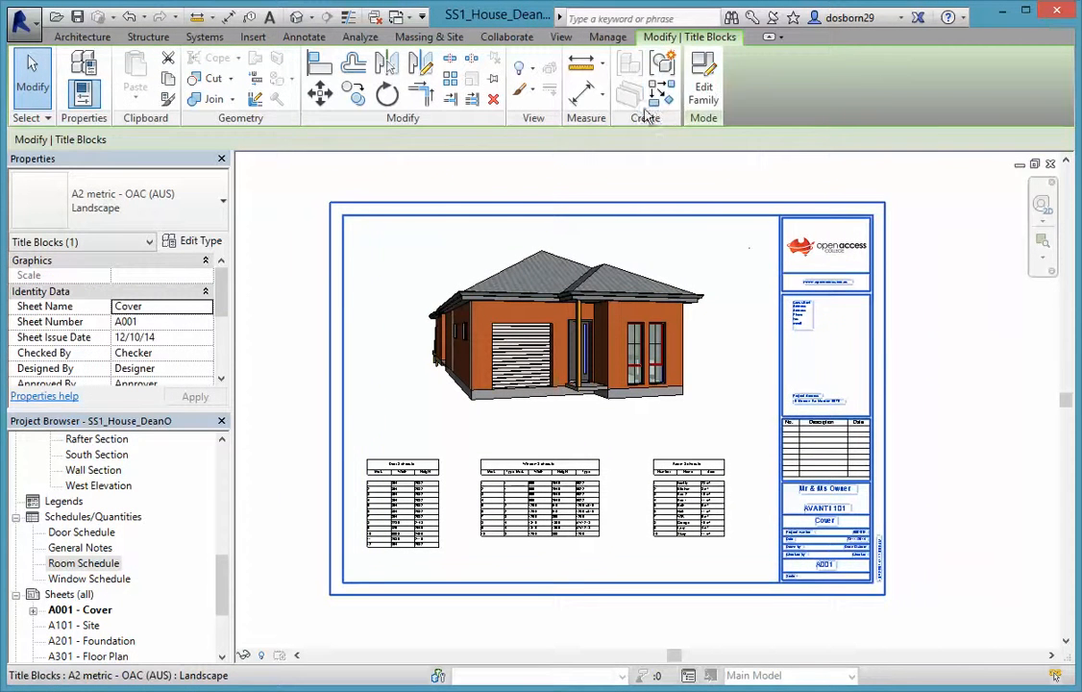
pyautogui.click(703, 91)
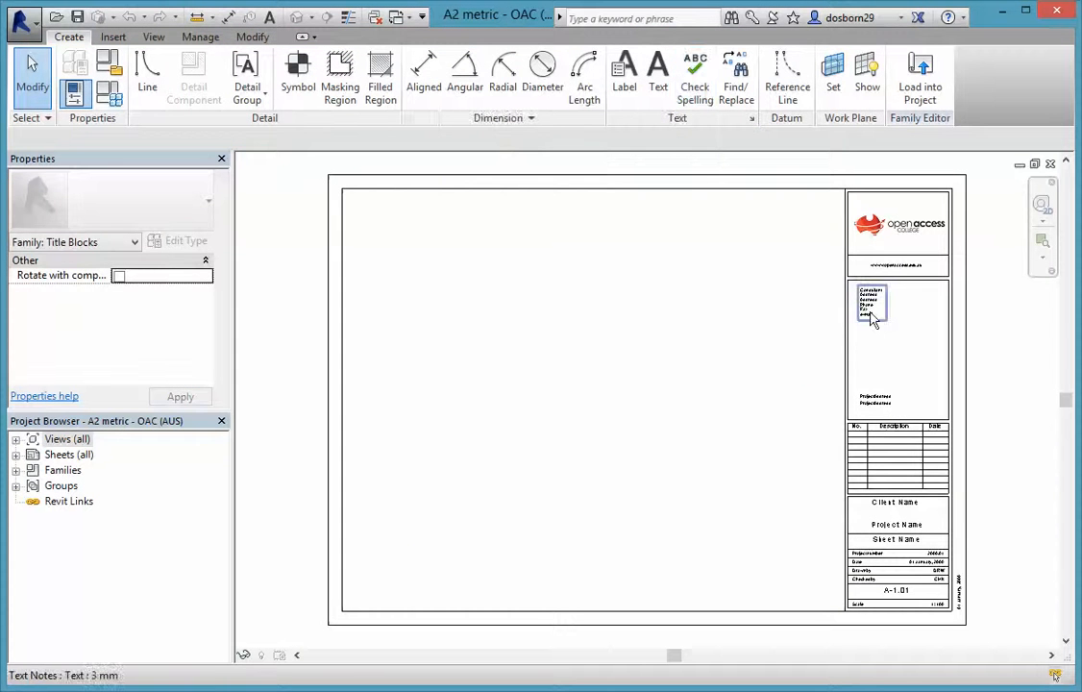
pyautogui.click(872, 320)
pyautogui.press('Delete')
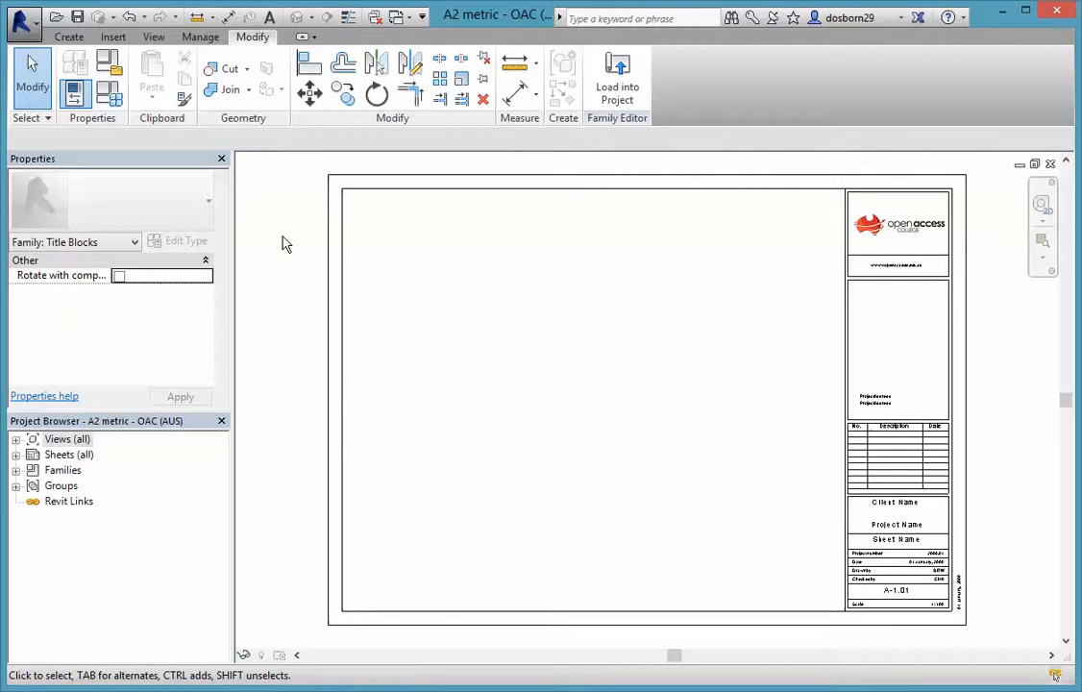
pyautogui.click(615, 81)
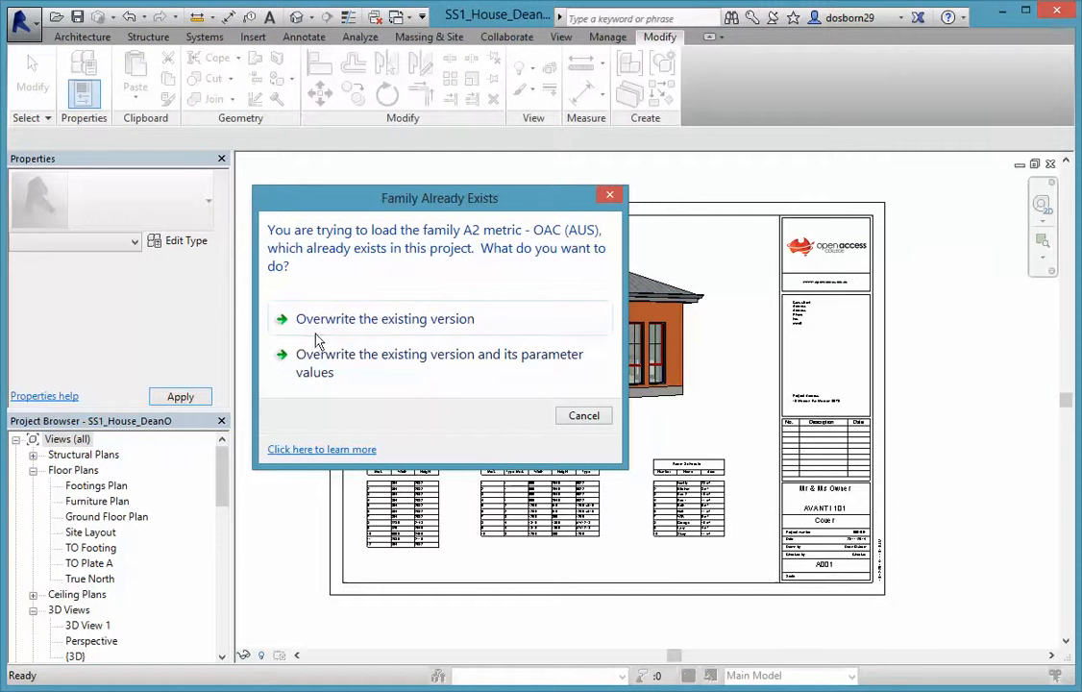
# Overwrite the existing title block with the edited version, then open sheet A101 - Site
pyautogui.click(381, 323)
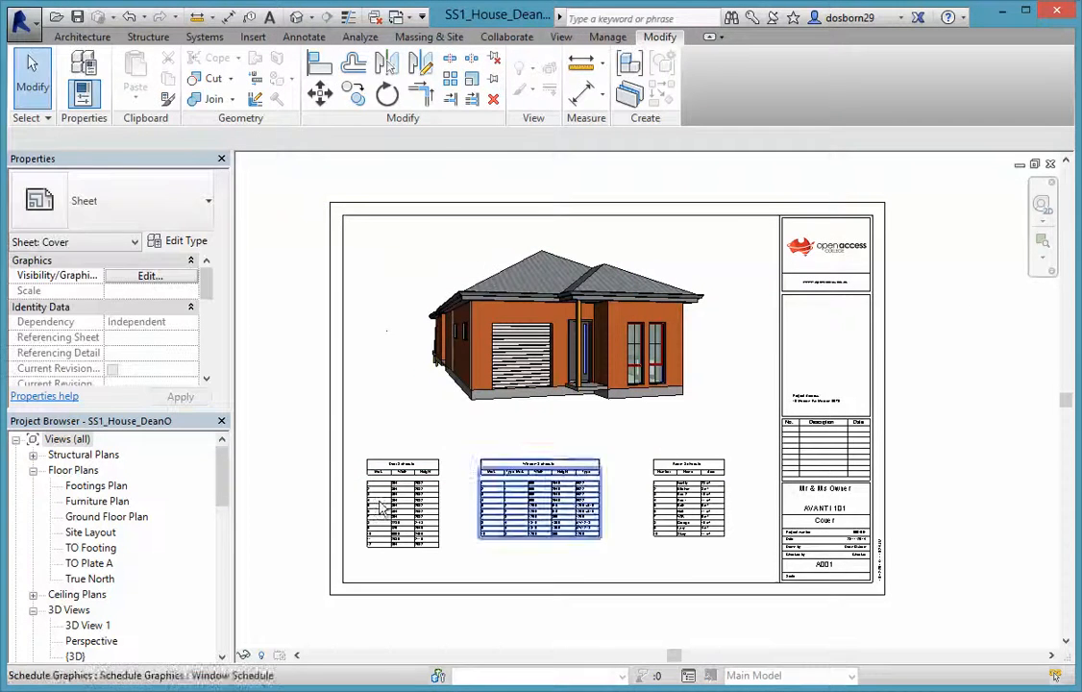
pyautogui.moveTo(220, 487); pyautogui.dragTo(220, 622)
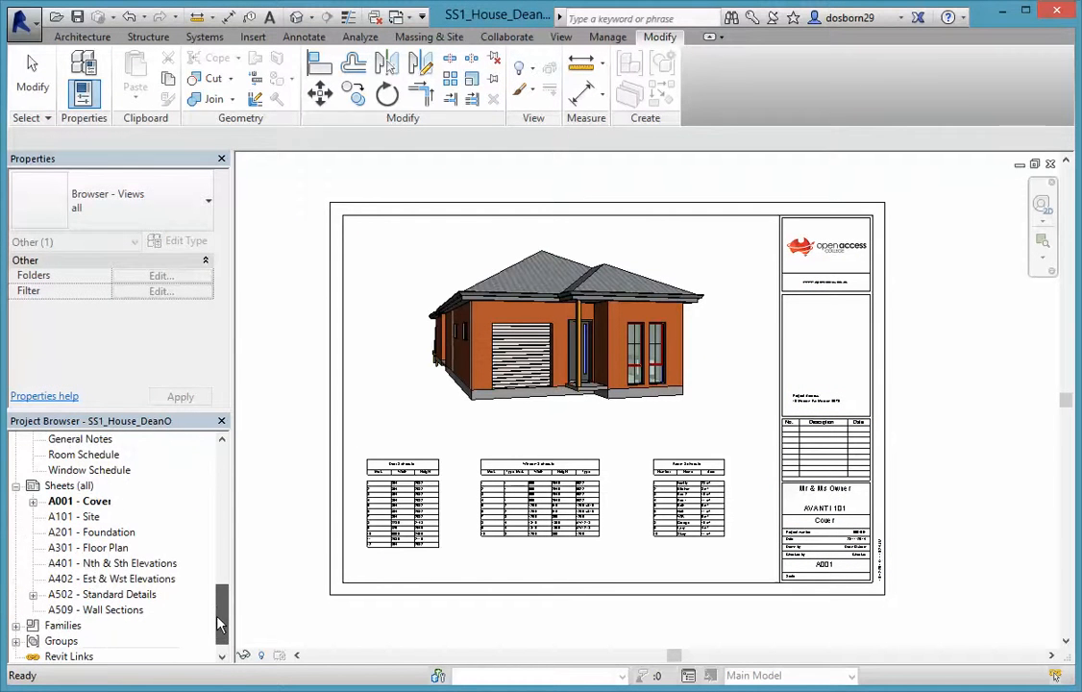
pyautogui.click(90, 518)
pyautogui.doubleClick(90, 519)
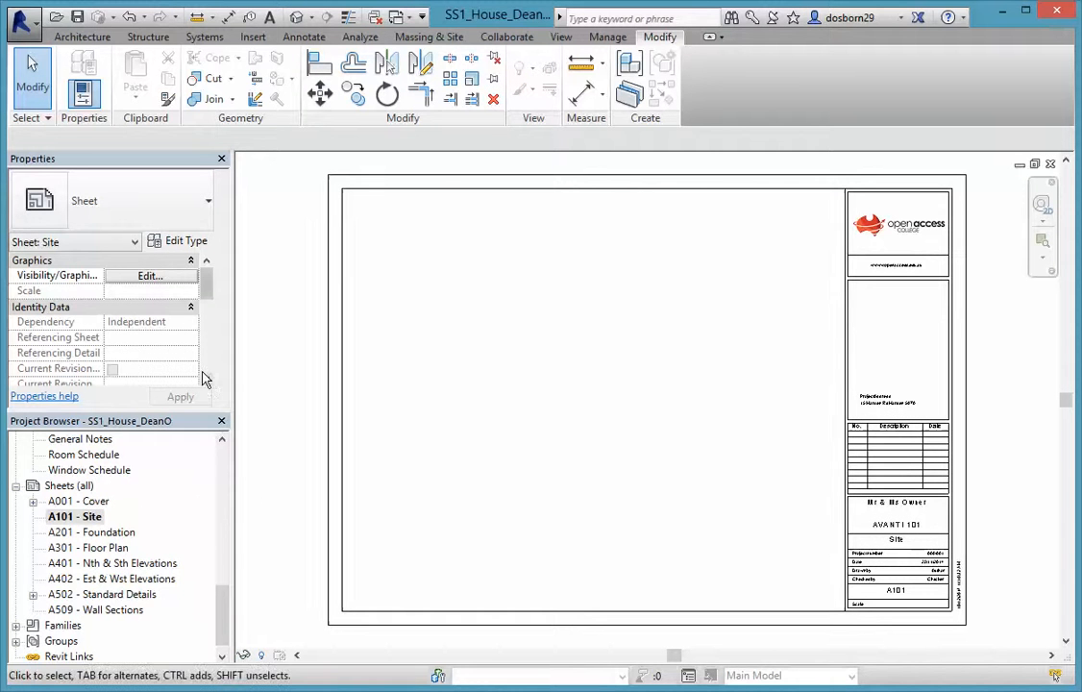
# Place the Site Layout plan on the A101 - Site sheet as a 1:200 viewport
pyautogui.moveTo(222, 591); pyautogui.dragTo(223, 471)
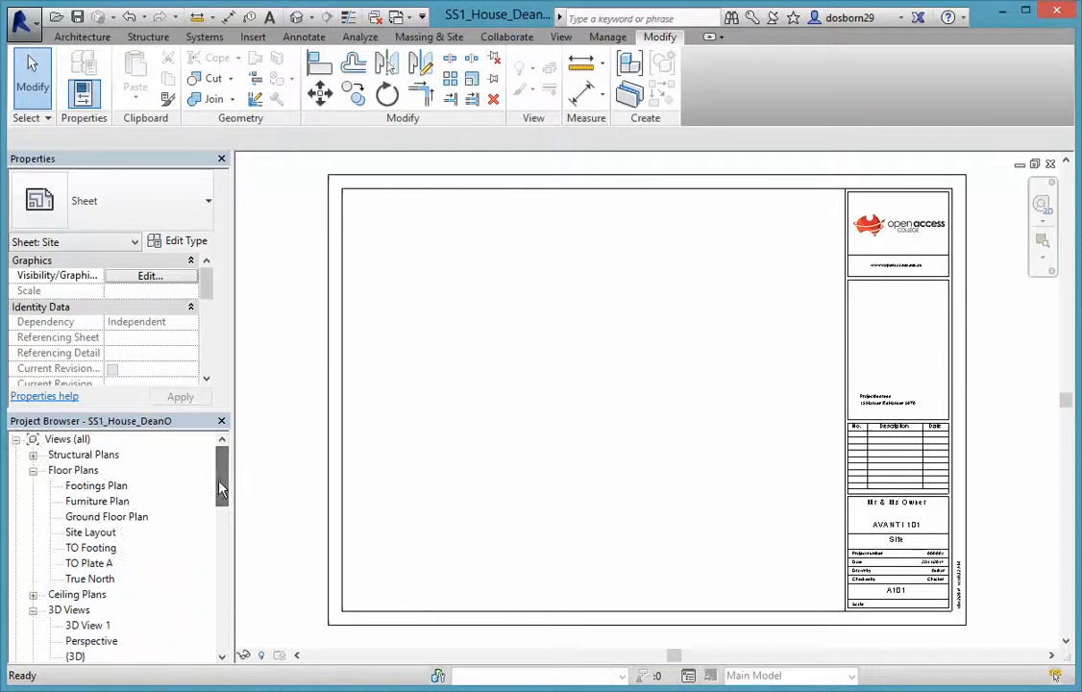
pyautogui.click(86, 533)
pyautogui.moveTo(608, 421); pyautogui.dragTo(603, 415)
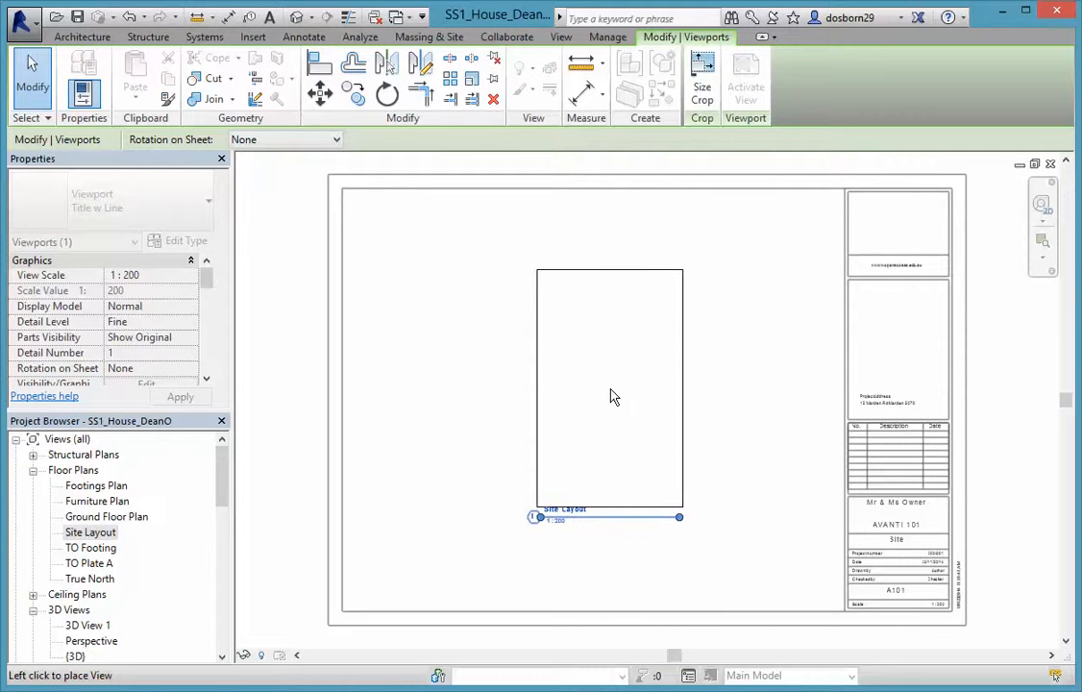
pyautogui.click(608, 395)
pyautogui.click(432, 491)
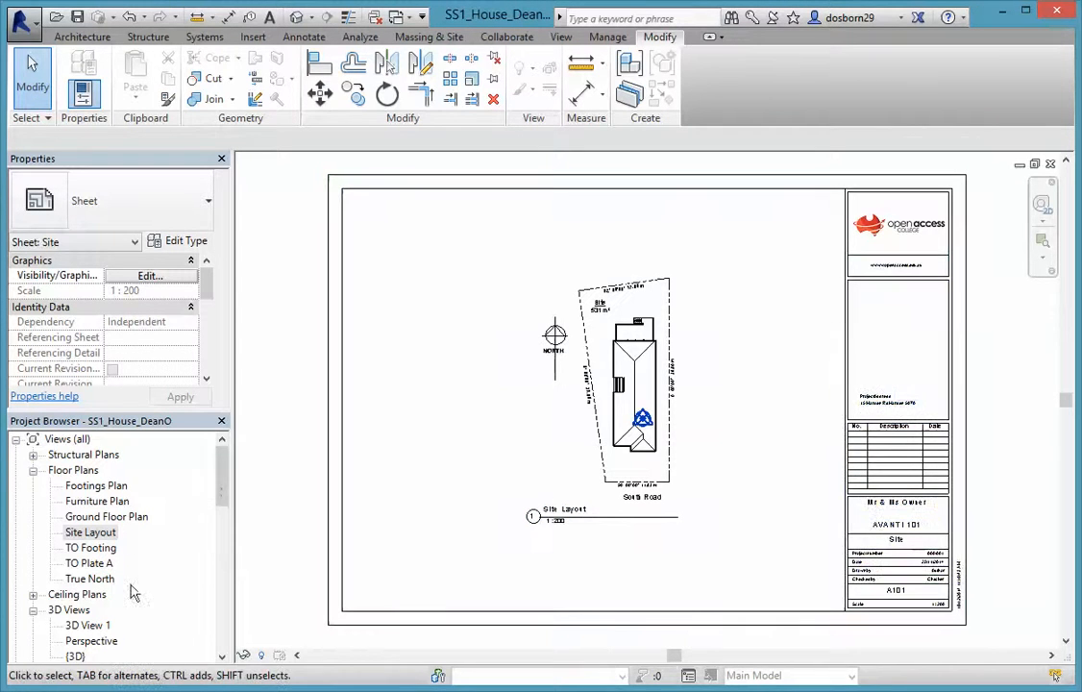
pyautogui.moveTo(224, 475); pyautogui.dragTo(223, 591)
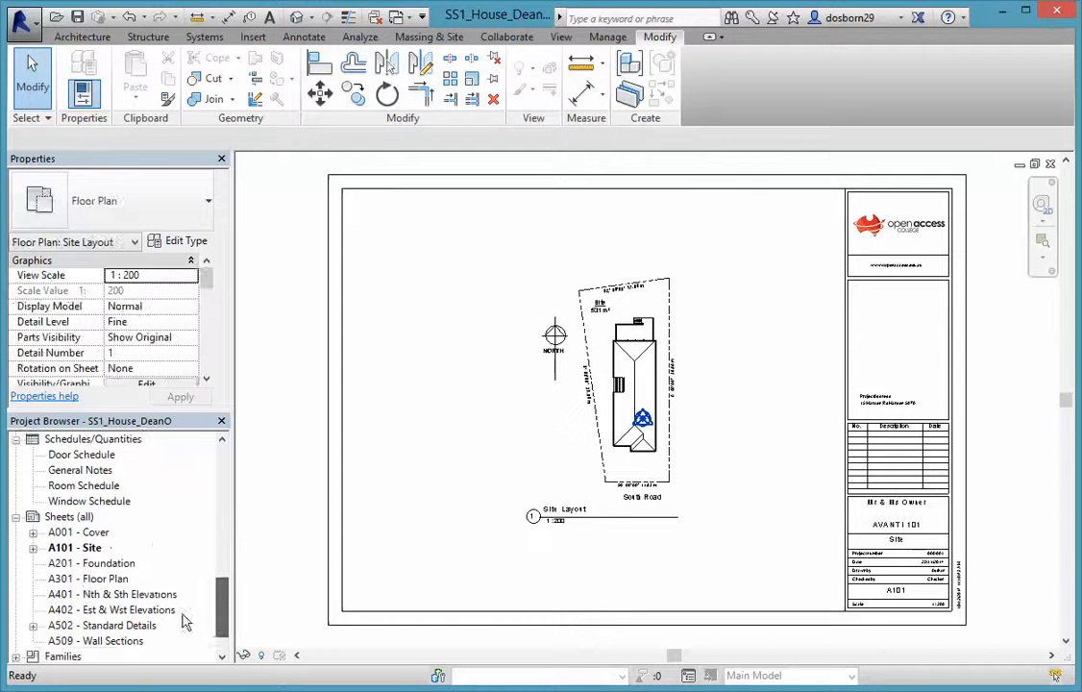
# Open sheet A201 - Foundation and place the Footings Plan on it as a 1:100 viewport
pyautogui.click(88, 579)
pyautogui.doubleClick(94, 564)
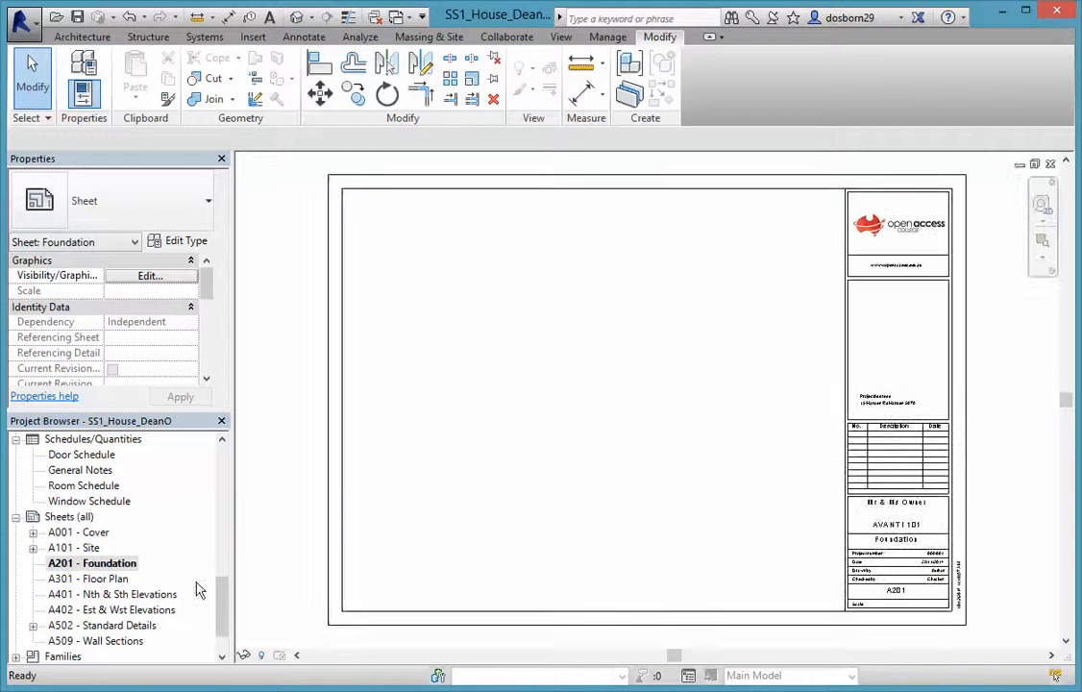
pyautogui.scroll(10, 144, 538)
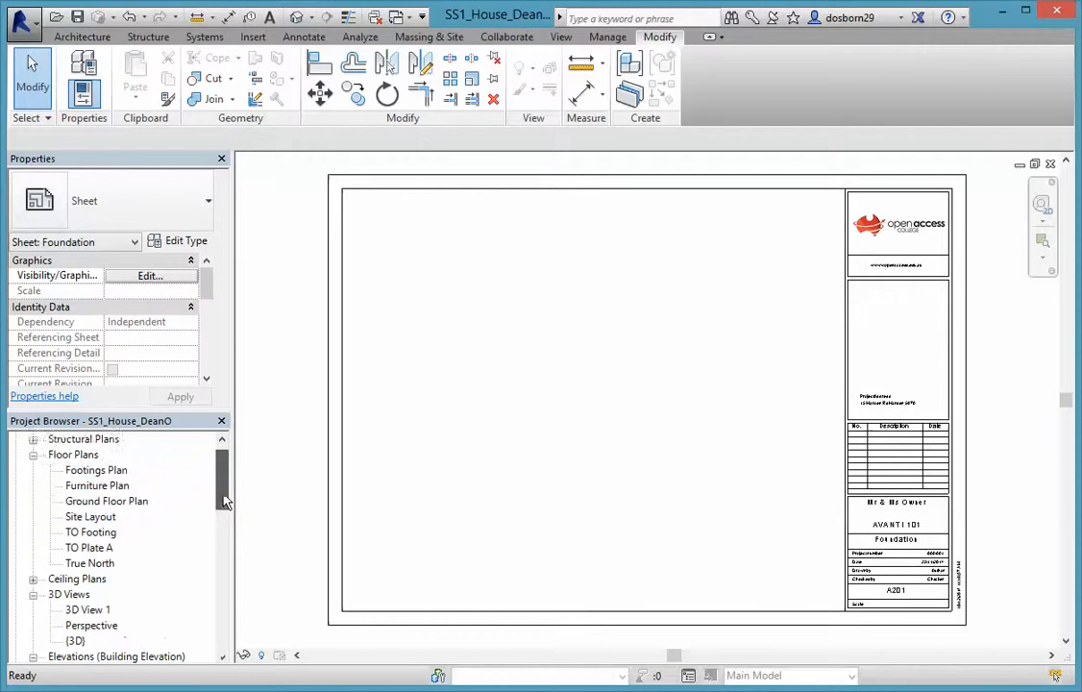
pyautogui.click(93, 486)
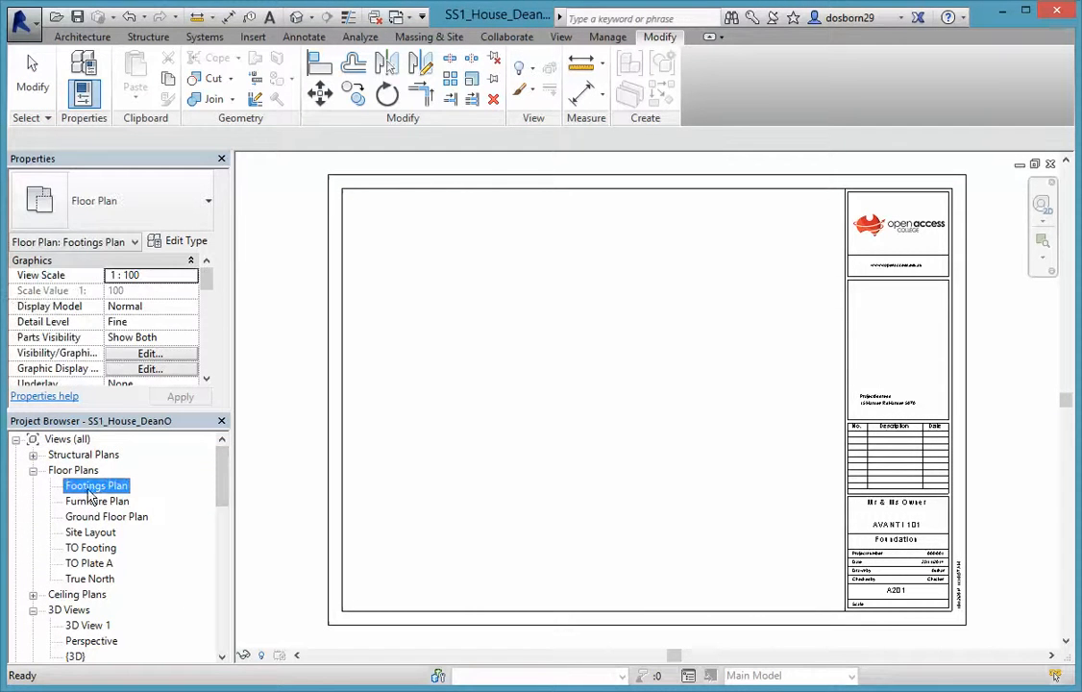
pyautogui.moveTo(562, 471); pyautogui.dragTo(681, 408)
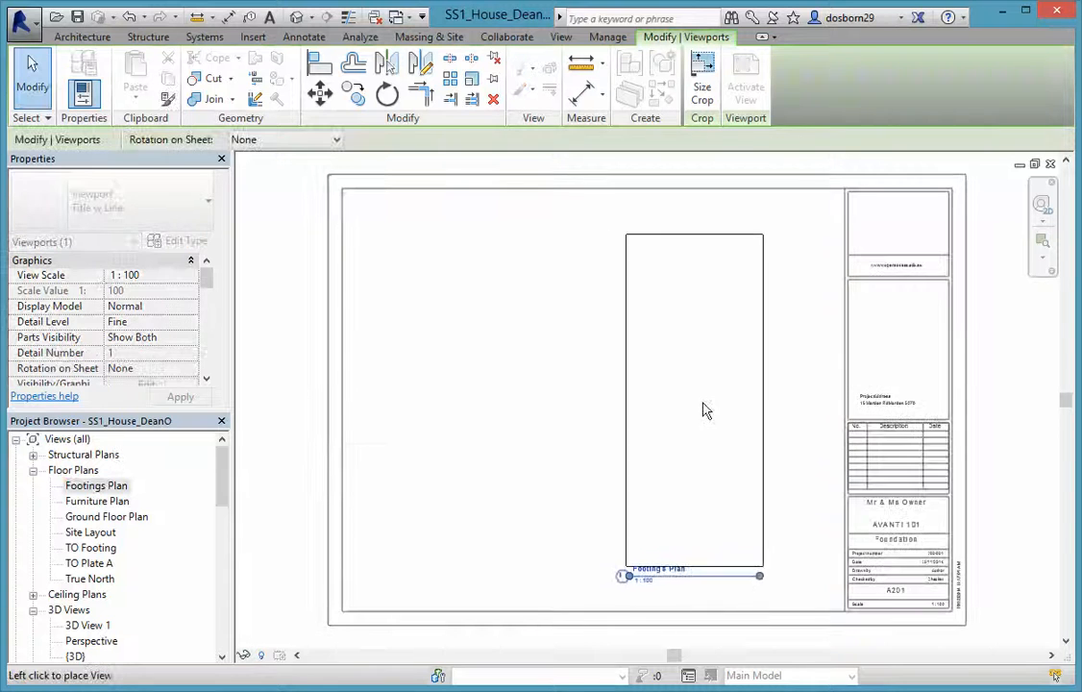
pyautogui.click(711, 406)
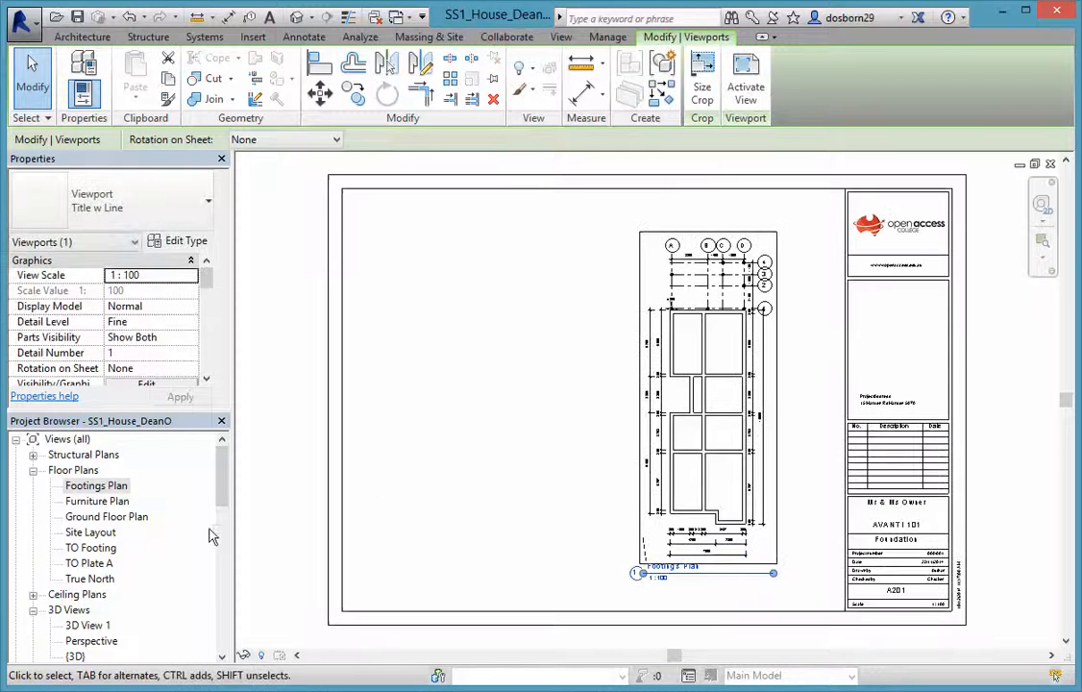
pyautogui.moveTo(222, 480)
pyautogui.mouseDown()
pyautogui.moveTo(222, 520)
pyautogui.moveTo(222, 500)
pyautogui.mouseUp()
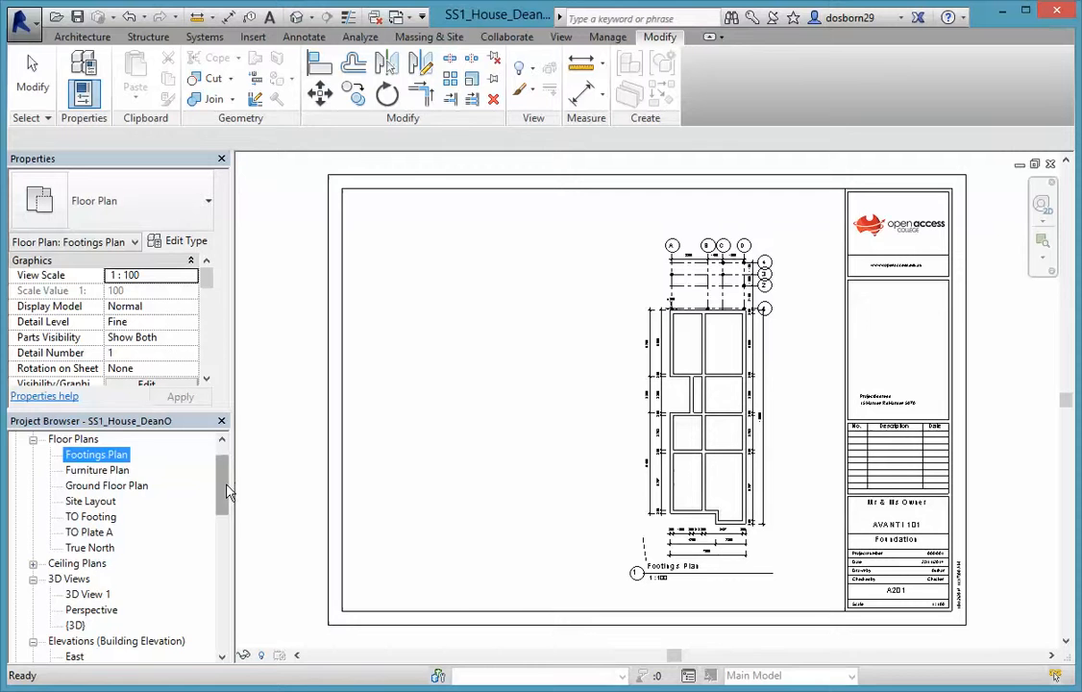
pyautogui.moveTo(229, 491); pyautogui.dragTo(223, 557)
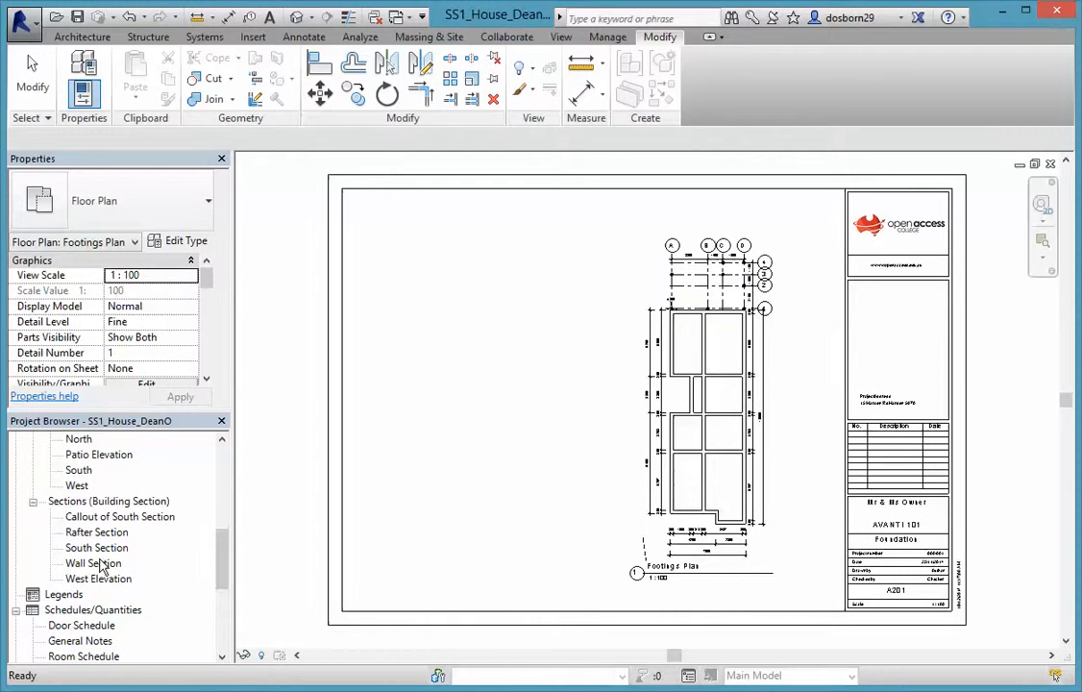
# Place the 1:25 Callout of South Section at the Foundation sheet's upper left
pyautogui.click(104, 518)
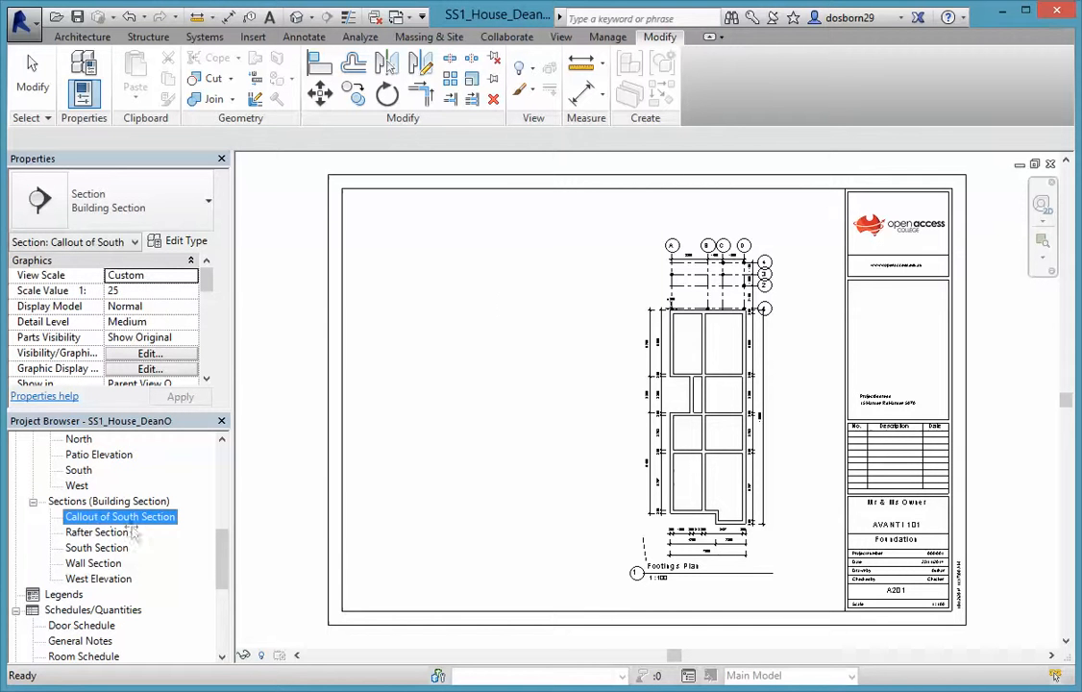
pyautogui.moveTo(478, 306); pyautogui.dragTo(478, 307)
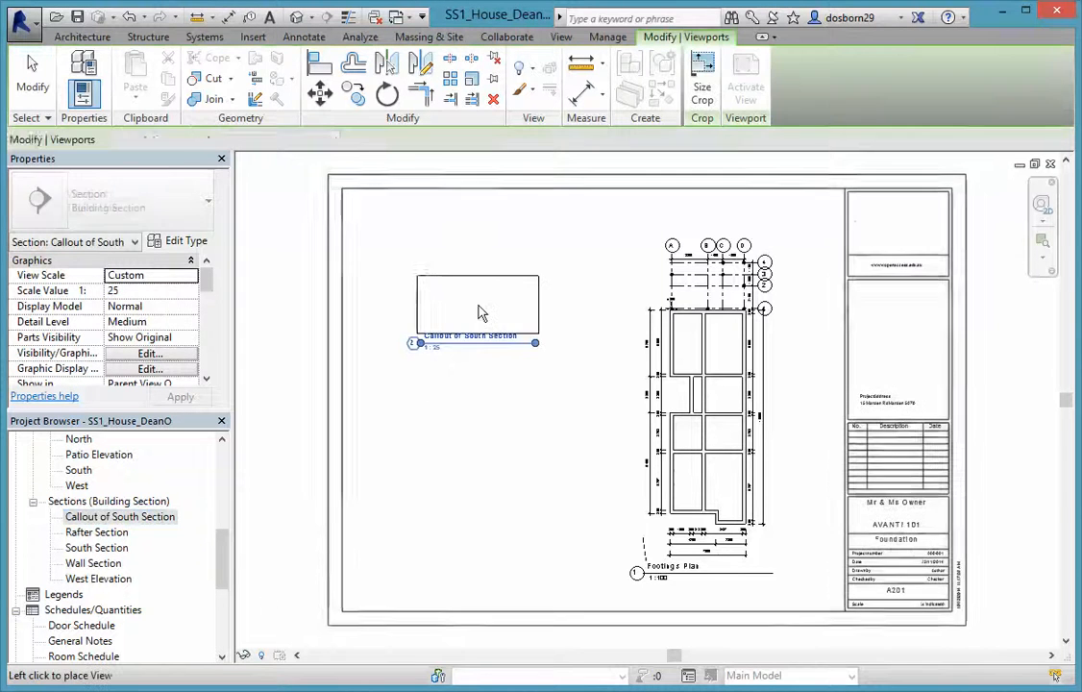
pyautogui.click(487, 299)
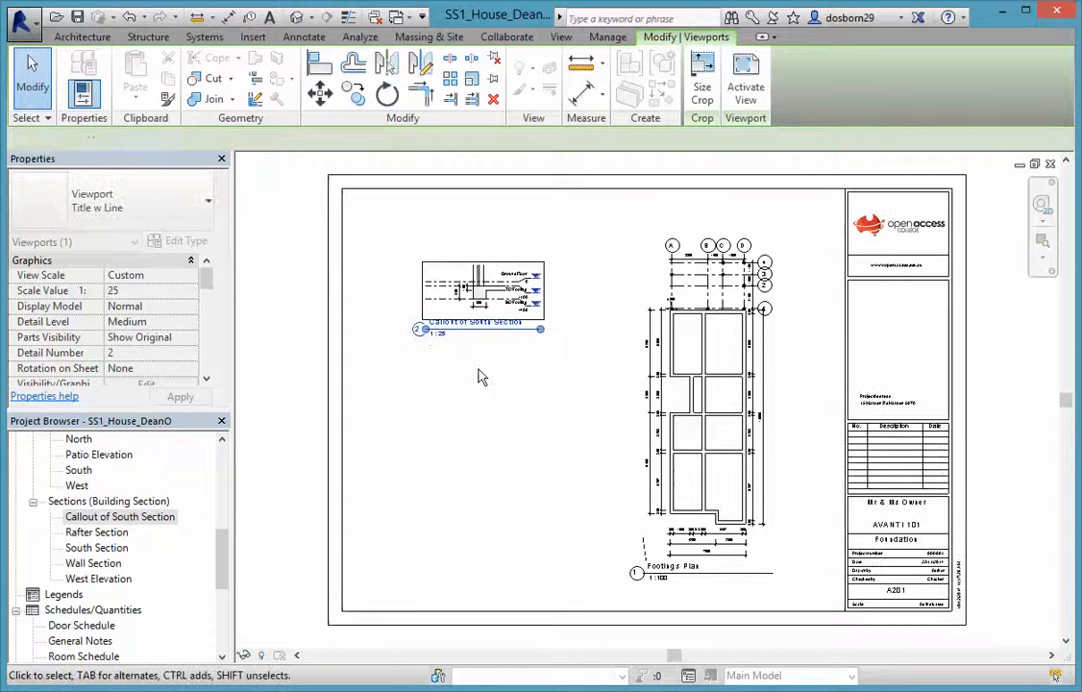
pyautogui.click(471, 423)
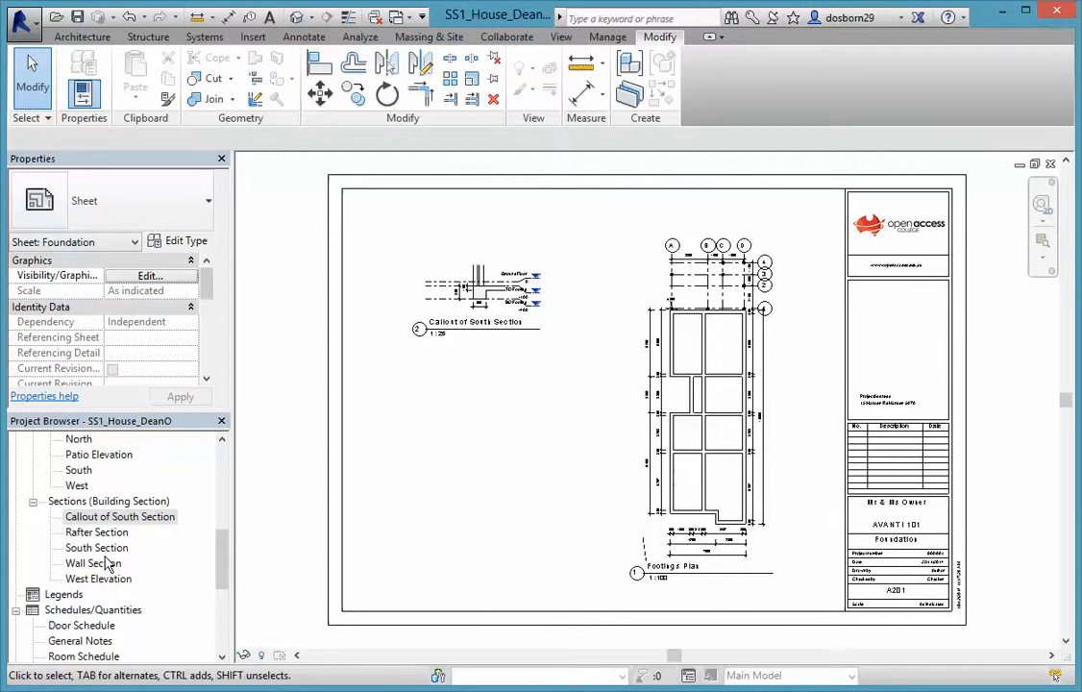
pyautogui.moveTo(218, 564); pyautogui.dragTo(219, 533)
pyautogui.scroll(-2, 189, 481)
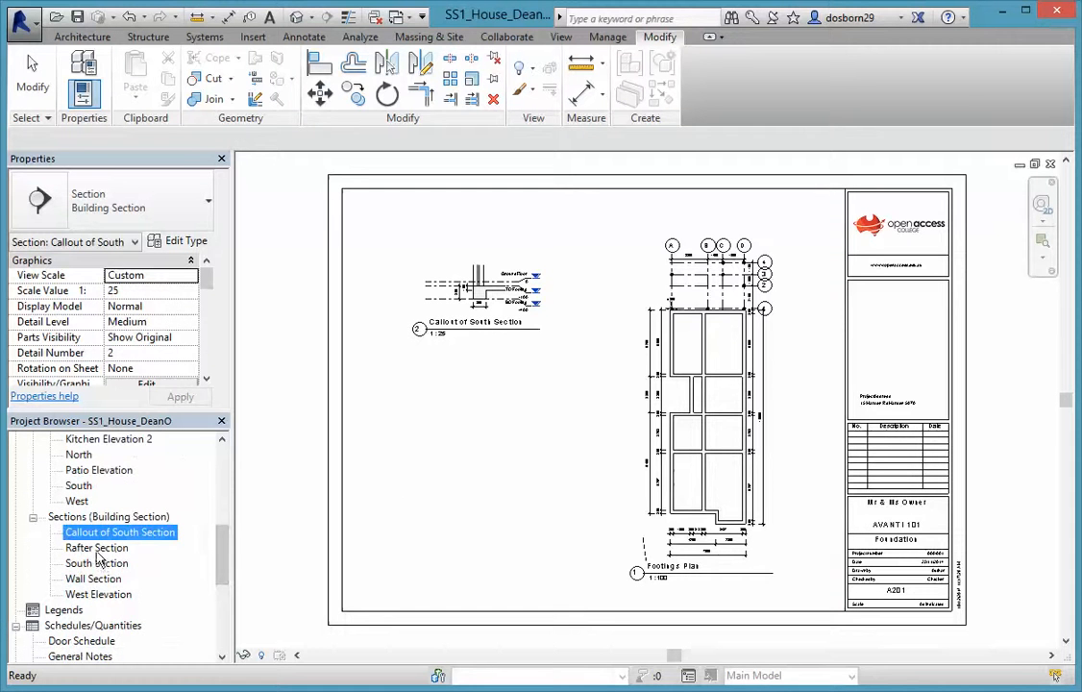
# Place the Rafter Section viewport below the callout on the Foundation sheet
pyautogui.click(125, 547)
pyautogui.moveTo(418, 415); pyautogui.dragTo(415, 437)
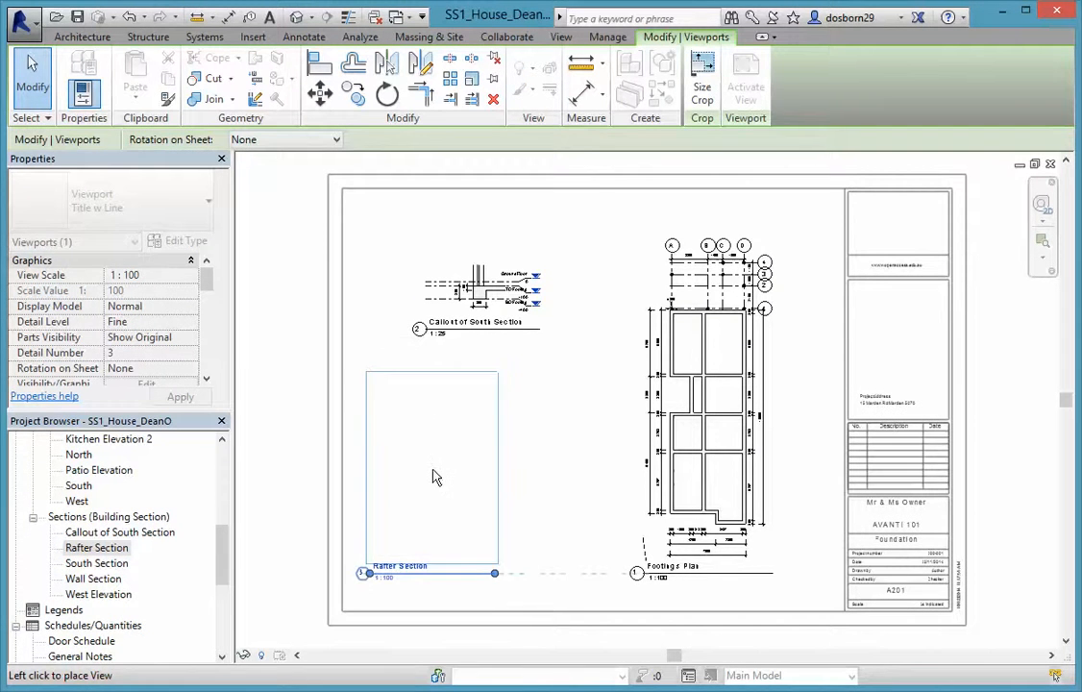
pyautogui.click(433, 475)
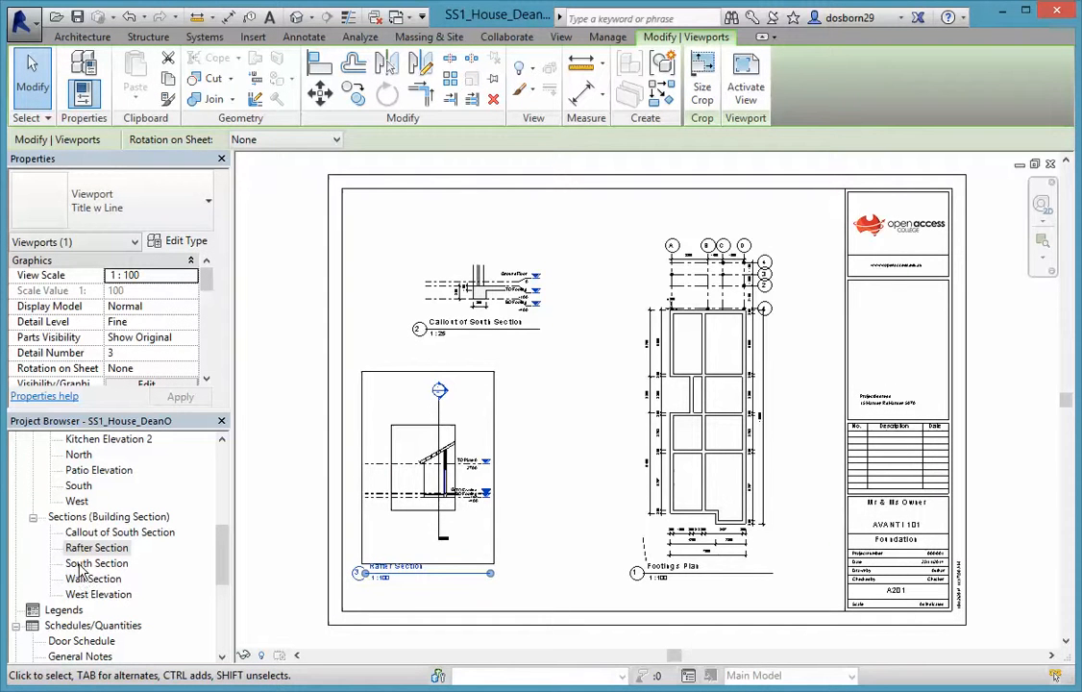
pyautogui.moveTo(222, 554); pyautogui.dragTo(224, 562)
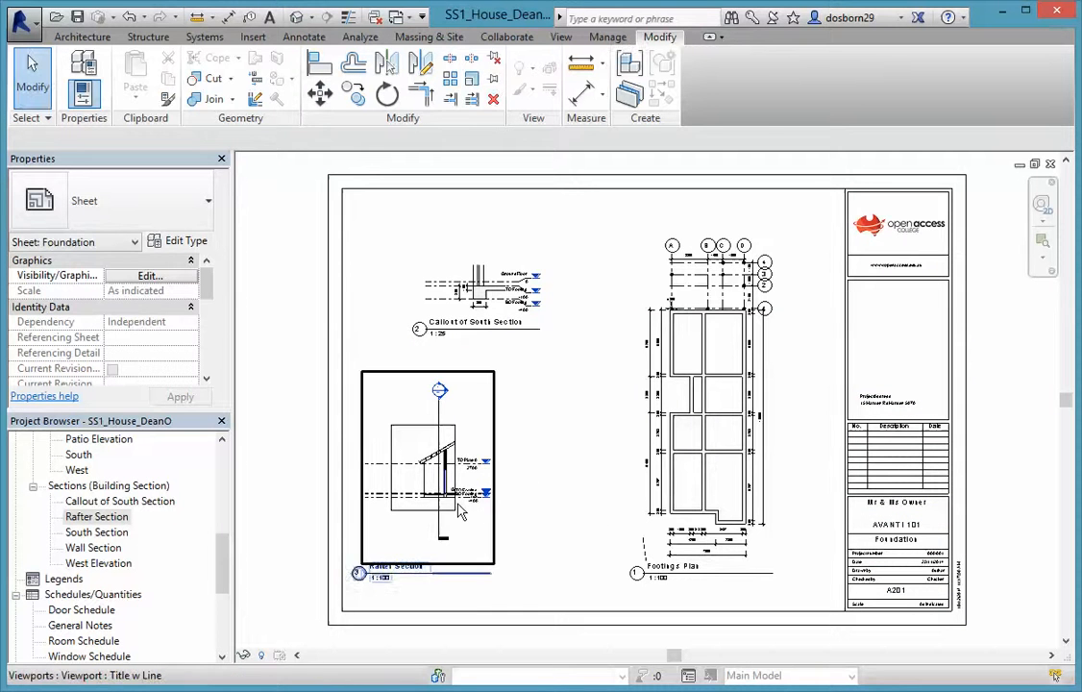
# Delete the Rafter Section viewport, leaving the callout and Footings Plan
pyautogui.click(459, 512)
pyautogui.press('Delete')
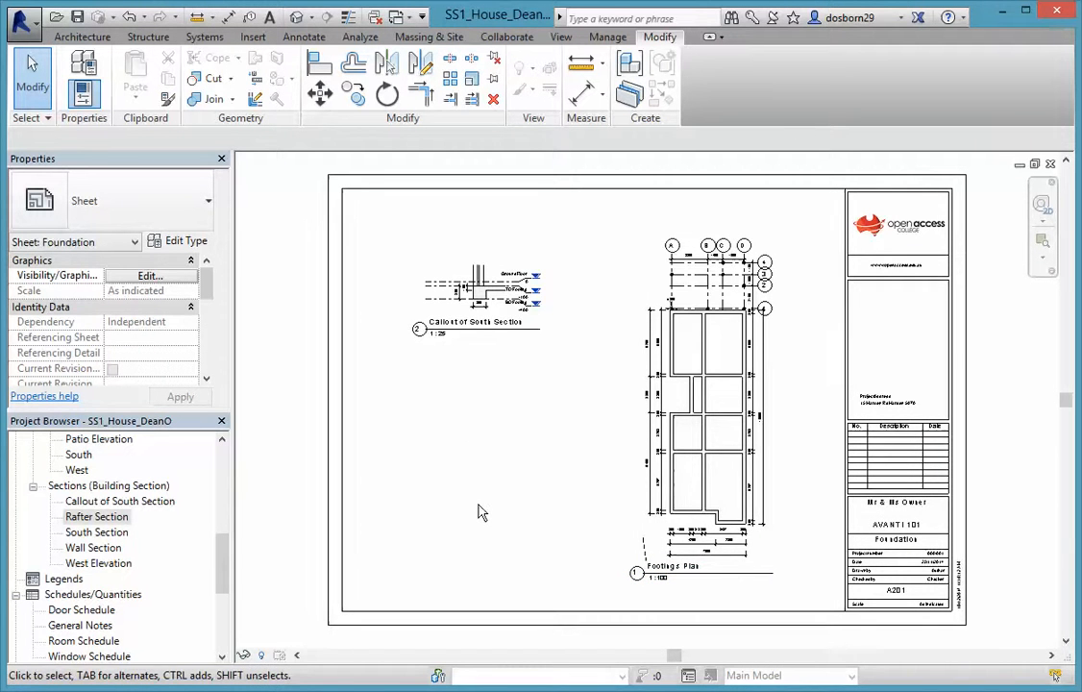
pyautogui.moveTo(221, 572)
pyautogui.mouseDown()
pyautogui.moveTo(223, 615)
pyautogui.moveTo(224, 588)
pyautogui.mouseUp()
pyautogui.scroll(-3, 224, 588)
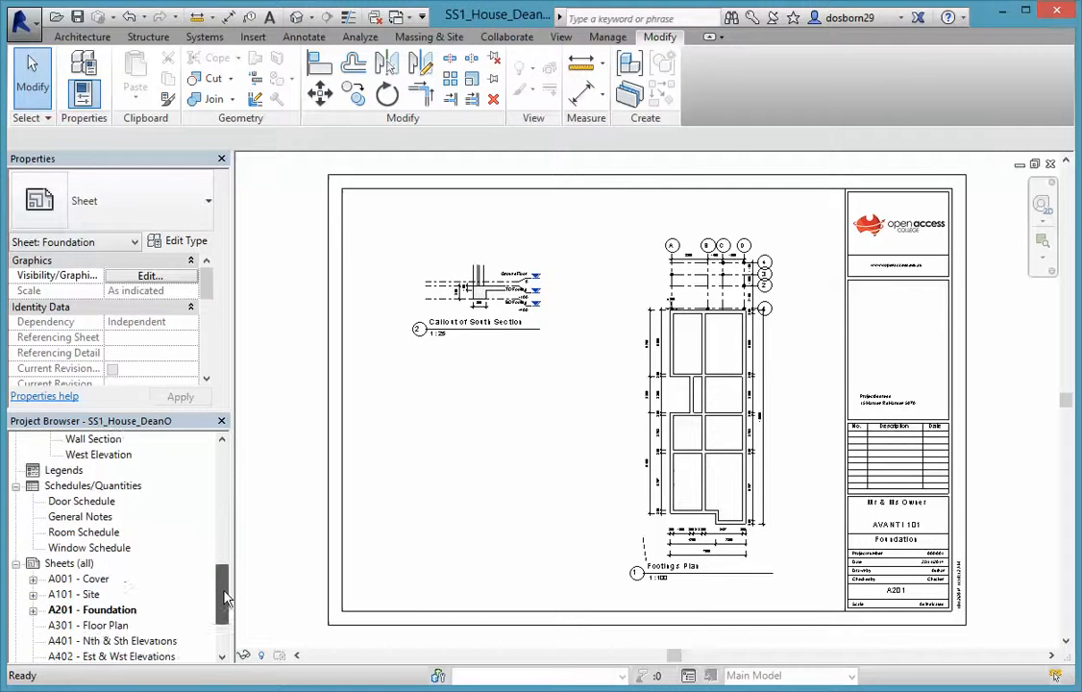
# Open sheet A301 - Floor Plan and place the Ground Floor Plan on it at 1:100
pyautogui.doubleClick(121, 579)
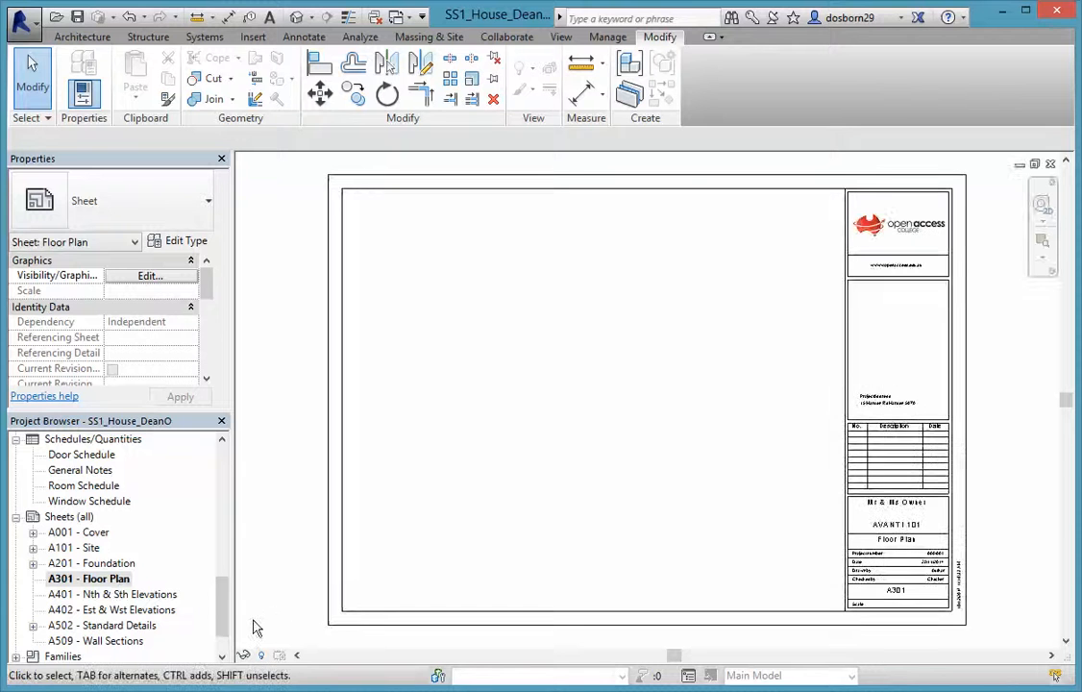
pyautogui.moveTo(223, 600); pyautogui.dragTo(225, 477)
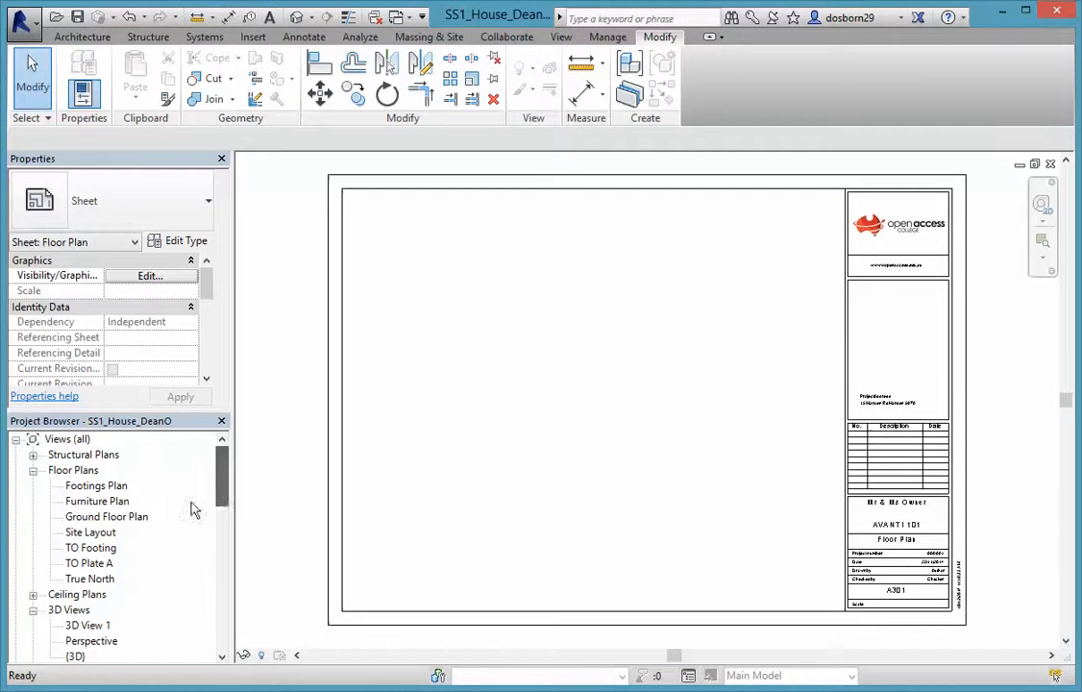
pyautogui.click(99, 518)
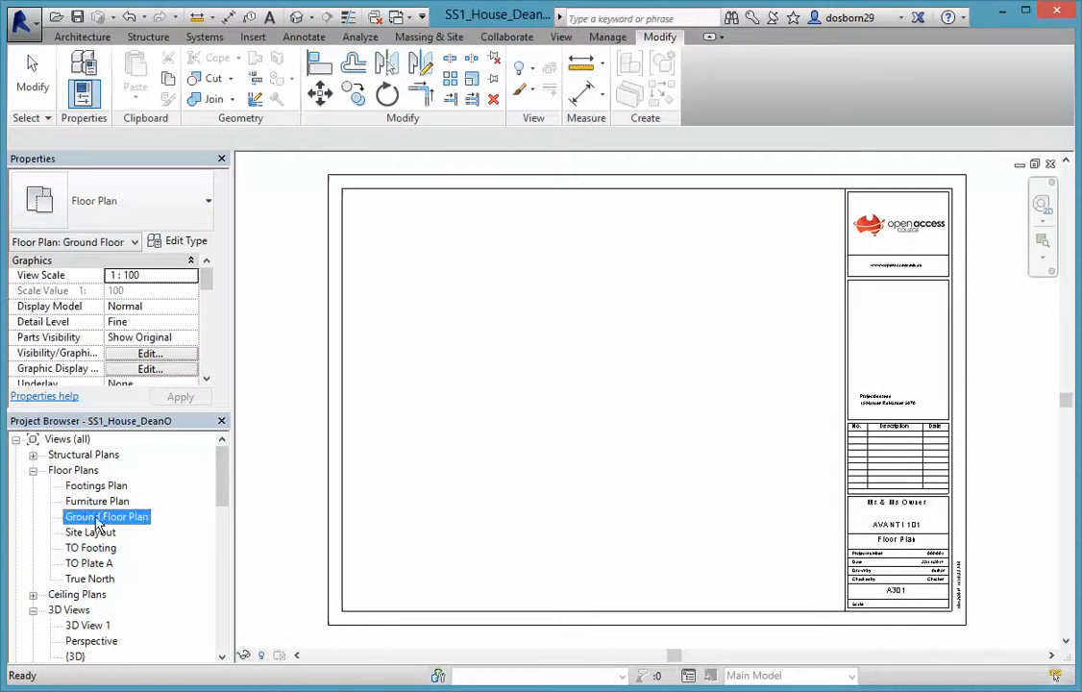
pyautogui.moveTo(756, 392); pyautogui.dragTo(741, 381)
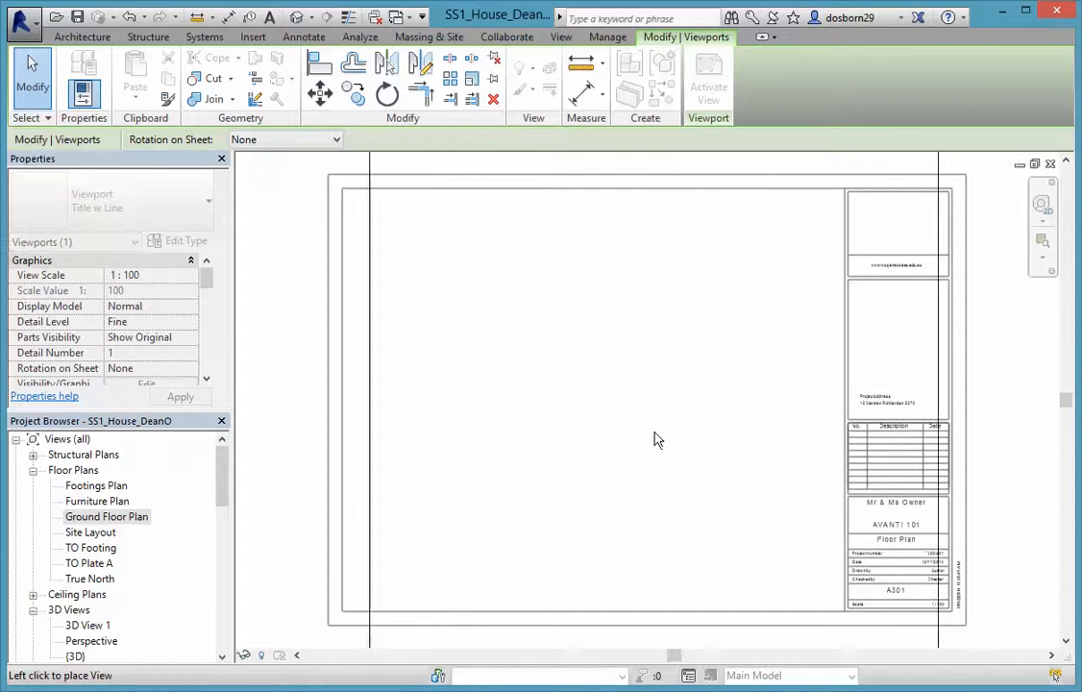
pyautogui.click(721, 449)
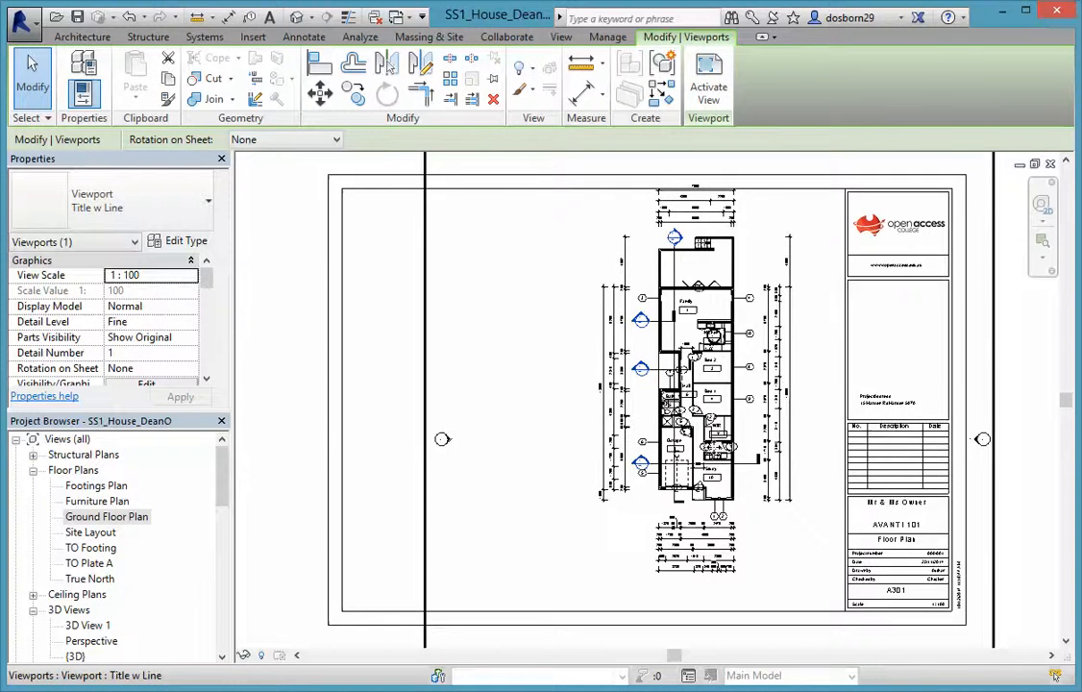
pyautogui.scroll(-2, 721, 463)
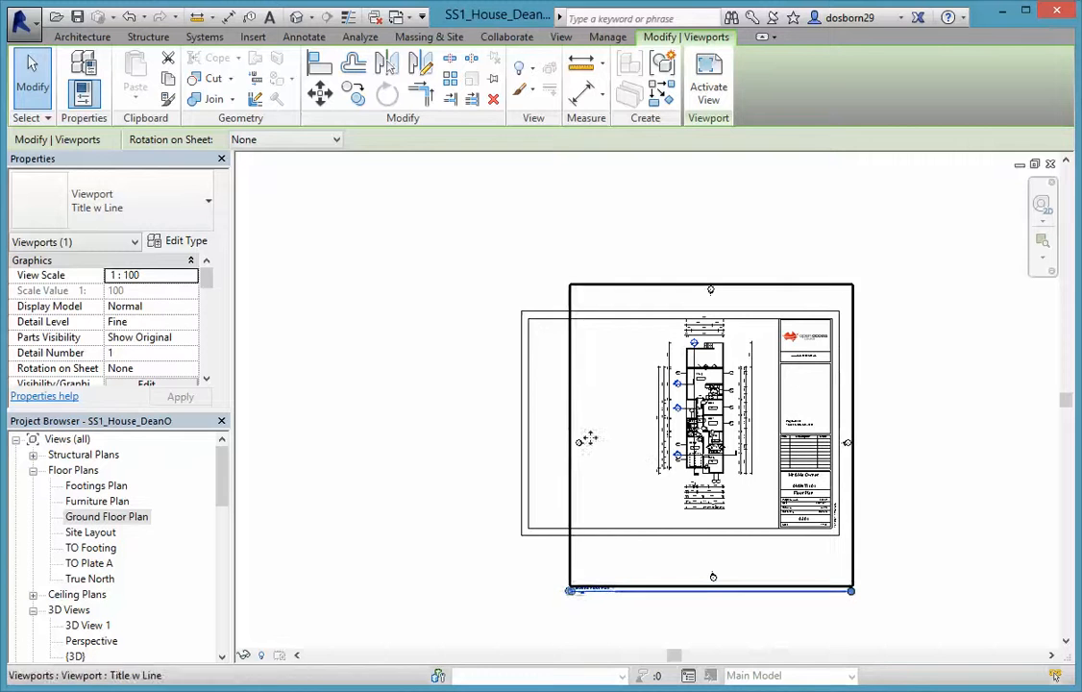
pyautogui.click(942, 507)
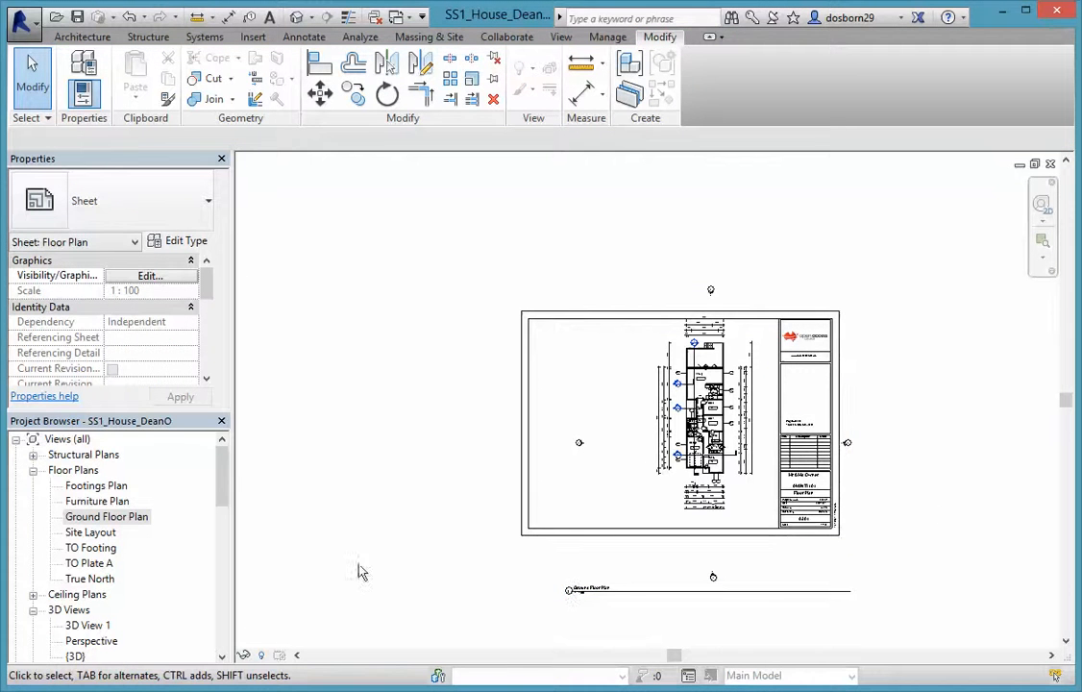
# Open the Ground Floor Plan view and toggle its crop region on and off
pyautogui.doubleClick(96, 517)
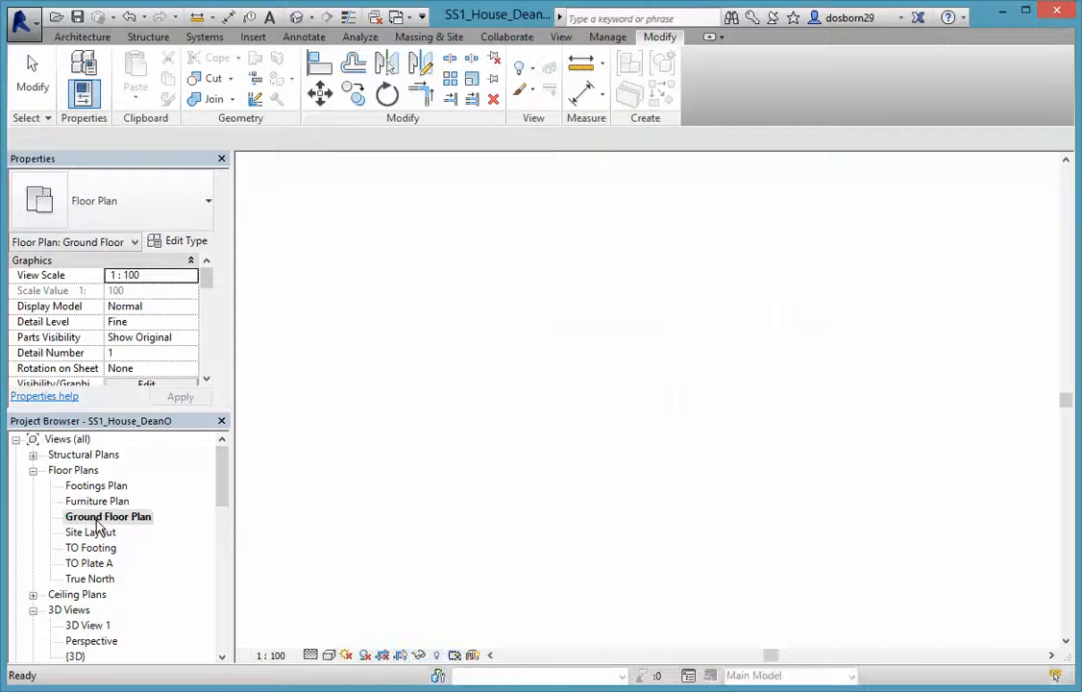
pyautogui.click(400, 655)
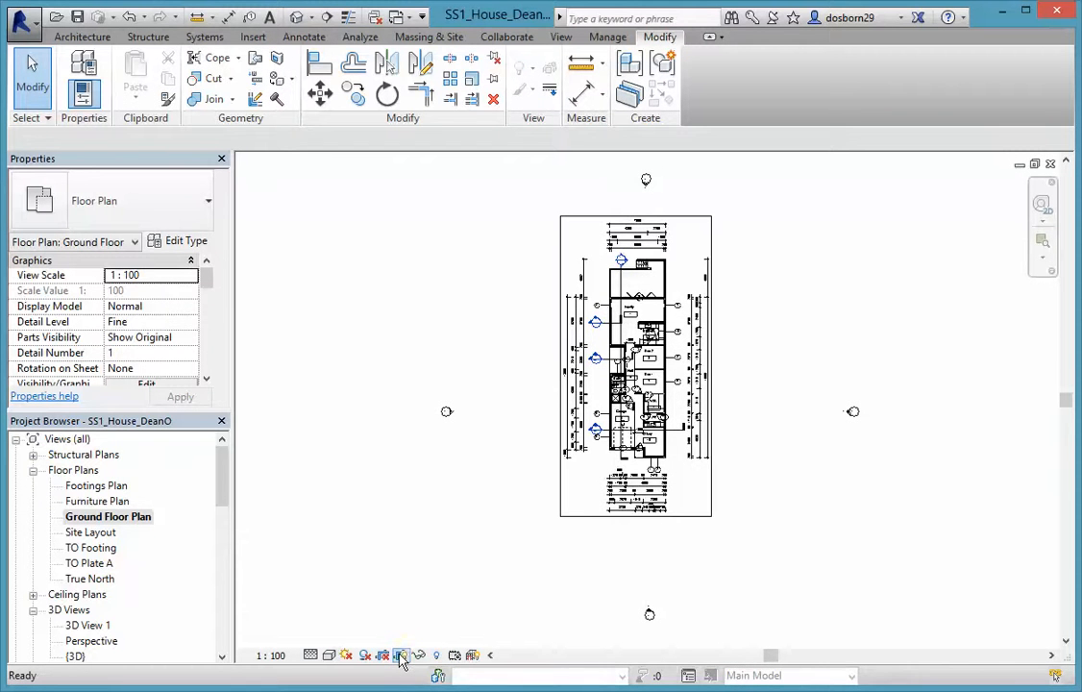
pyautogui.click(400, 659)
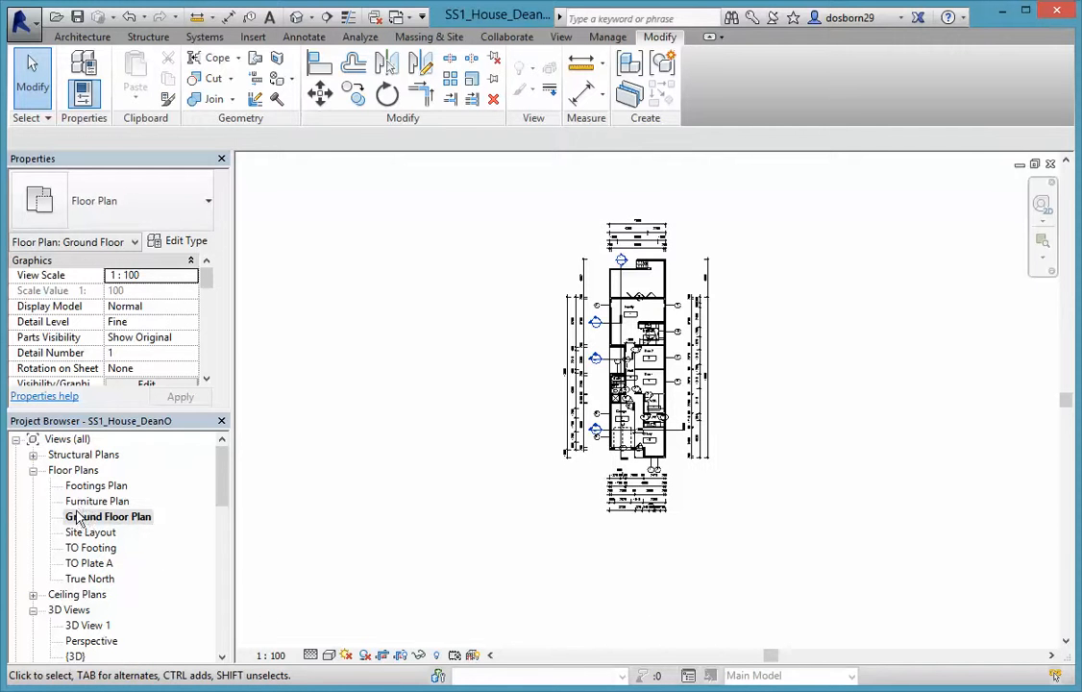
pyautogui.moveTo(226, 478); pyautogui.dragTo(223, 612)
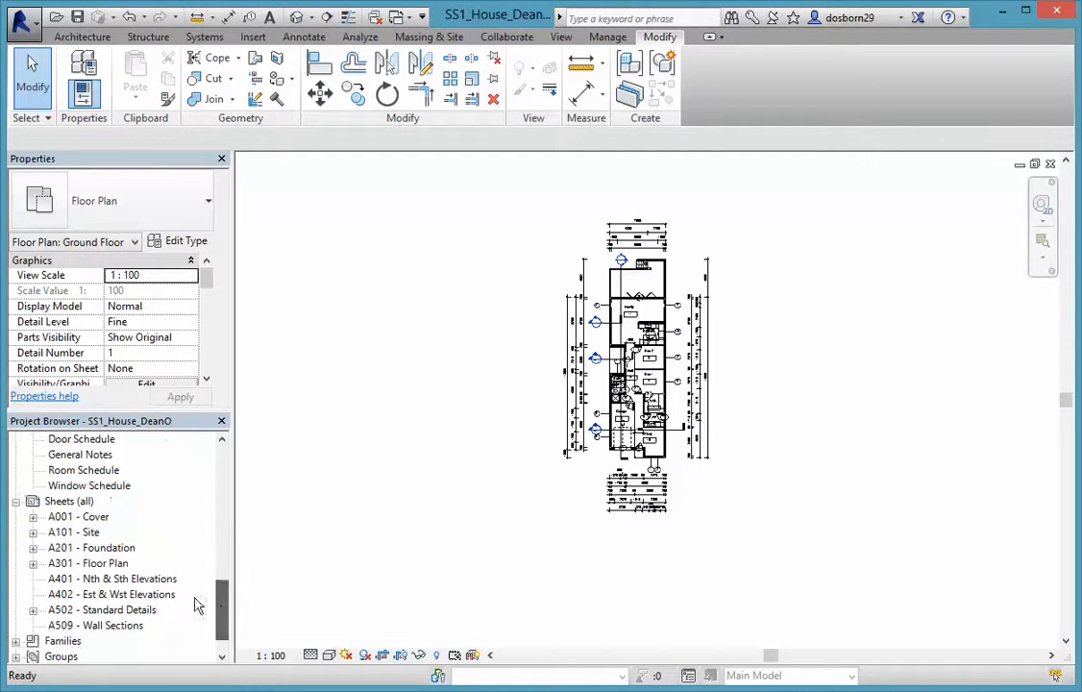
# Reopen sheet A301 and delete the misplaced floor-plan viewport
pyautogui.doubleClick(90, 565)
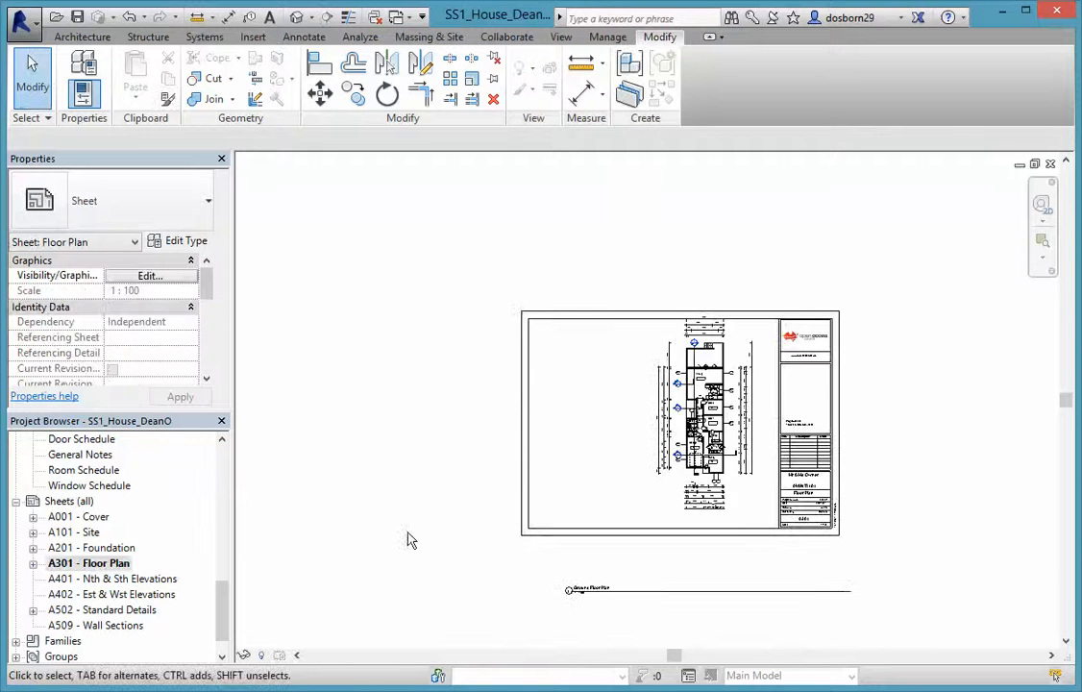
pyautogui.scroll(2, 538, 482)
pyautogui.scroll(-2, 647, 475)
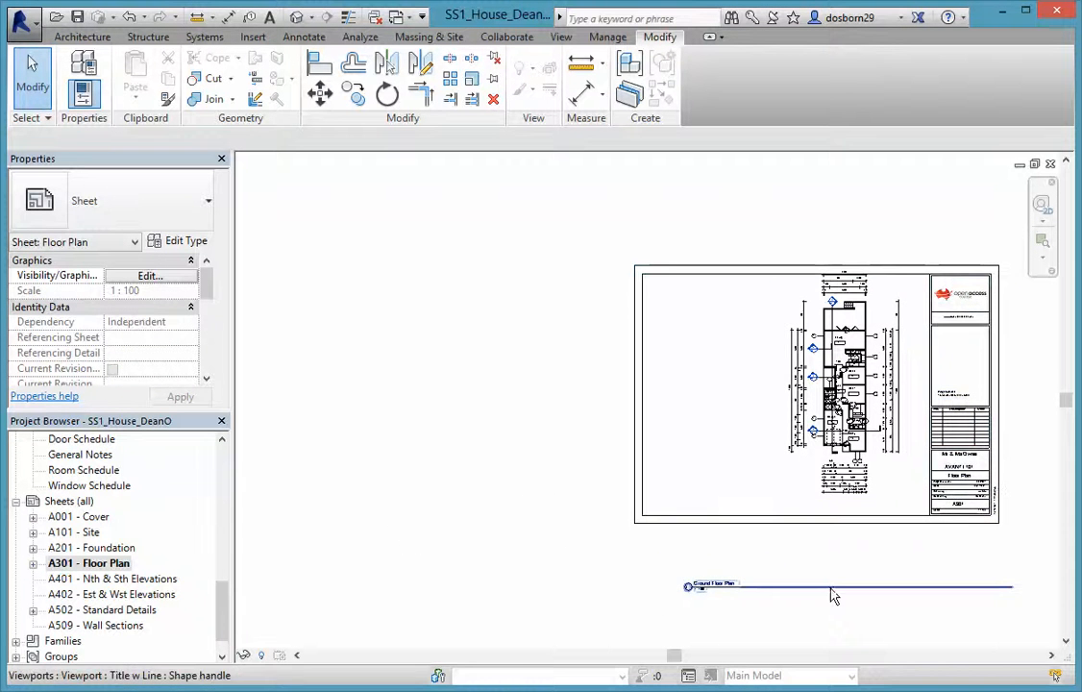
pyautogui.click(843, 461)
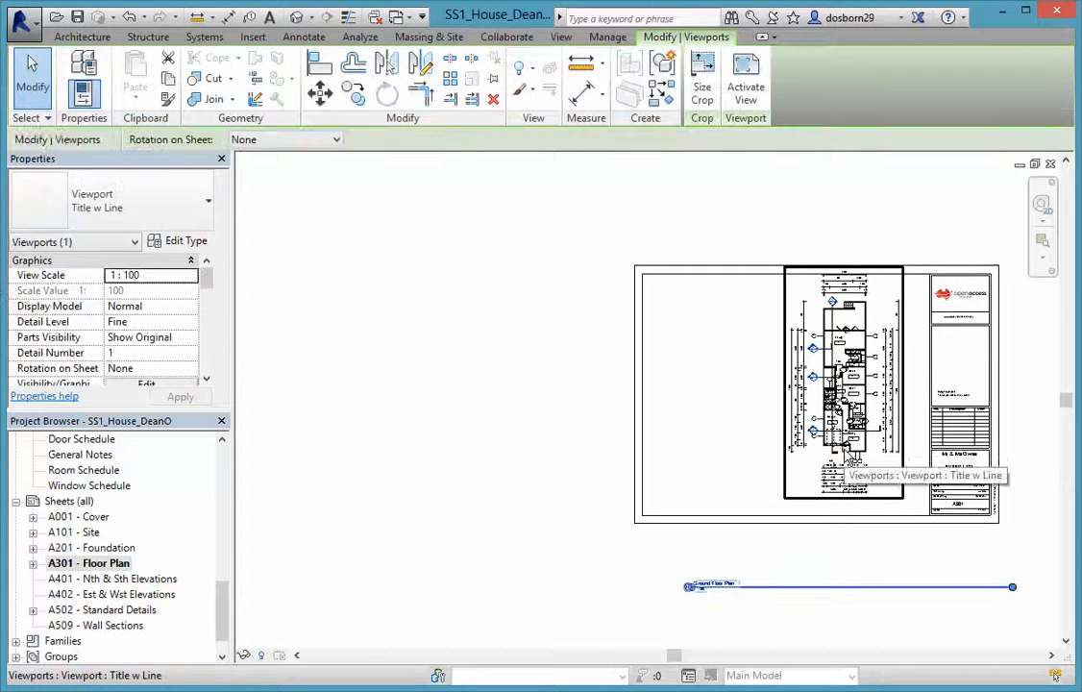
pyautogui.press('Delete')
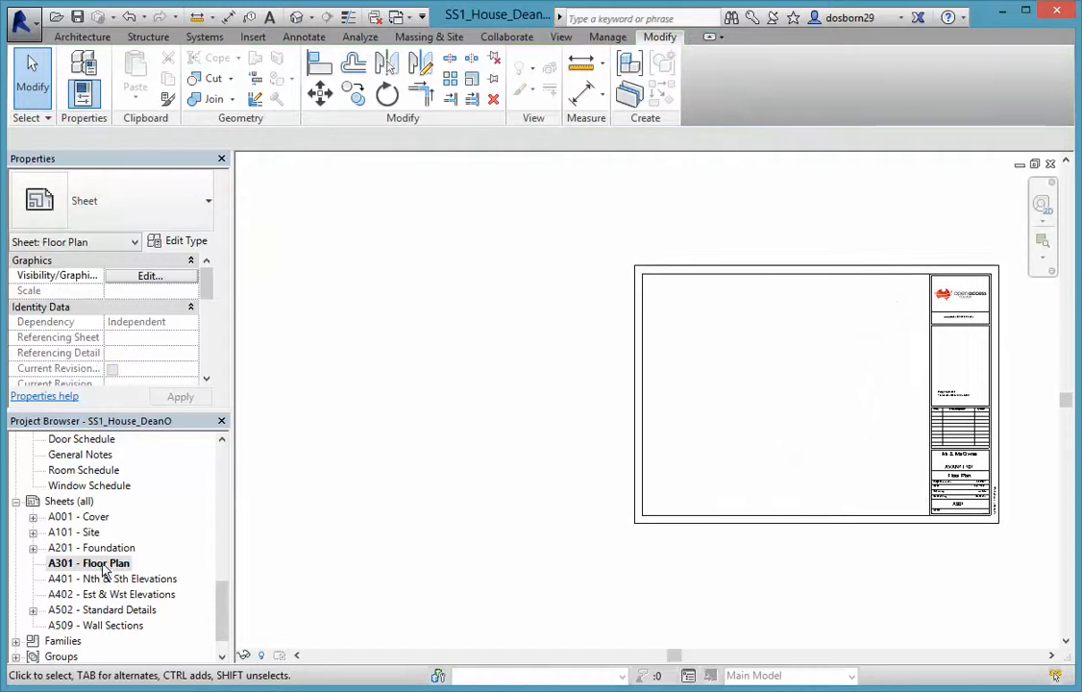
# Place the Ground Floor Plan again inside the sheet border beside the title block
pyautogui.moveTo(223, 610); pyautogui.dragTo(222, 473)
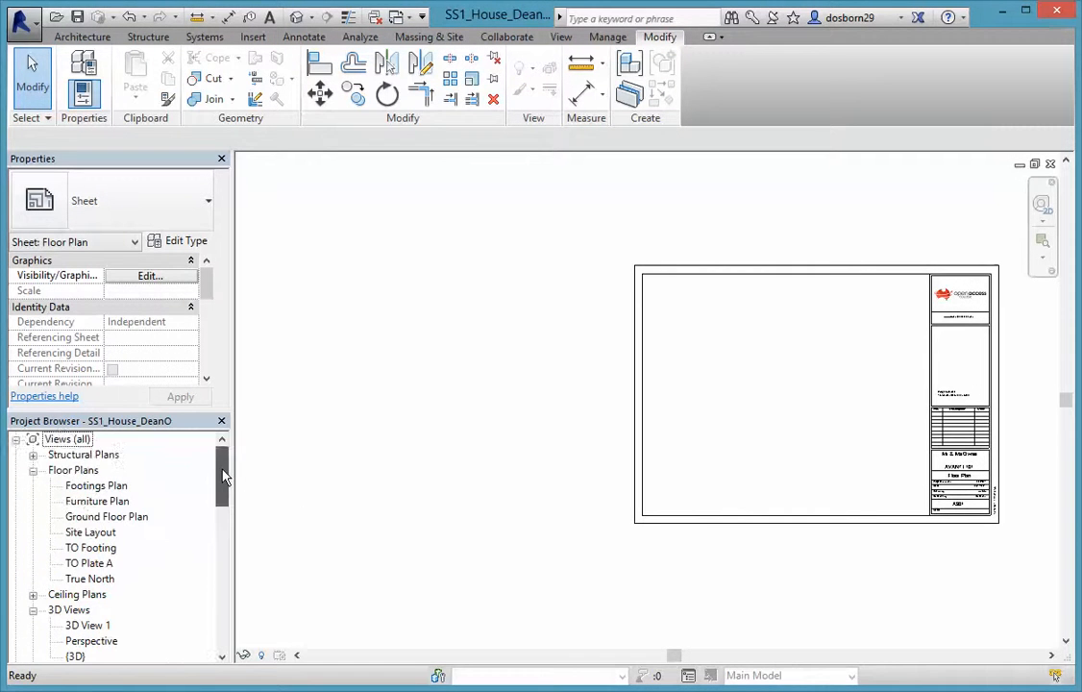
pyautogui.moveTo(88, 518); pyautogui.dragTo(821, 462)
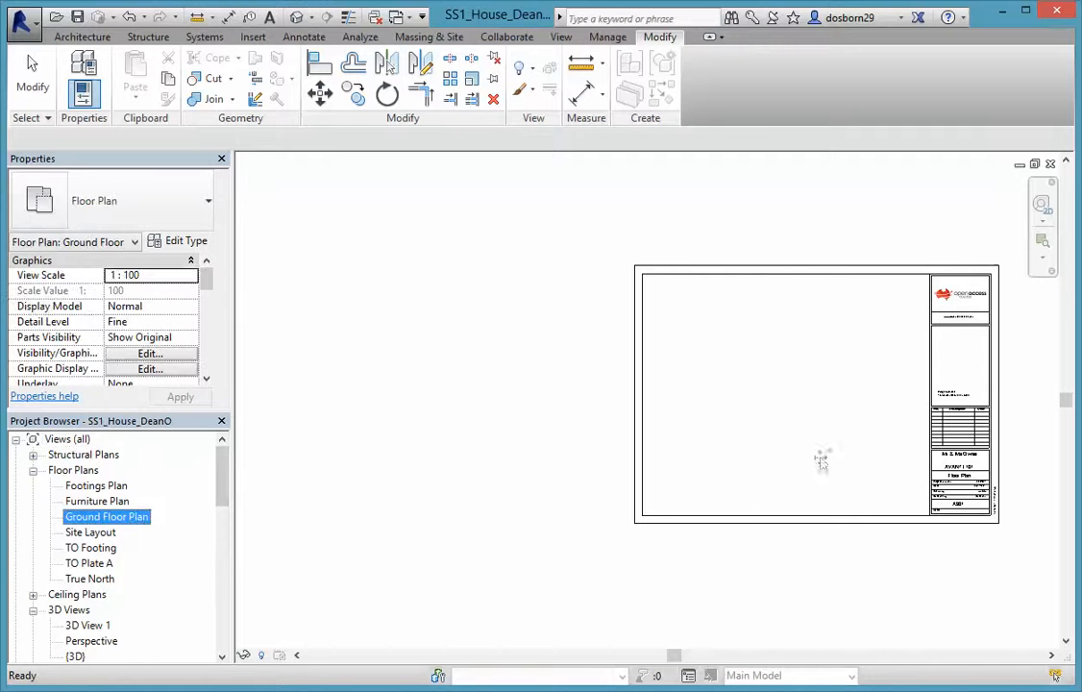
pyautogui.moveTo(832, 418); pyautogui.dragTo(828, 410)
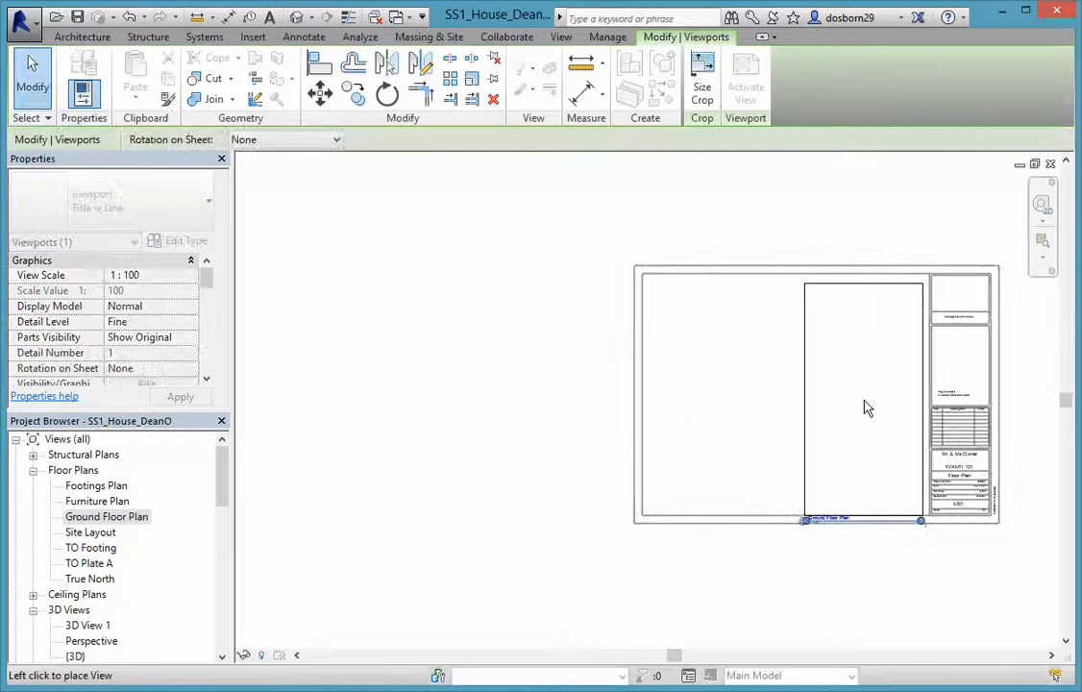
pyautogui.scroll(1, 853, 417)
pyautogui.moveTo(862, 422); pyautogui.dragTo(697, 431, button='middle')
pyautogui.scroll(2, 688, 419)
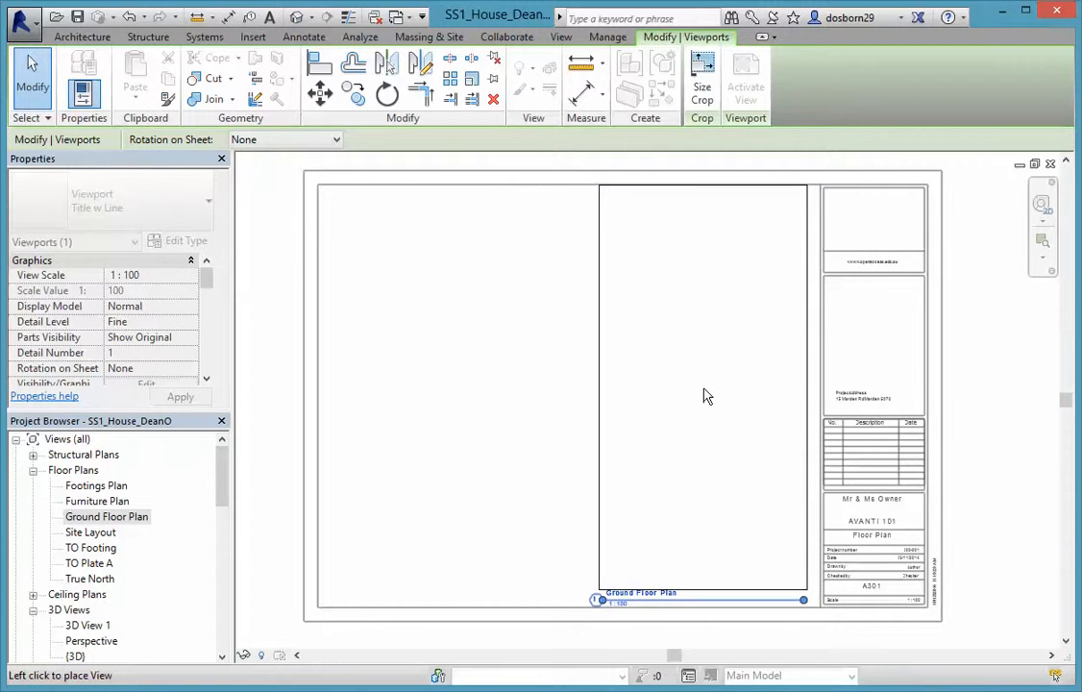
pyautogui.click(704, 395)
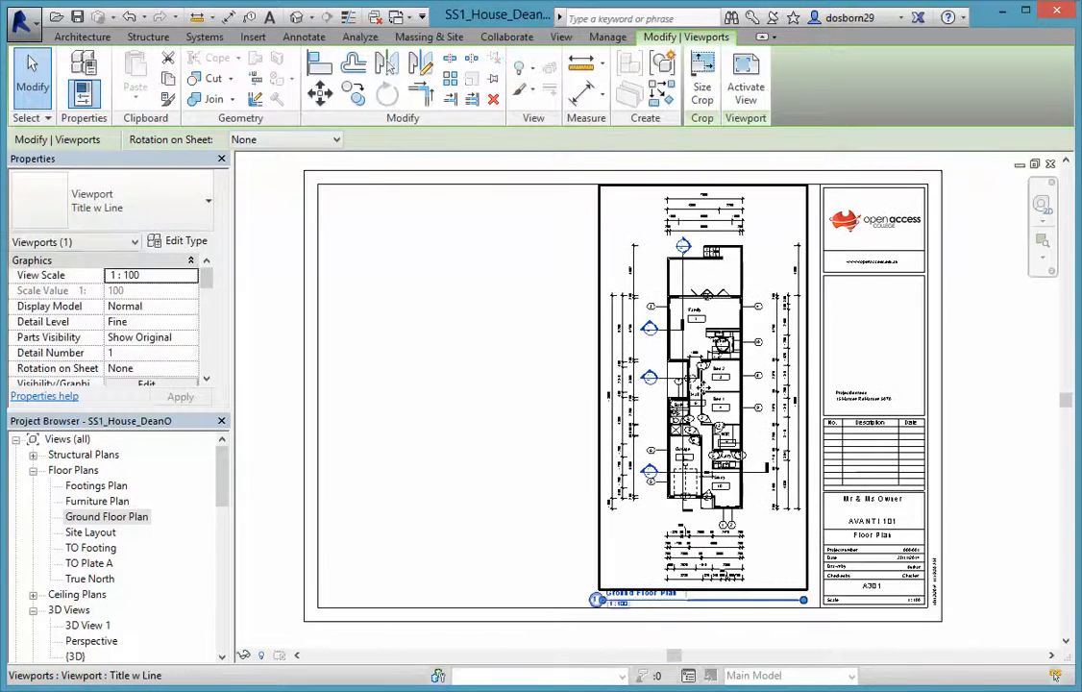
pyautogui.click(1003, 567)
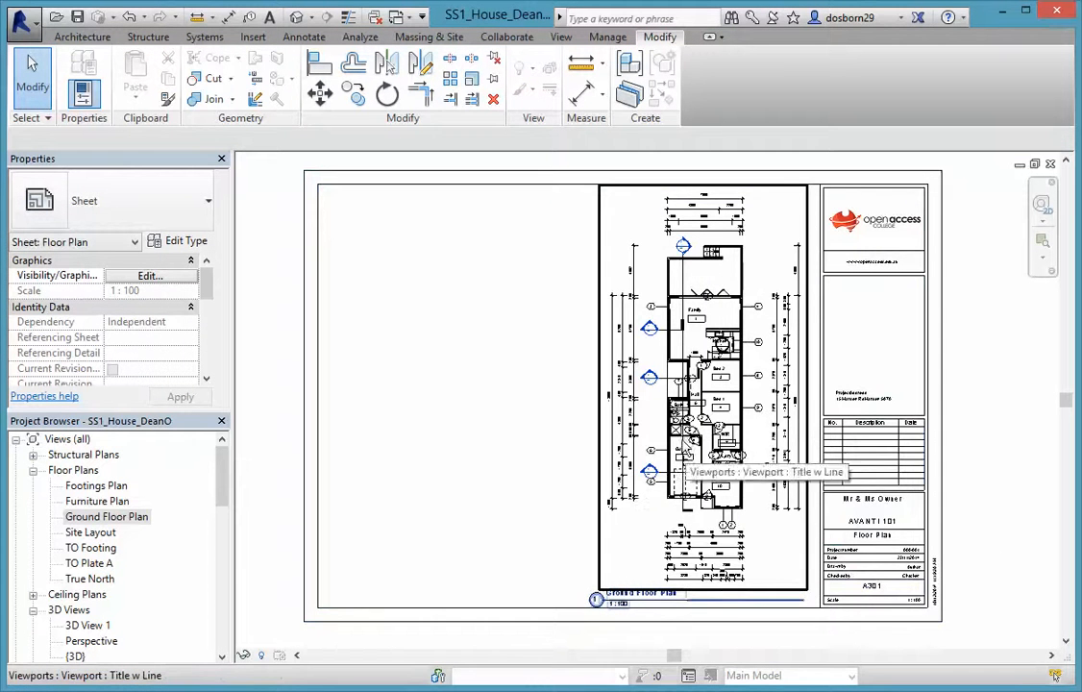
# Nudge the Ground Floor Plan viewport slightly upward
pyautogui.click(604, 548)
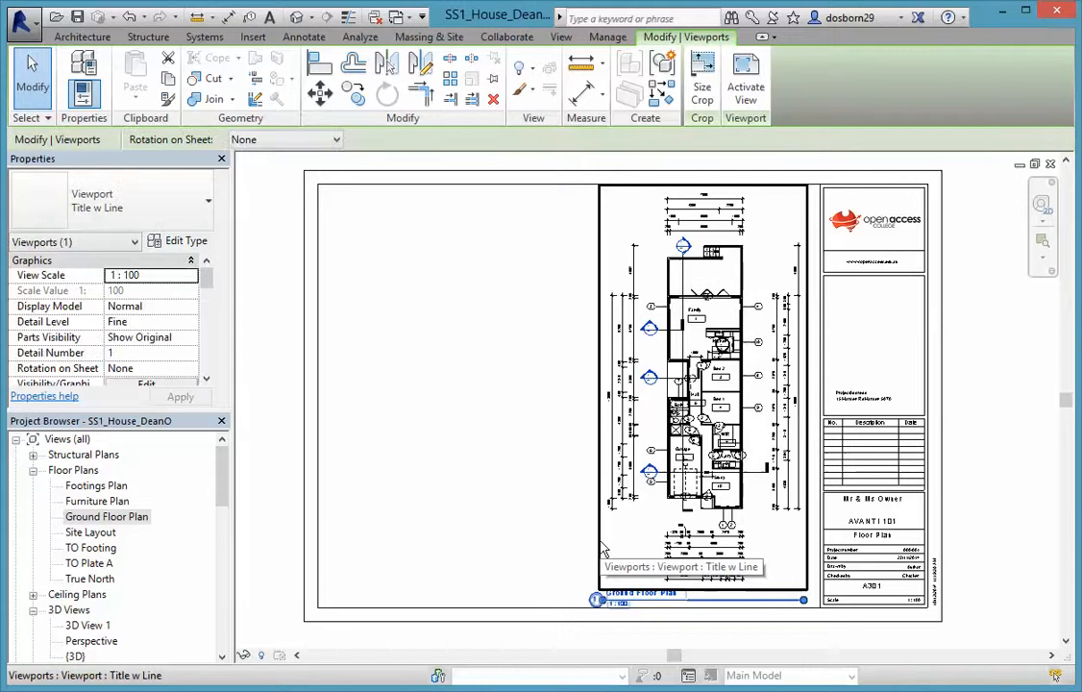
pyautogui.press('Up')
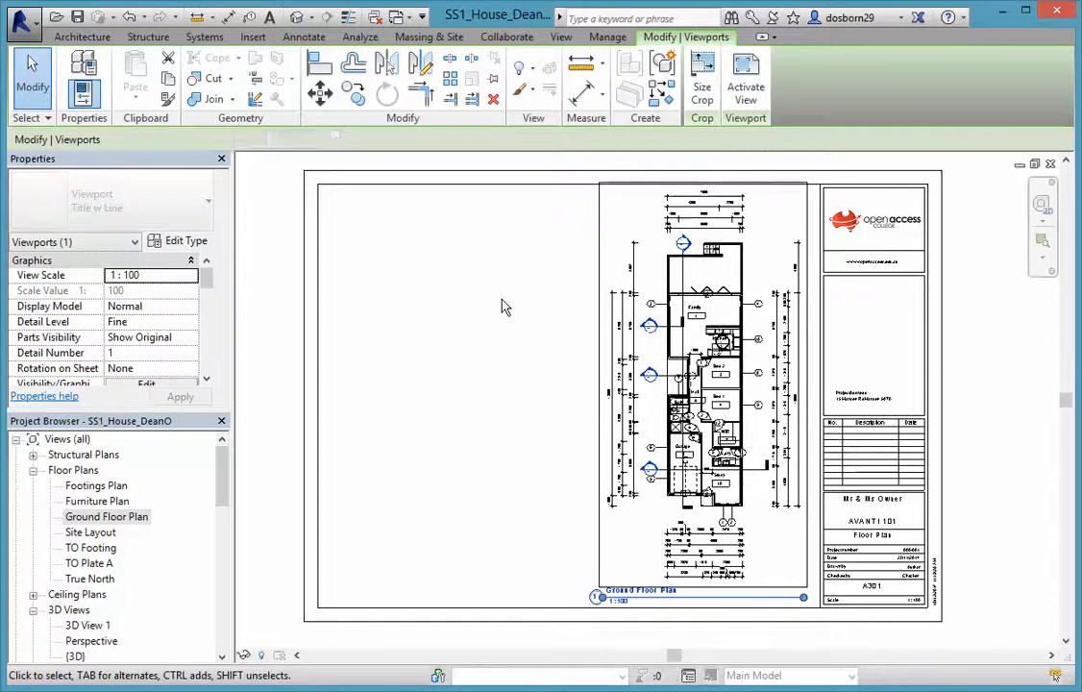
pyautogui.click(1037, 398)
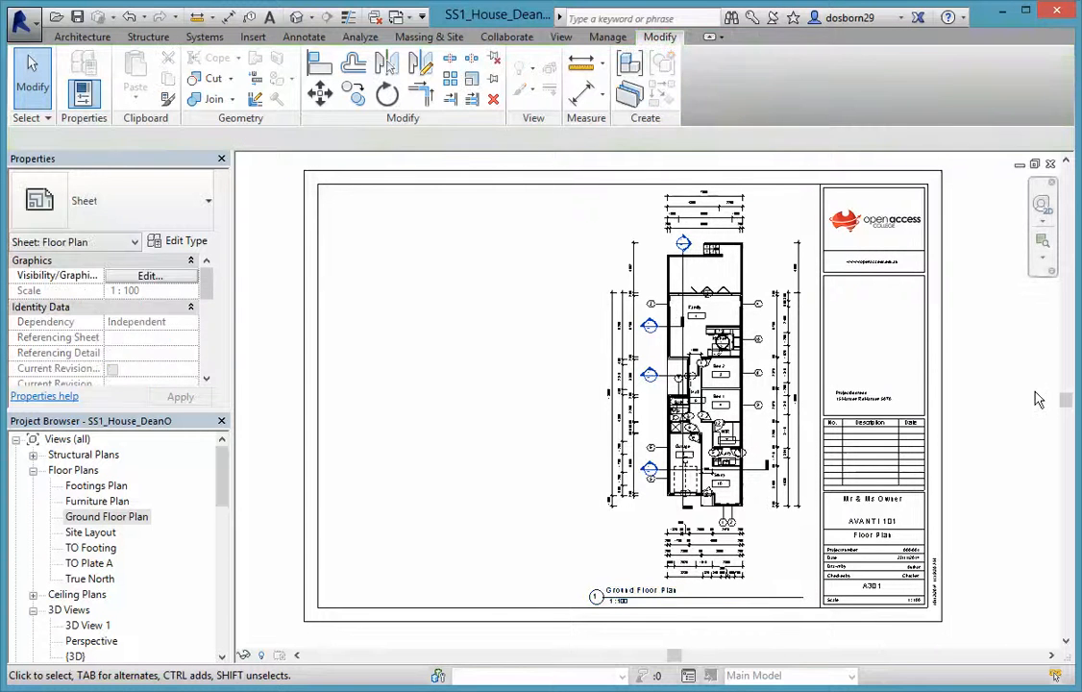
# Add the 1:100 Furniture Plan left of the Ground Floor Plan and shift the Ground Floor Plan slightly left
pyautogui.click(90, 502)
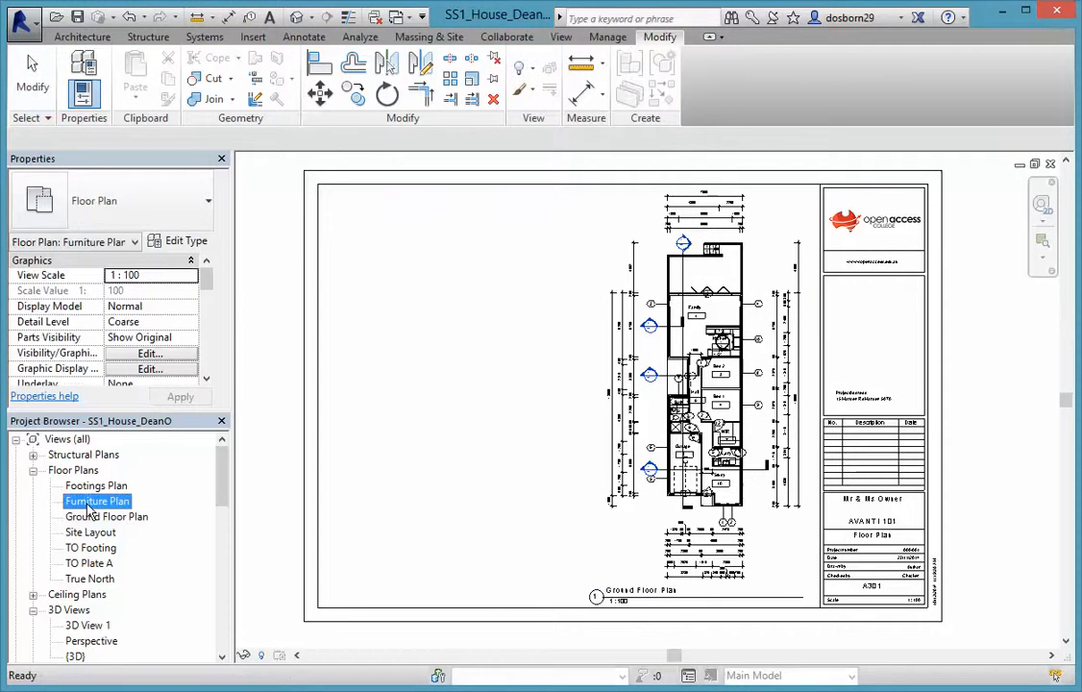
pyautogui.moveTo(497, 377); pyautogui.dragTo(483, 374)
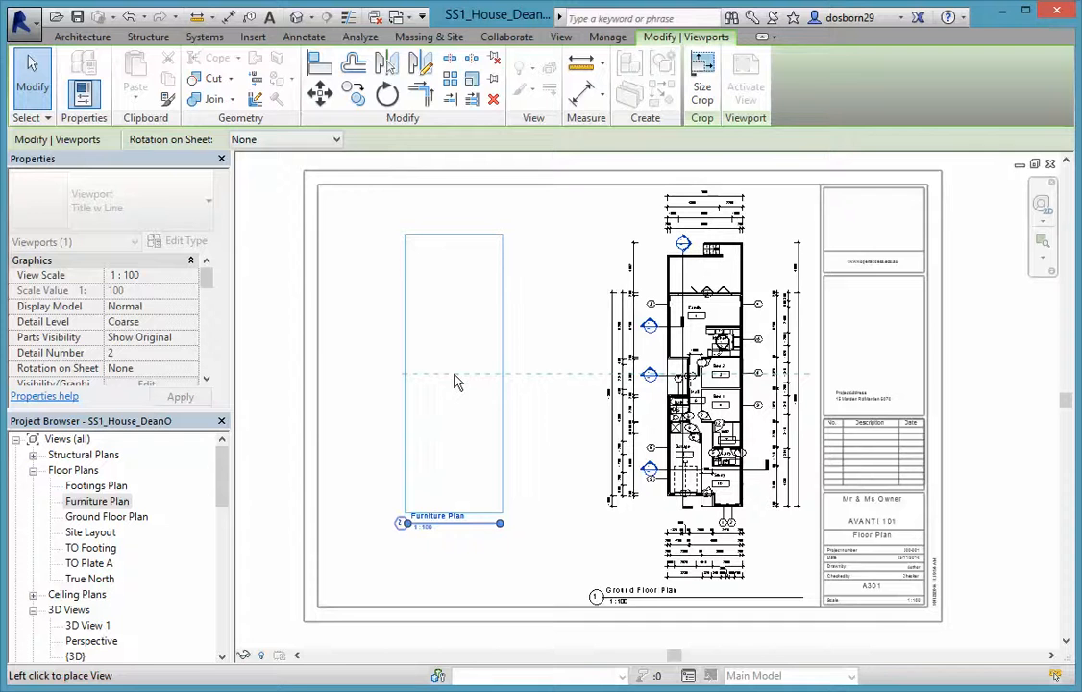
pyautogui.click(457, 381)
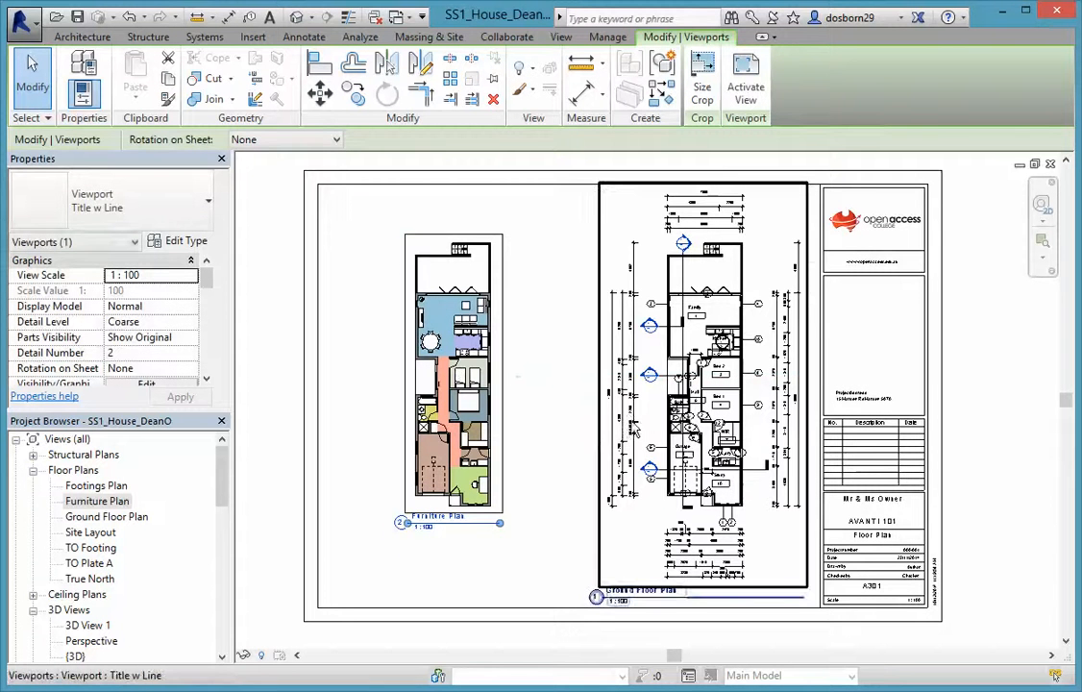
pyautogui.click(602, 423)
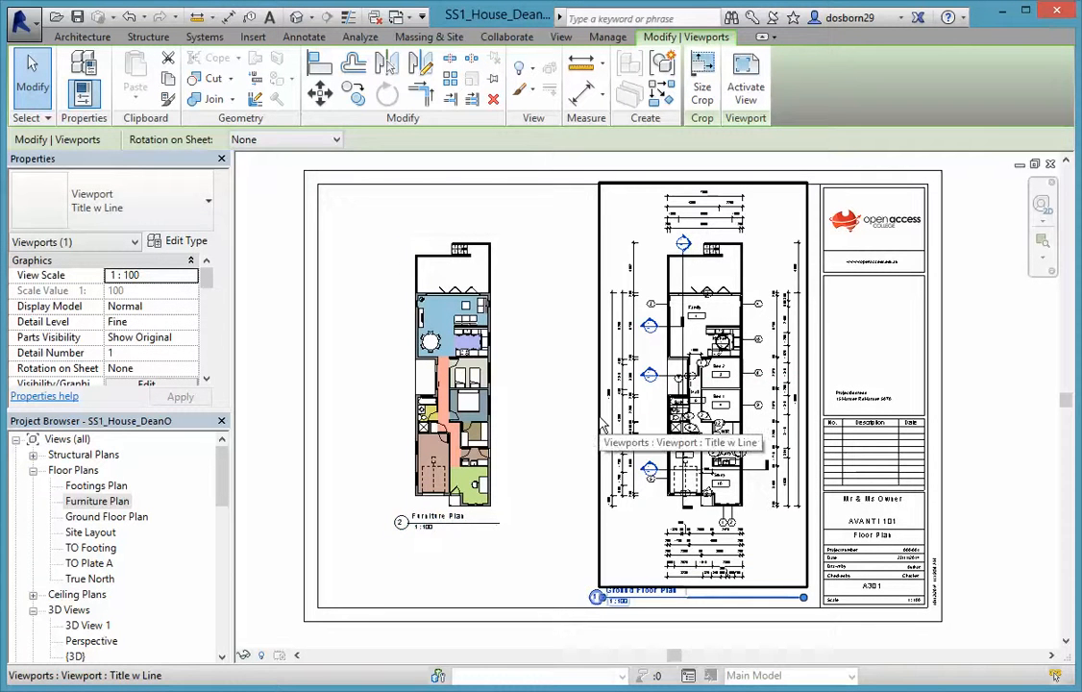
pyautogui.moveTo(600, 422); pyautogui.dragTo(580, 416)
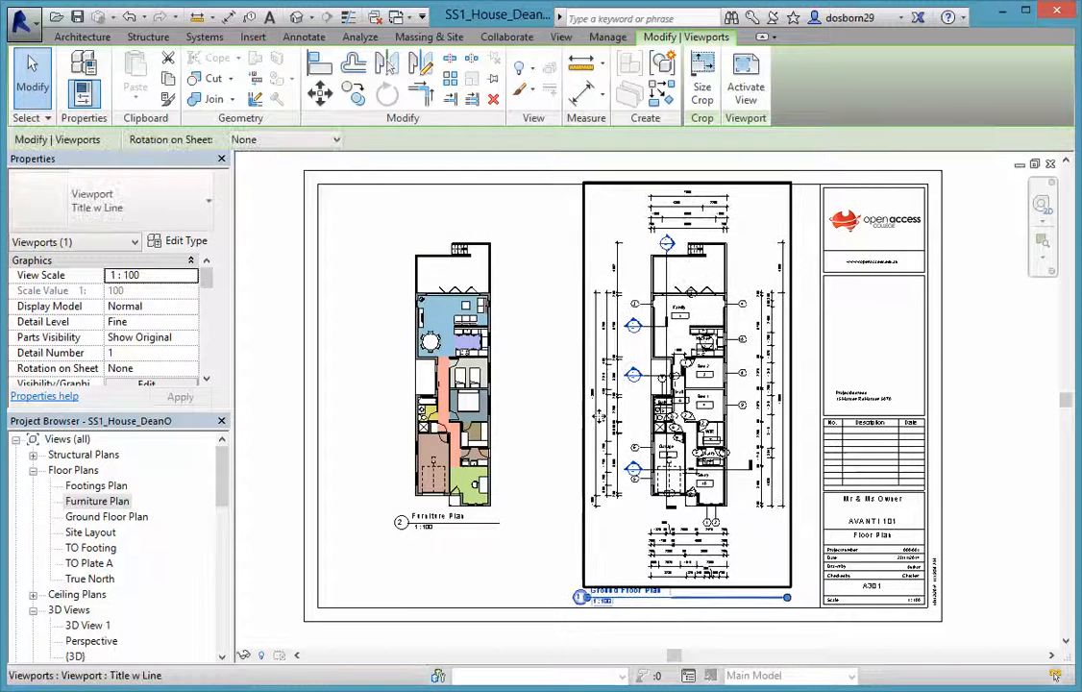
pyautogui.click(282, 452)
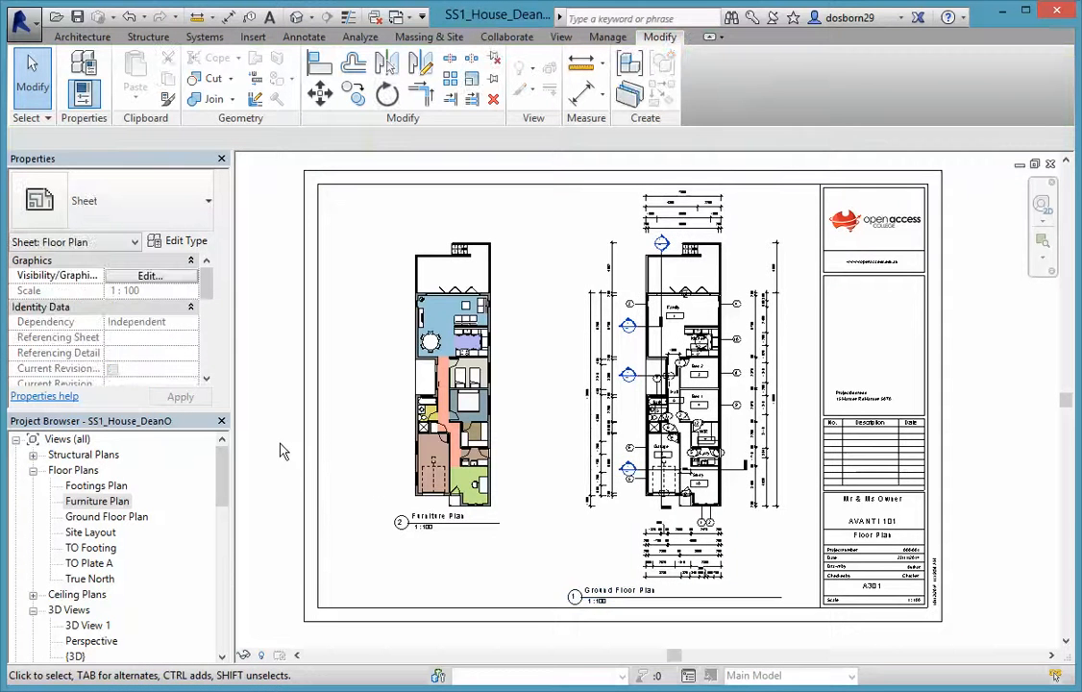
# Open the empty A401 - Nth & Sth Elevations sheet
pyautogui.scroll(-3, 282, 452)
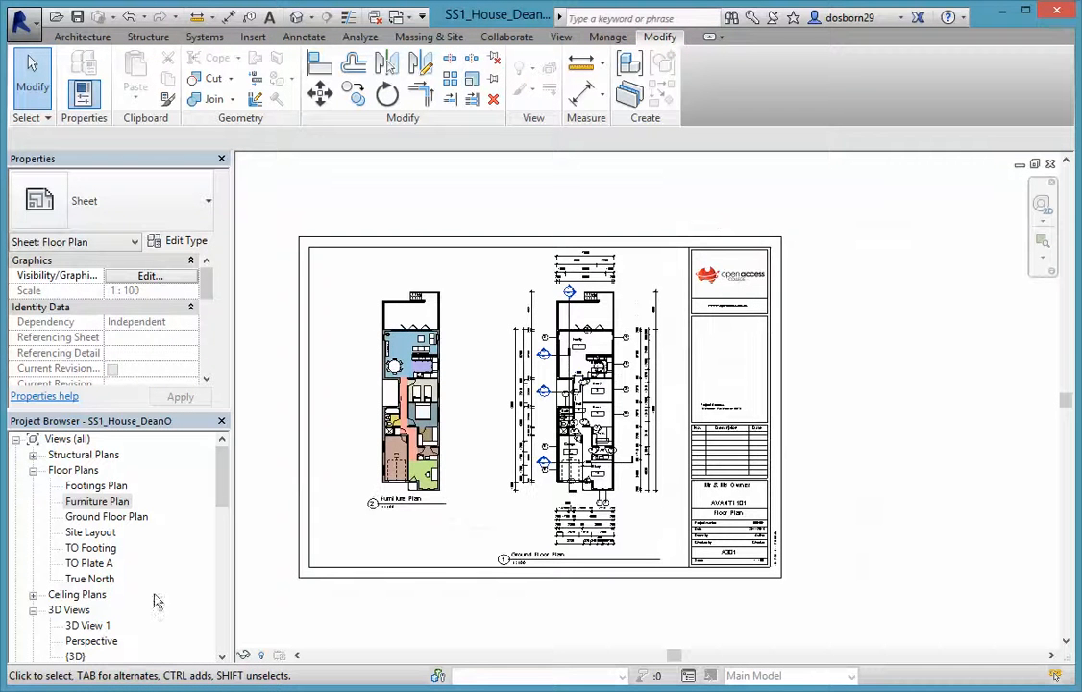
pyautogui.moveTo(218, 501); pyautogui.dragTo(167, 557)
pyautogui.scroll(-2, 222, 539)
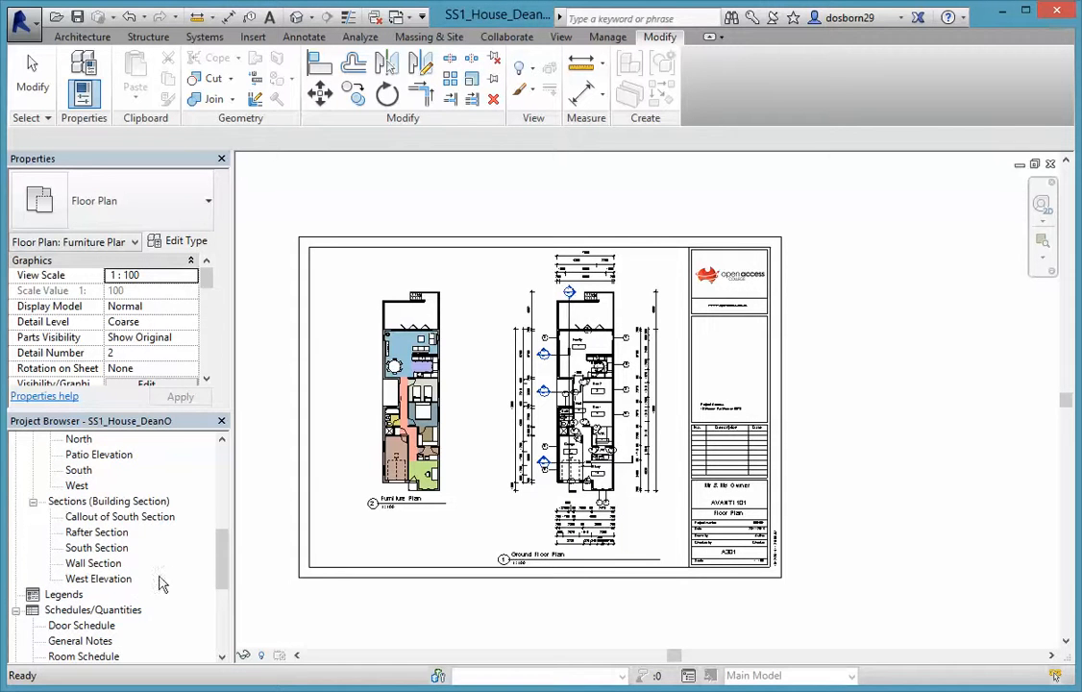
pyautogui.moveTo(218, 569); pyautogui.dragTo(223, 629)
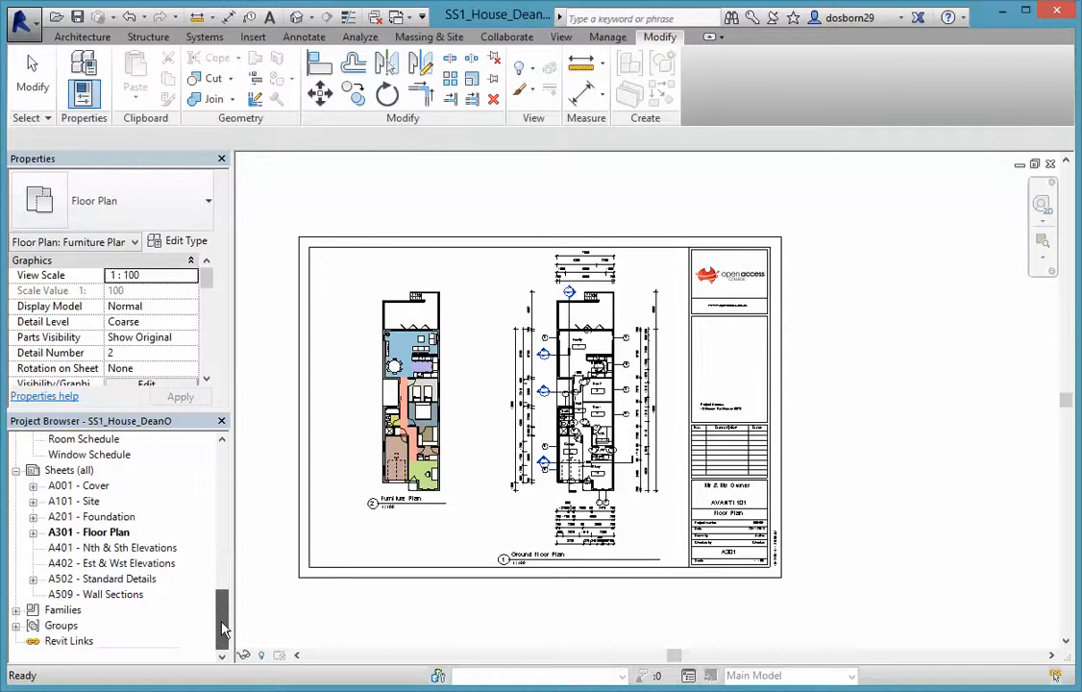
pyautogui.doubleClick(95, 548)
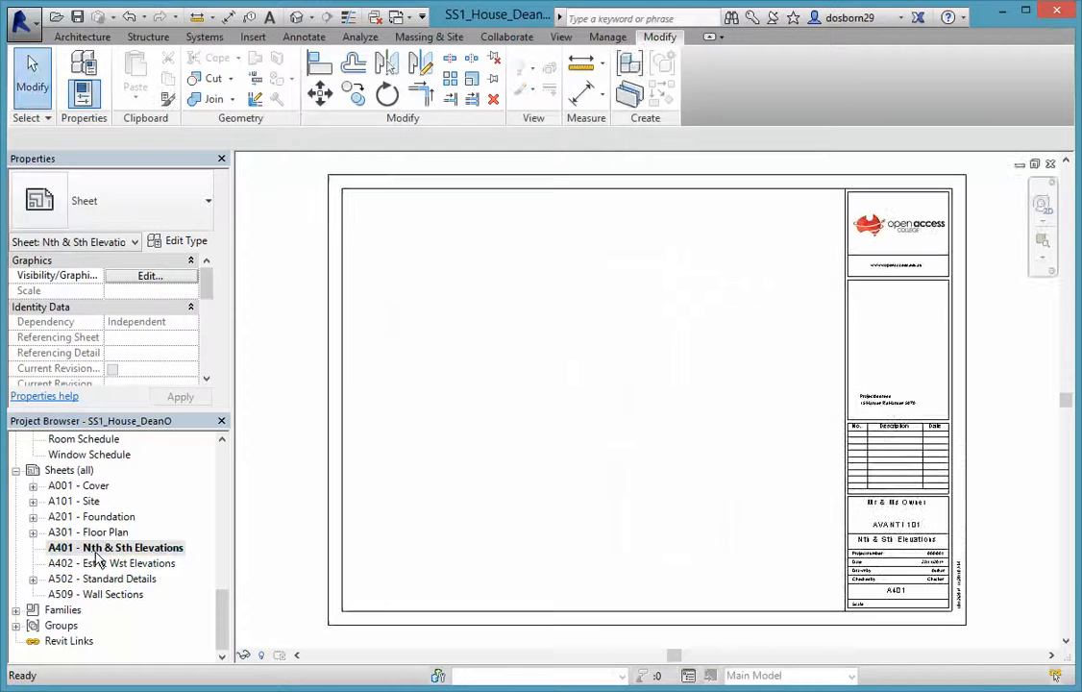
# Place the North elevation at the upper left of sheet A401
pyautogui.moveTo(220, 635); pyautogui.dragTo(222, 531)
pyautogui.click(79, 595)
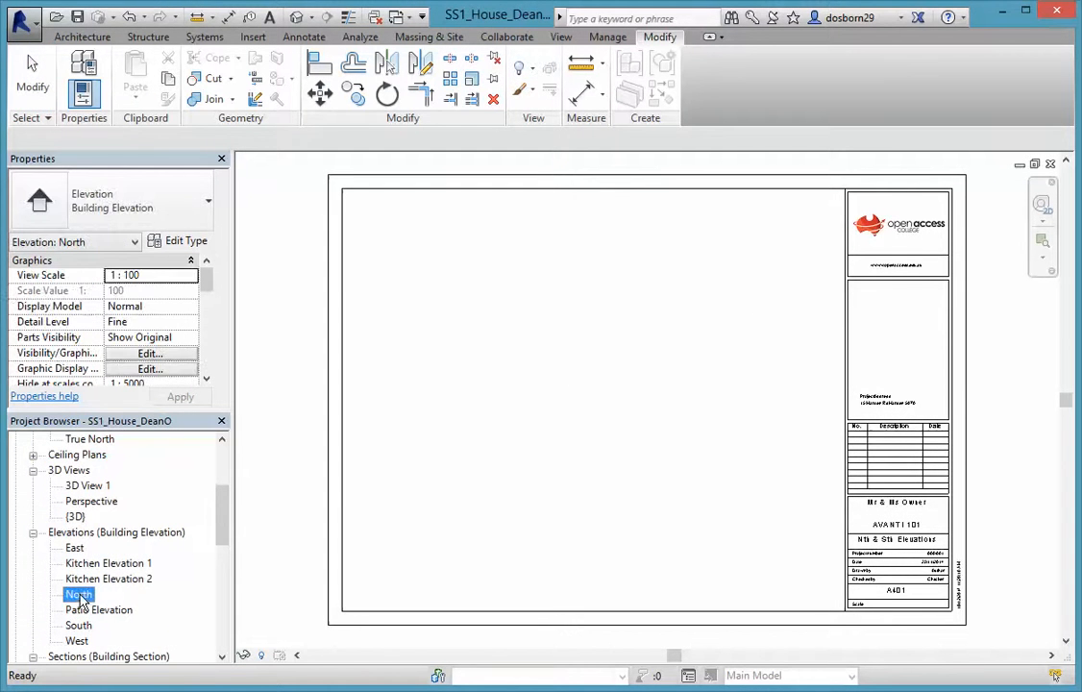
pyautogui.moveTo(81, 599); pyautogui.dragTo(484, 351)
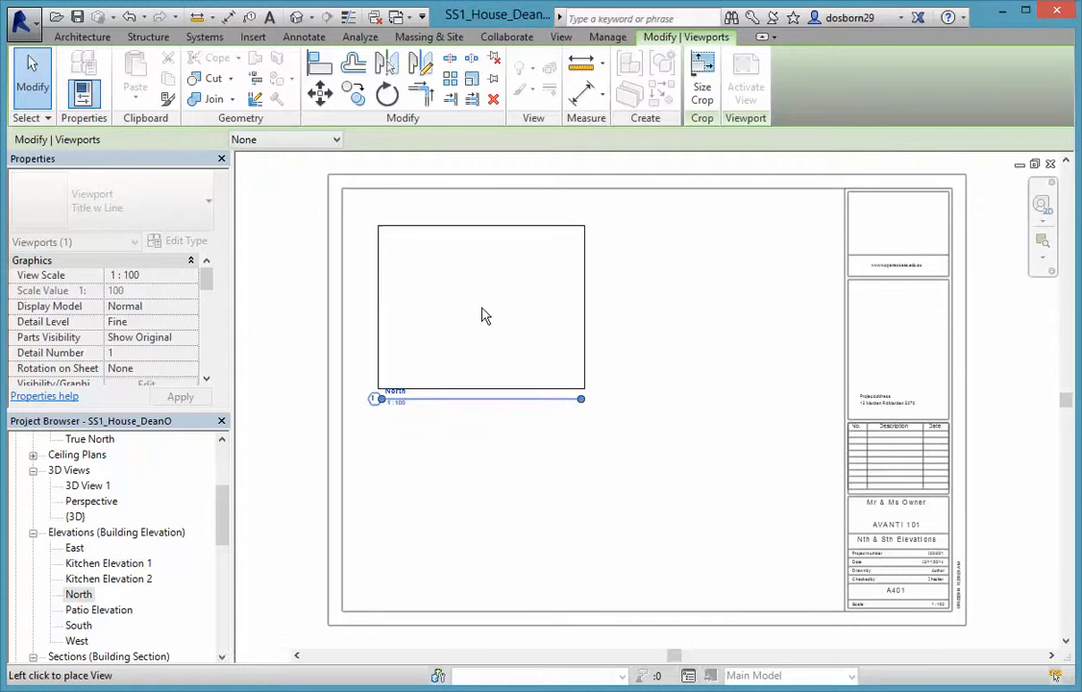
pyautogui.click(483, 315)
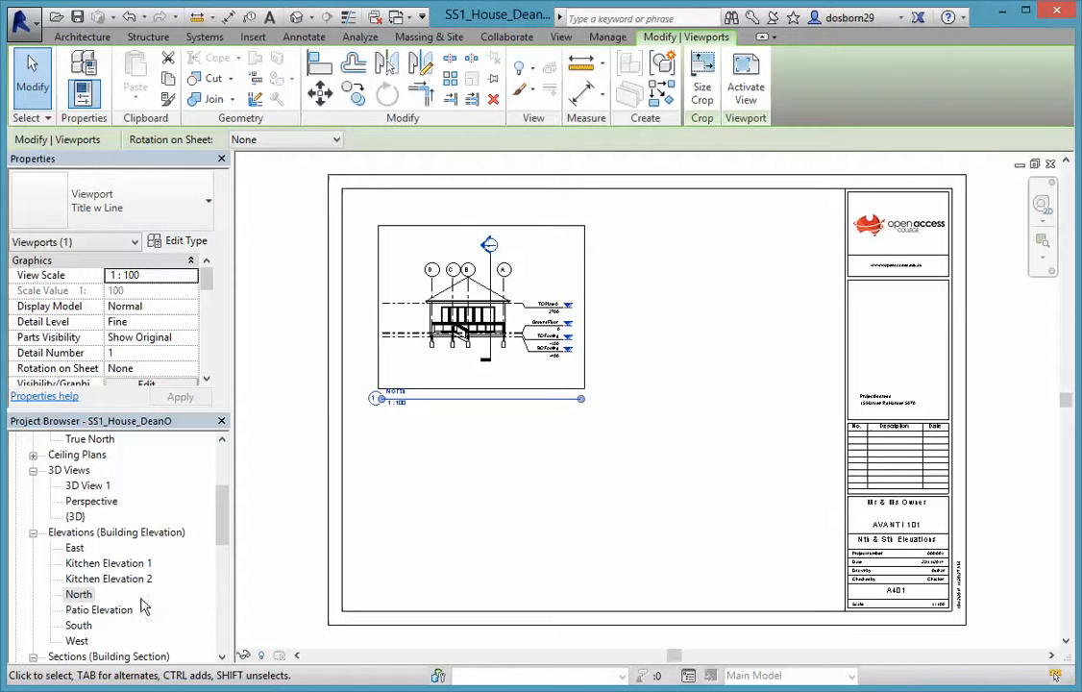
# Place the South elevation below and to the right of the North elevation
pyautogui.click(80, 630)
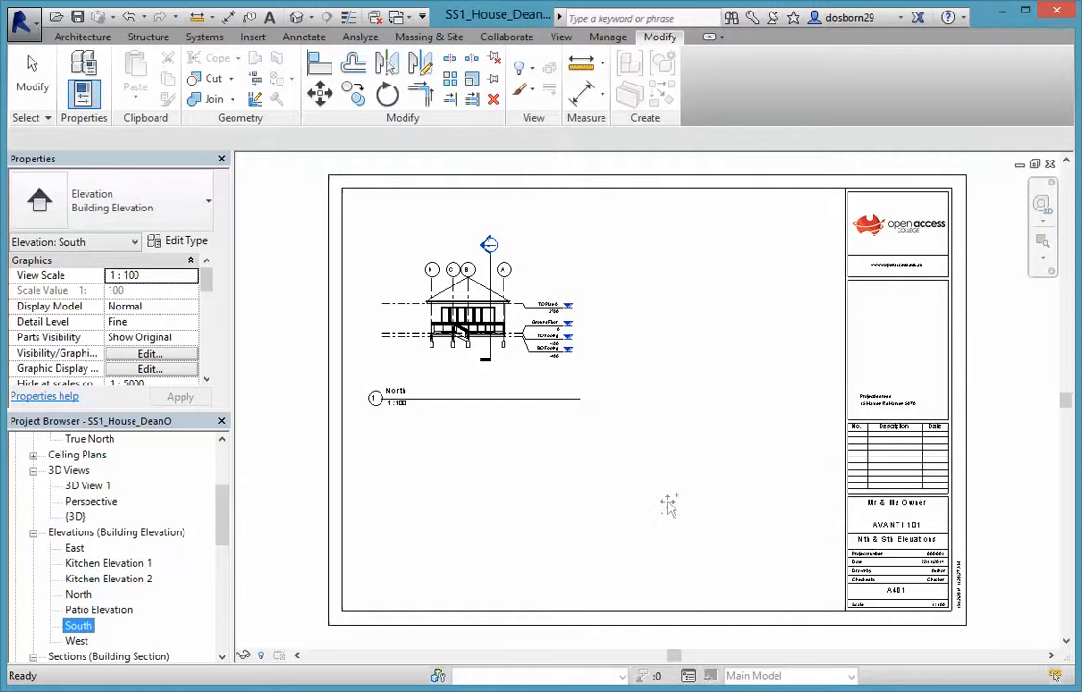
pyautogui.moveTo(668, 504); pyautogui.dragTo(661, 498)
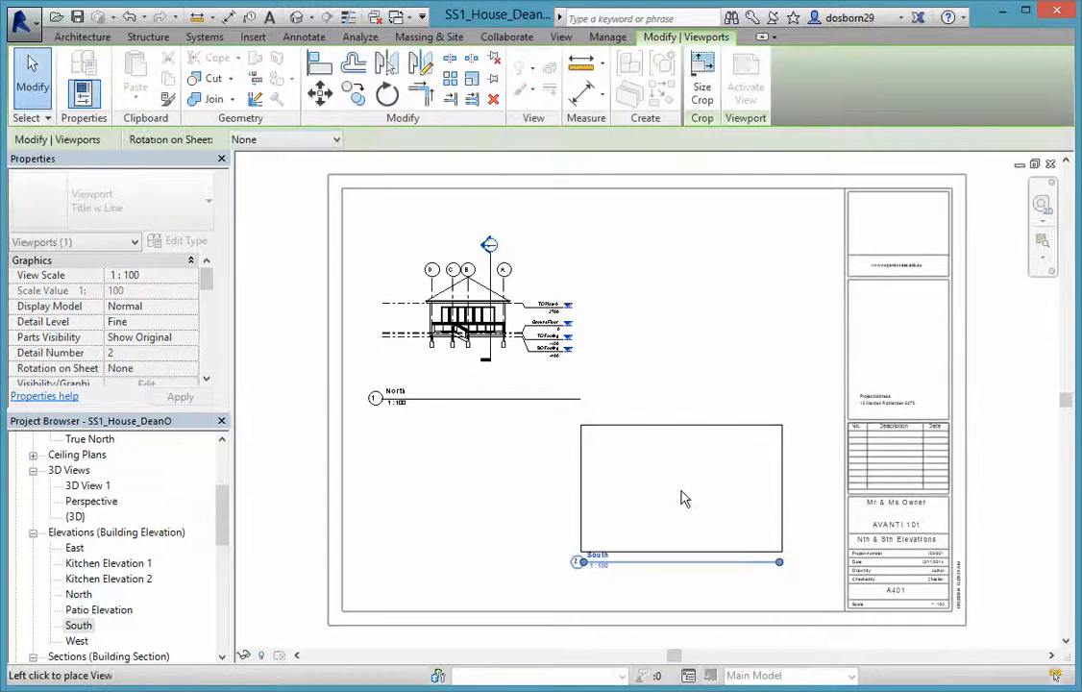
pyautogui.click(689, 503)
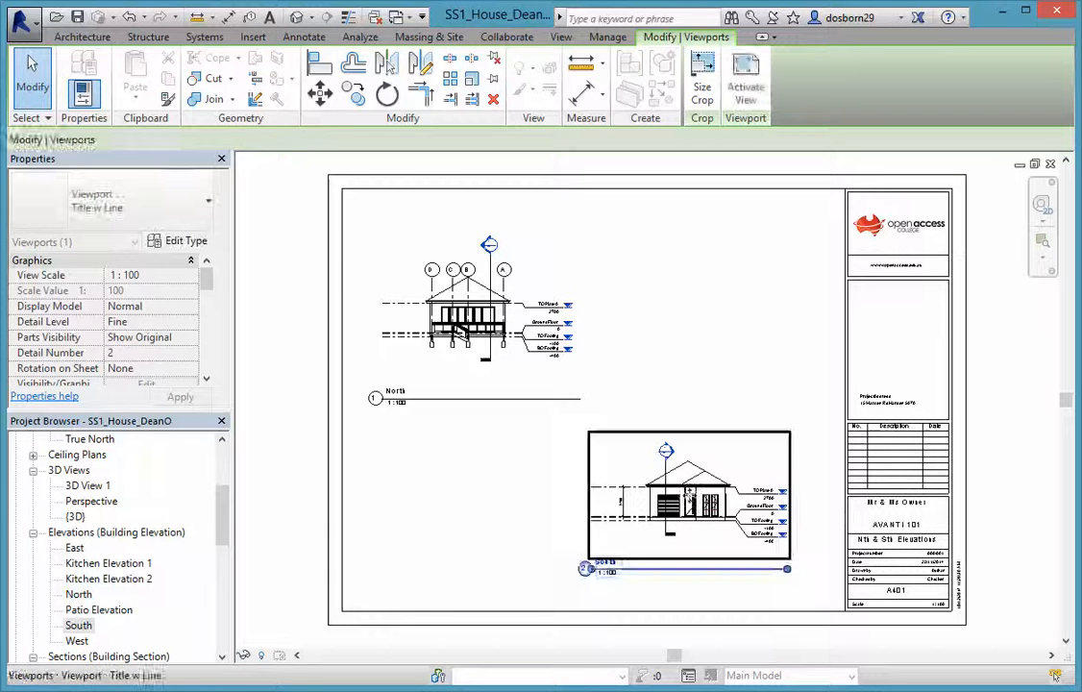
pyautogui.click(481, 550)
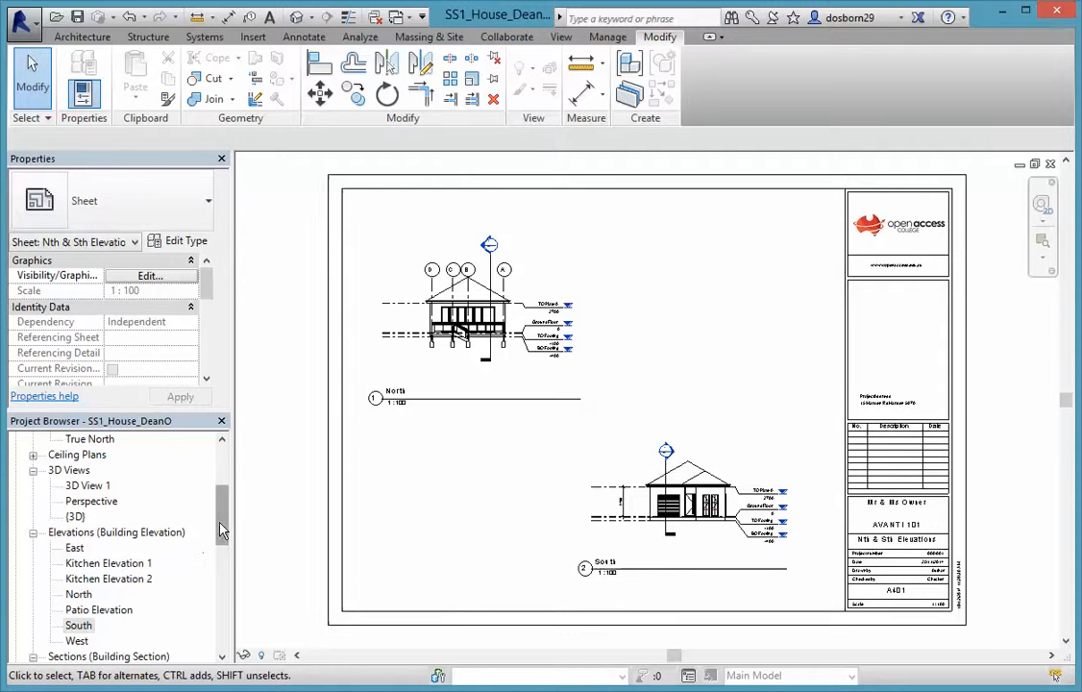
pyautogui.moveTo(221, 529)
pyautogui.mouseDown()
pyautogui.moveTo(221, 560)
pyautogui.moveTo(223, 541)
pyautogui.mouseUp()
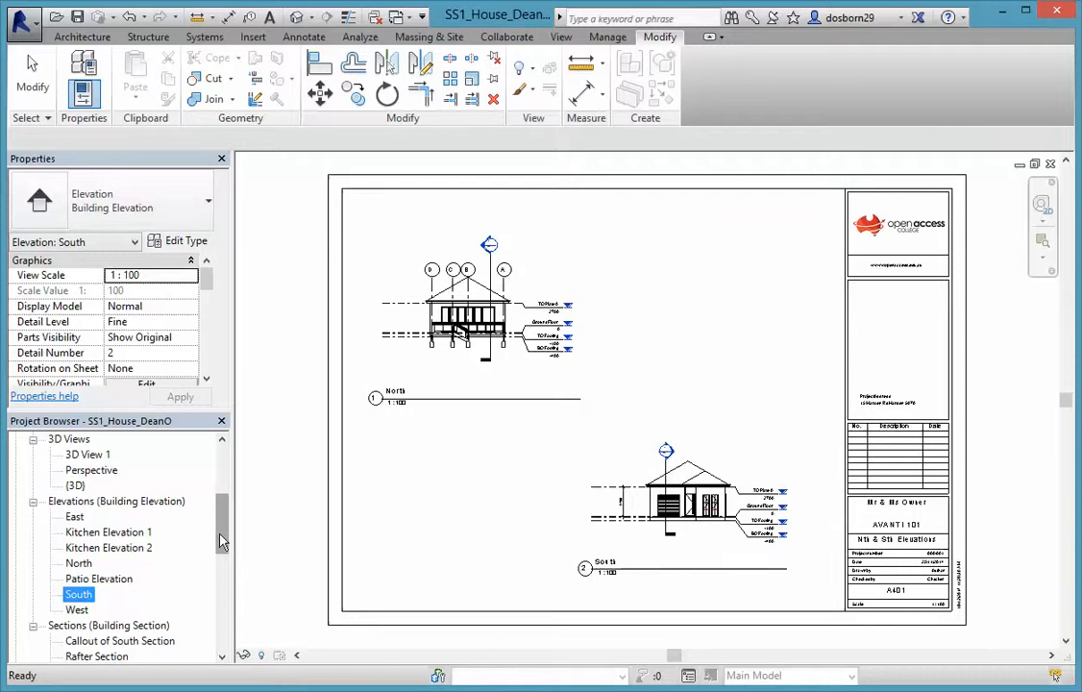
pyautogui.moveTo(228, 541); pyautogui.dragTo(229, 562)
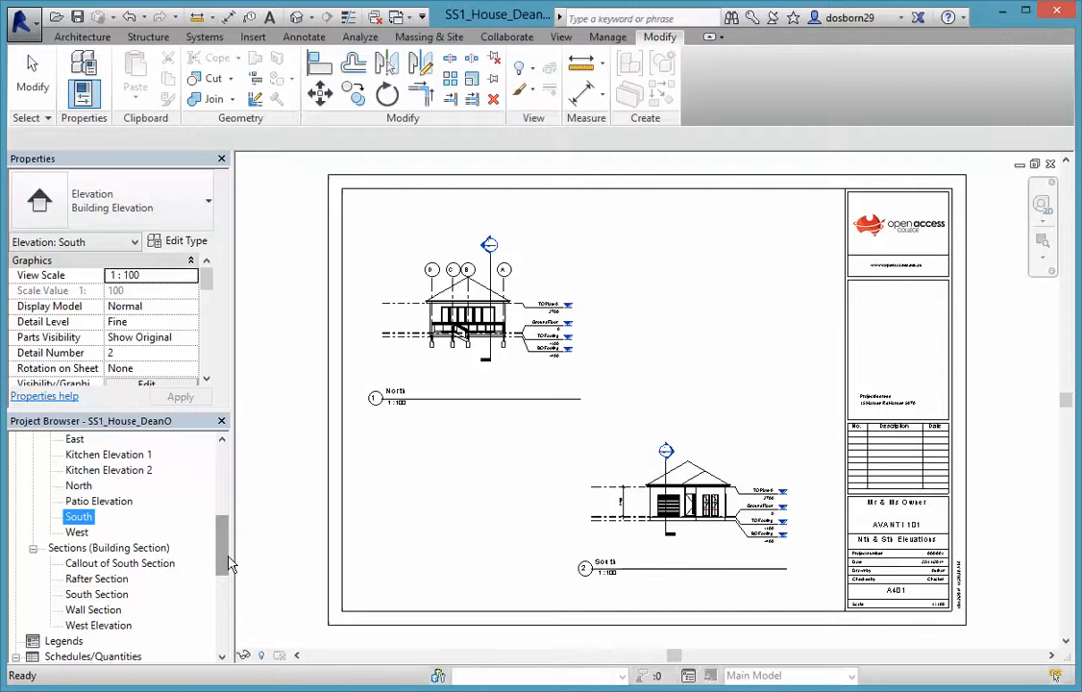
pyautogui.moveTo(223, 564); pyautogui.dragTo(223, 631)
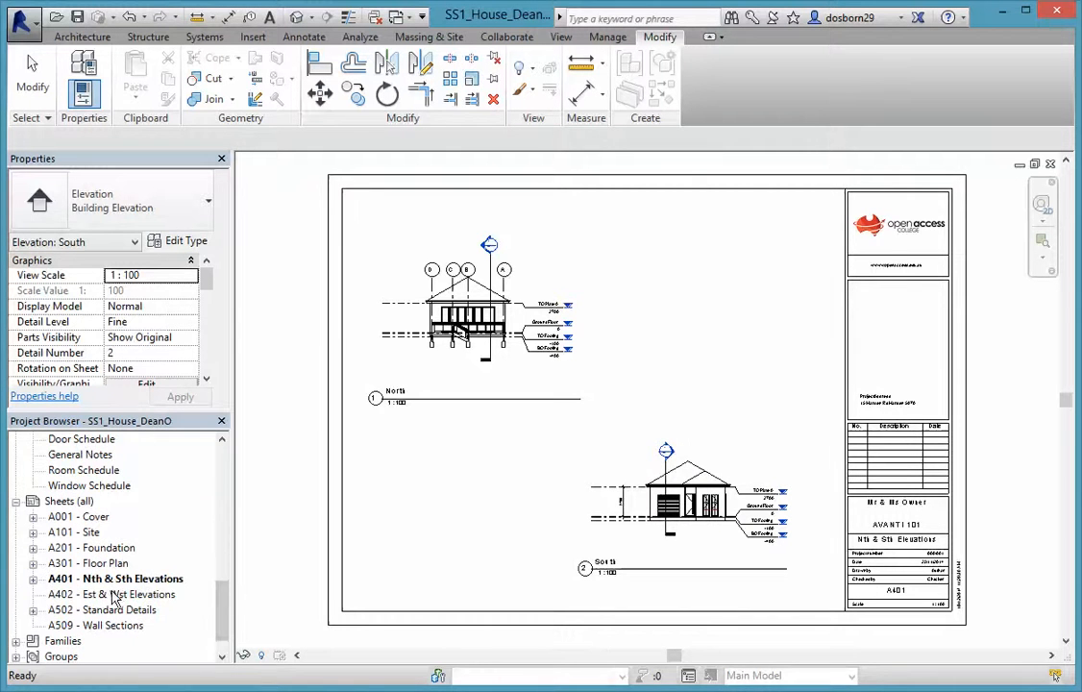
# Open sheet A402 Est & Wst Elevations and place the East elevation near its top
pyautogui.doubleClick(137, 592)
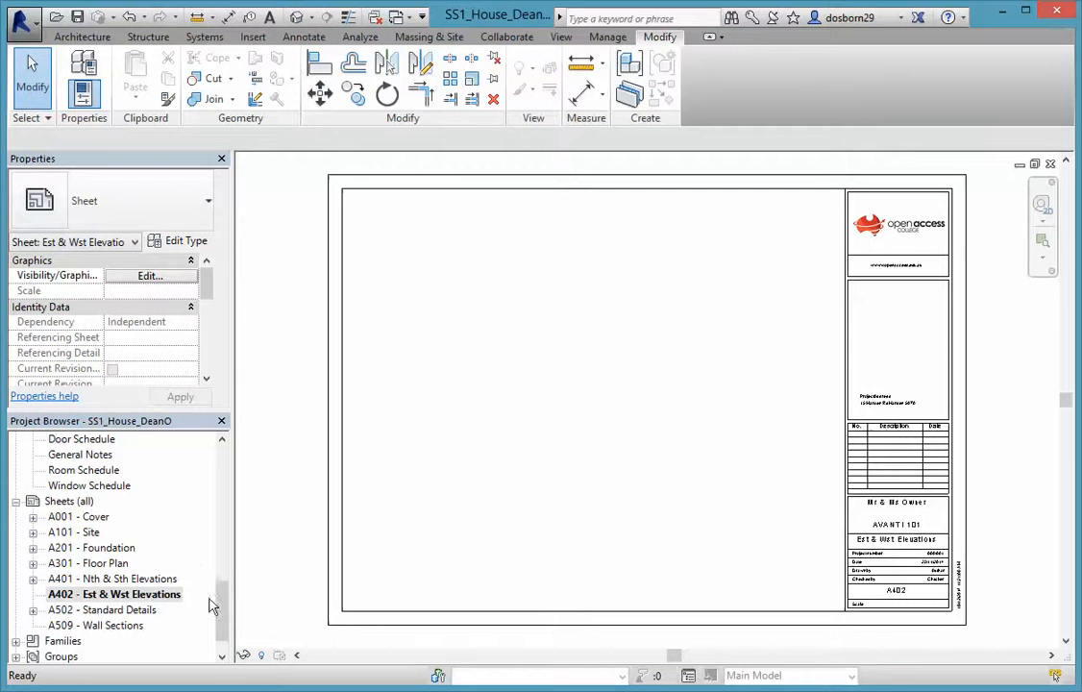
pyautogui.moveTo(223, 617); pyautogui.dragTo(223, 573)
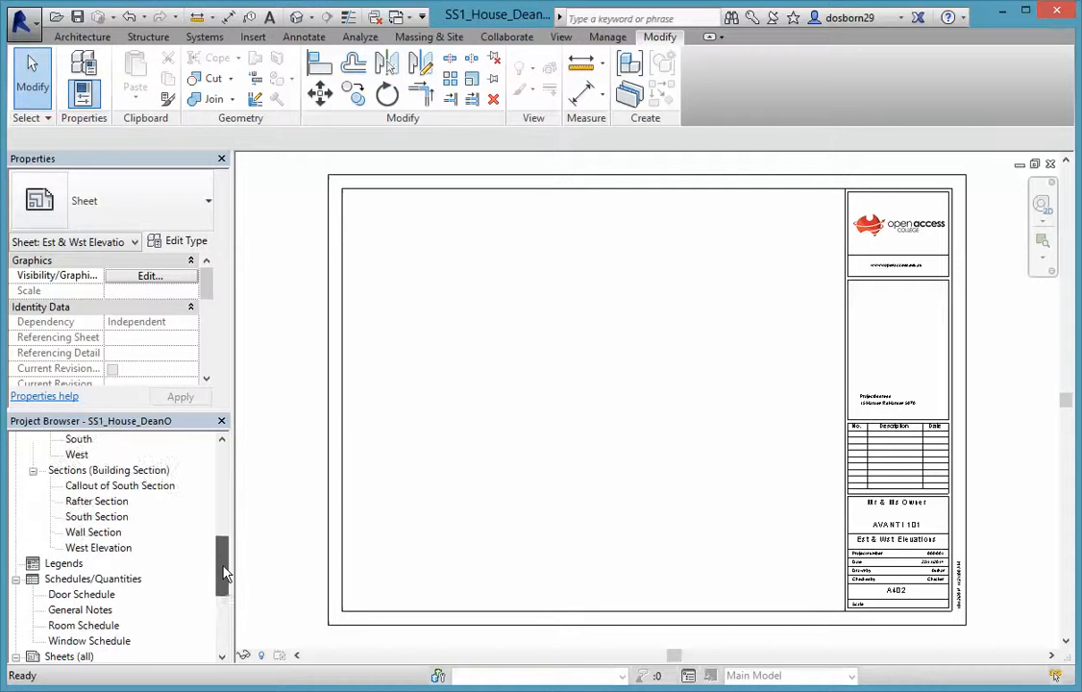
pyautogui.scroll(3, 125, 542)
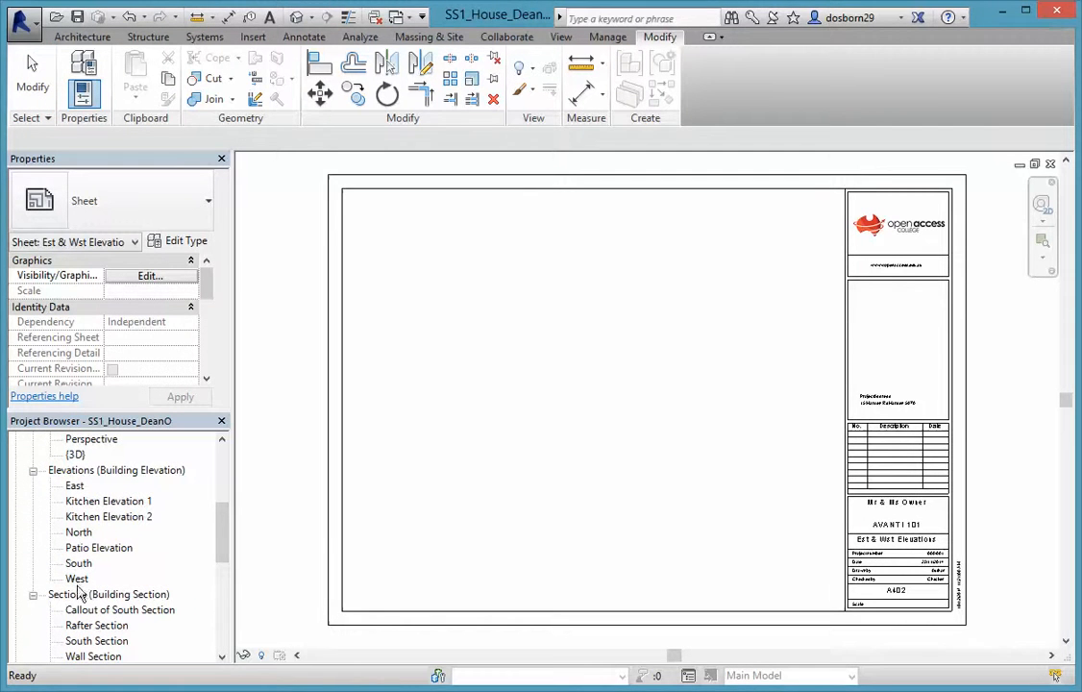
pyautogui.click(74, 487)
pyautogui.moveTo(245, 474); pyautogui.dragTo(524, 295)
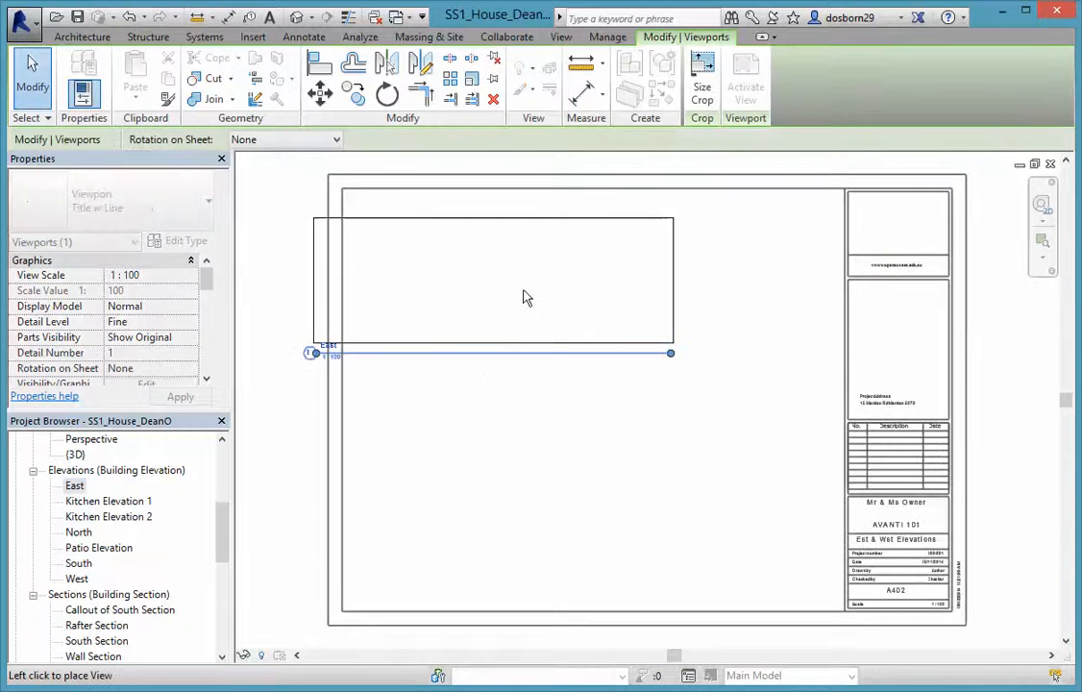
pyautogui.click(589, 293)
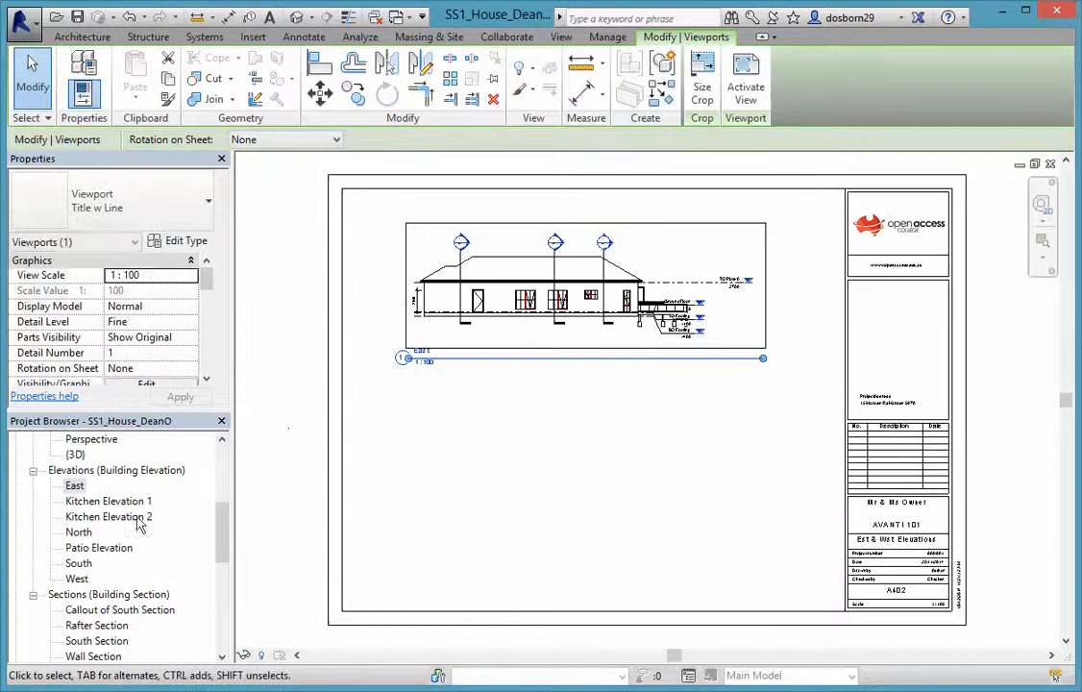
# Place the West elevation beneath the East elevation
pyautogui.click(76, 579)
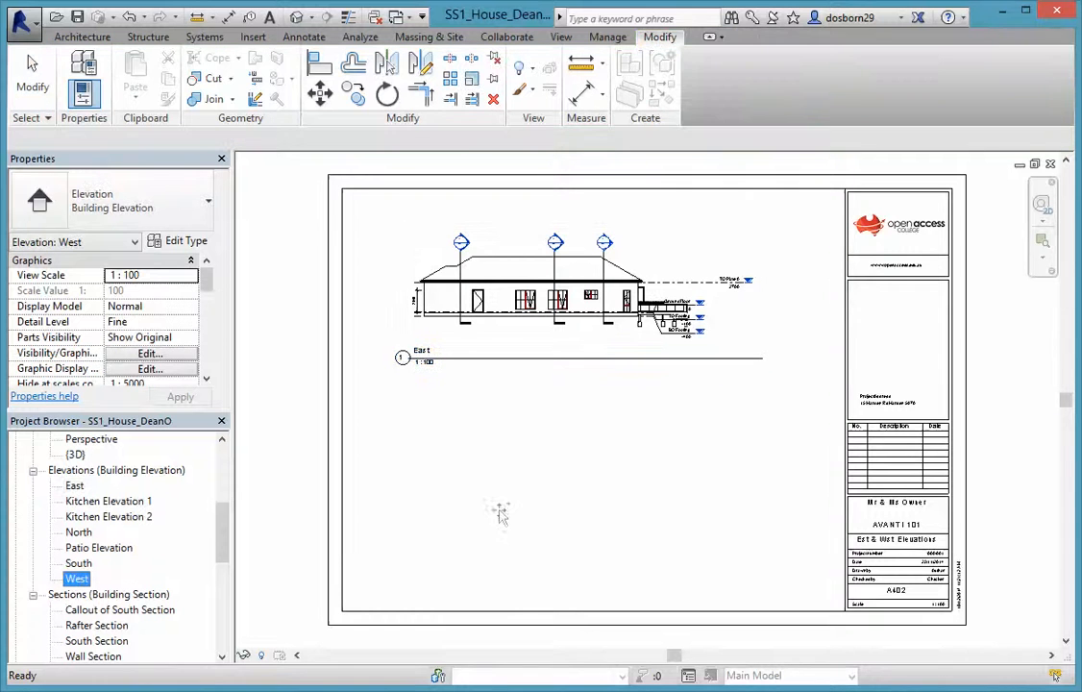
pyautogui.moveTo(497, 502); pyautogui.dragTo(517, 499)
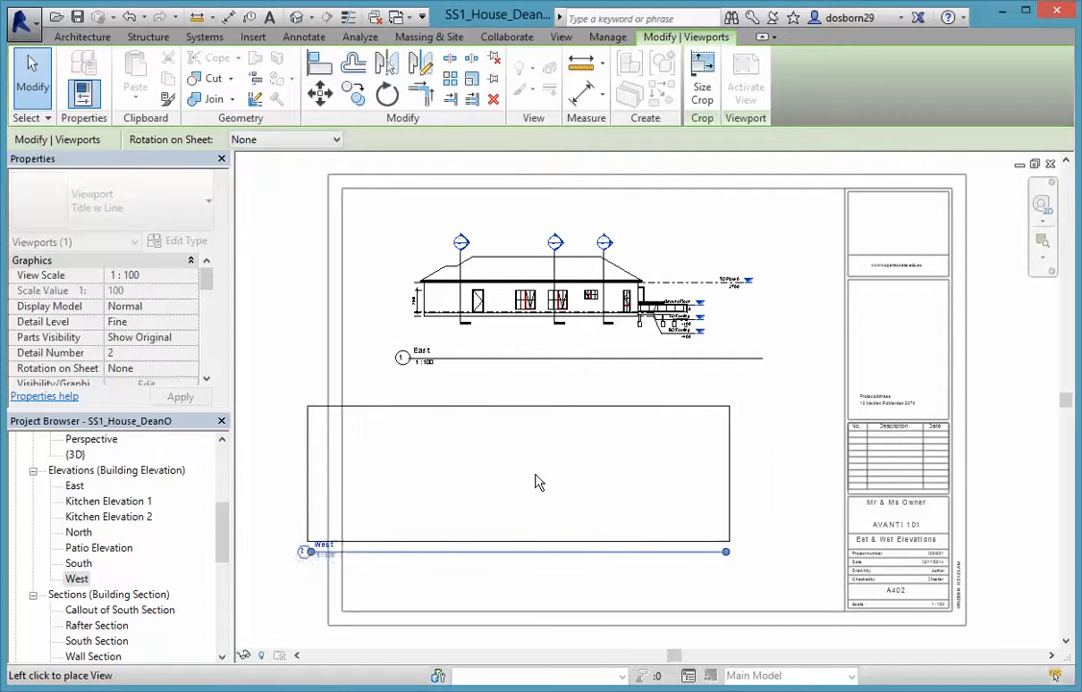
pyautogui.click(616, 487)
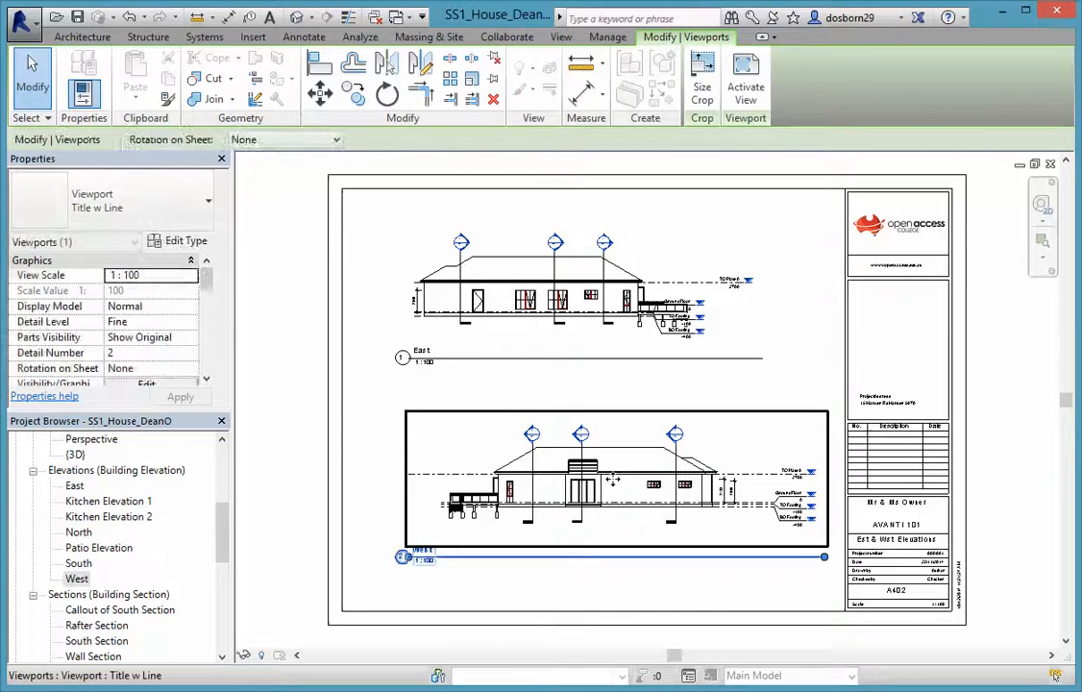
pyautogui.click(597, 607)
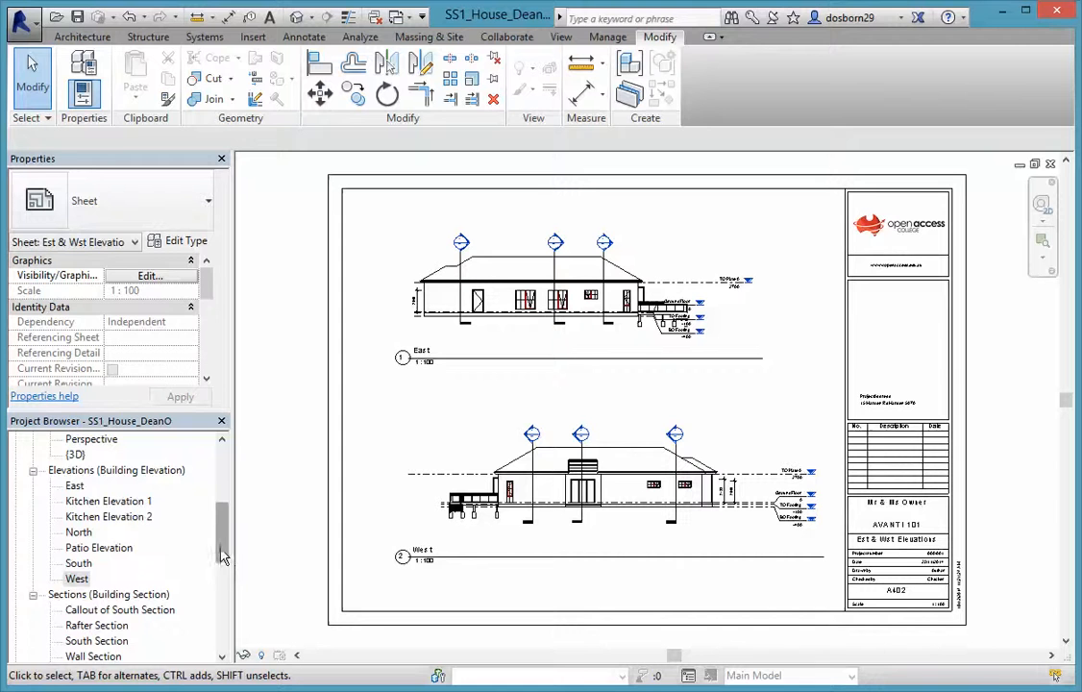
pyautogui.moveTo(222, 554); pyautogui.dragTo(222, 594)
pyautogui.click(93, 517)
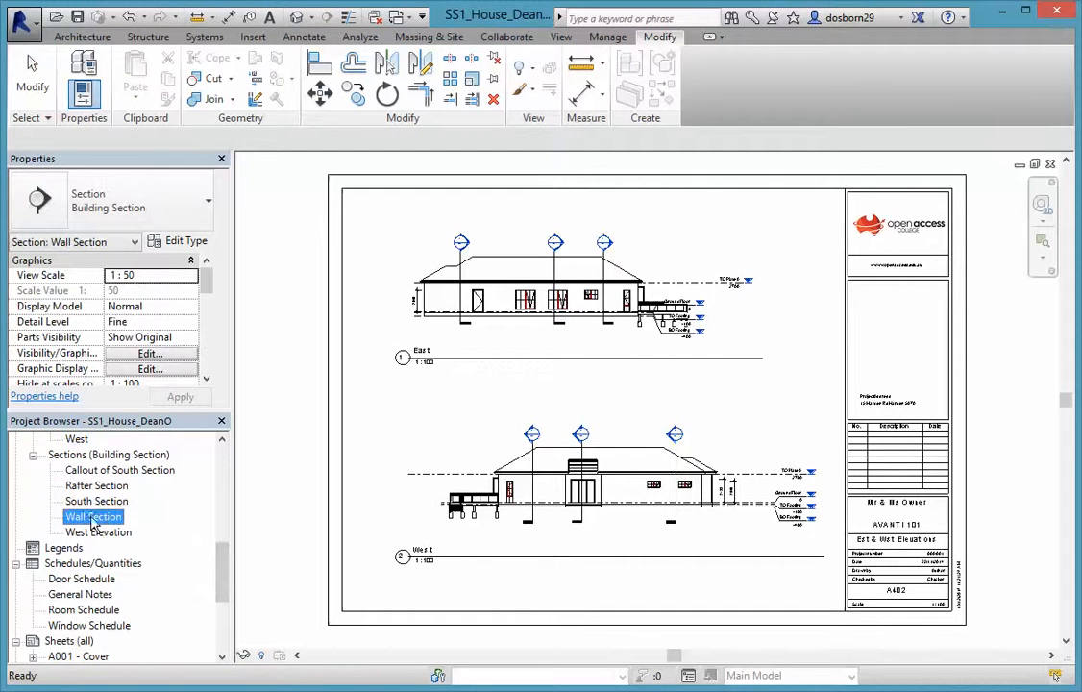
pyautogui.moveTo(222, 581); pyautogui.dragTo(224, 628)
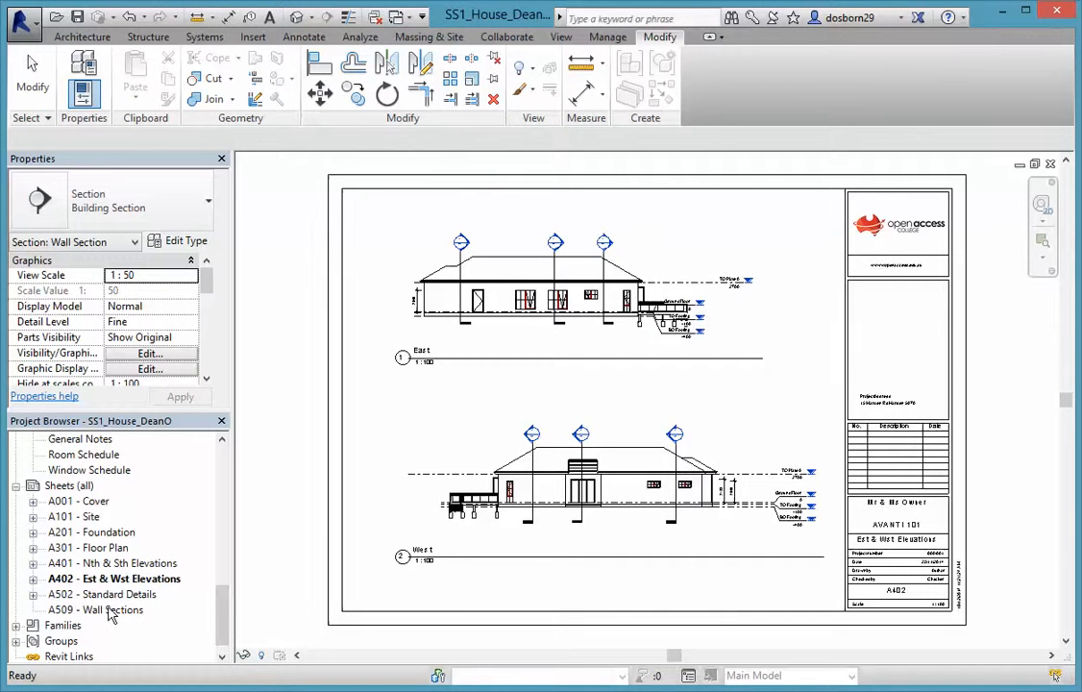
# Open sheet A509 Wall Sections and place the Rafter Section at its upper left
pyautogui.doubleClick(106, 610)
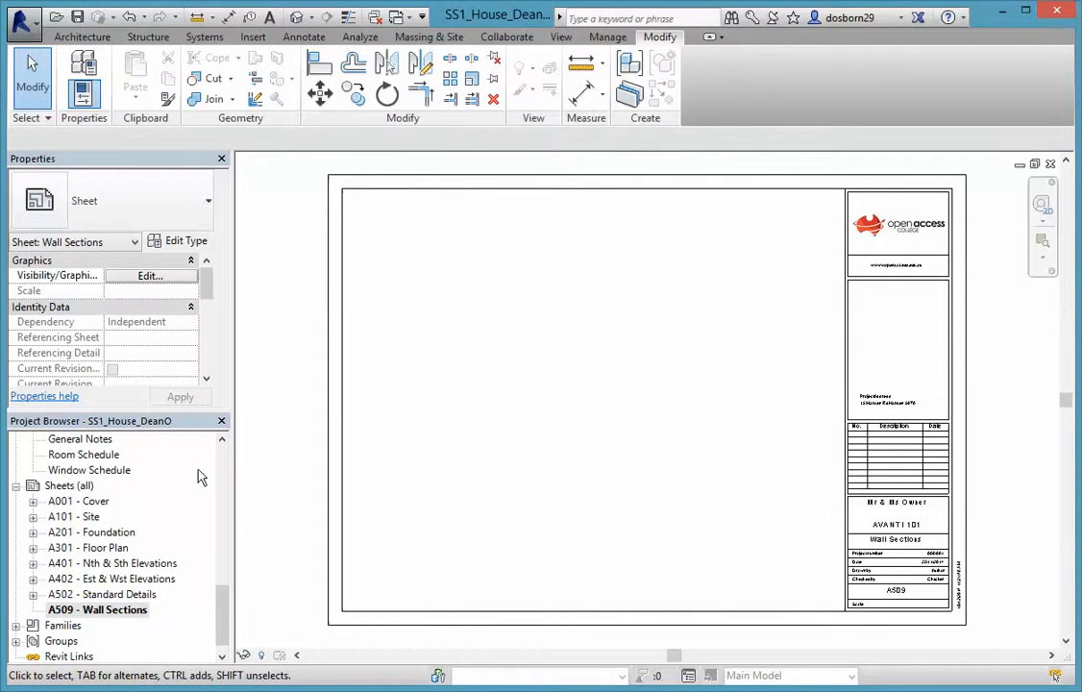
pyautogui.scroll(6, 224, 444)
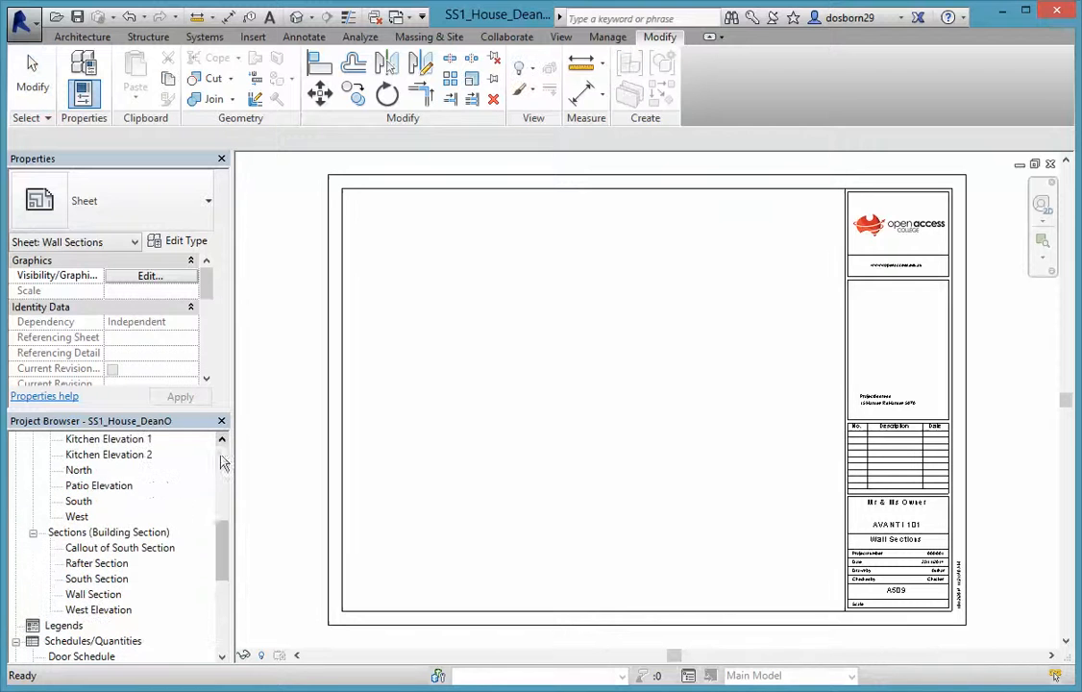
pyautogui.click(92, 564)
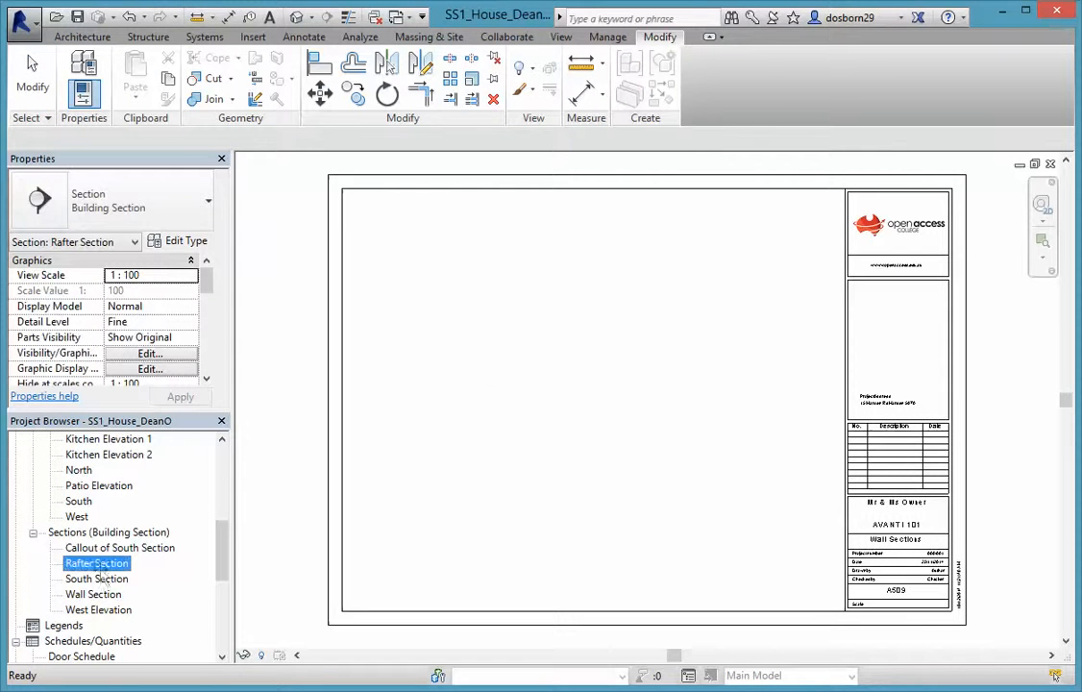
pyautogui.moveTo(438, 278); pyautogui.dragTo(434, 273)
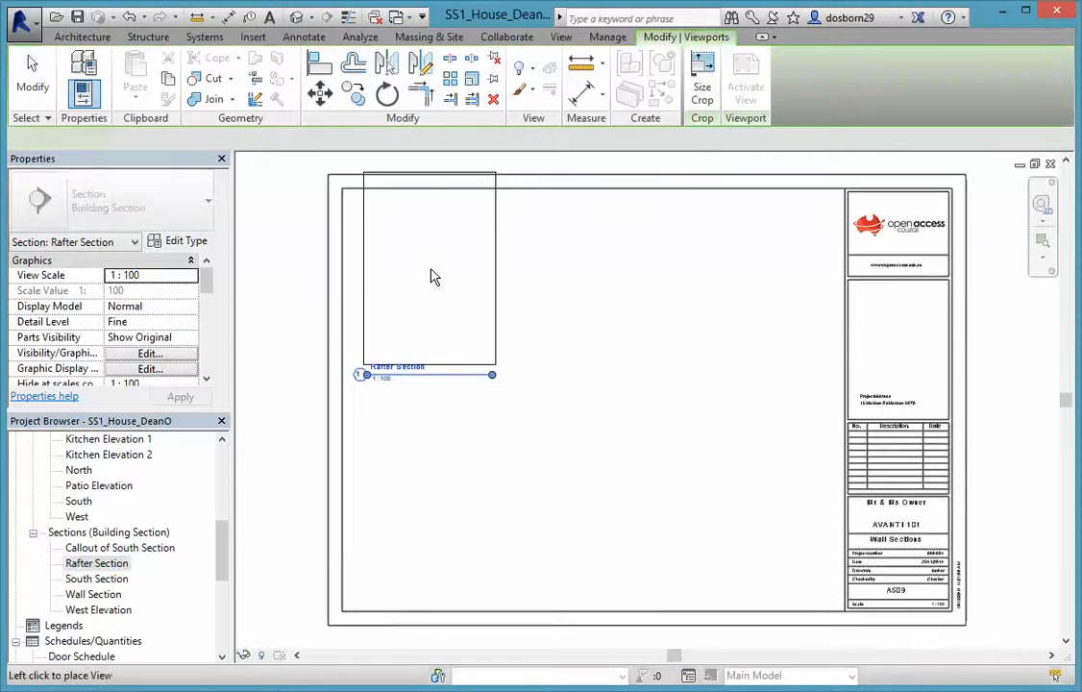
pyautogui.click(443, 317)
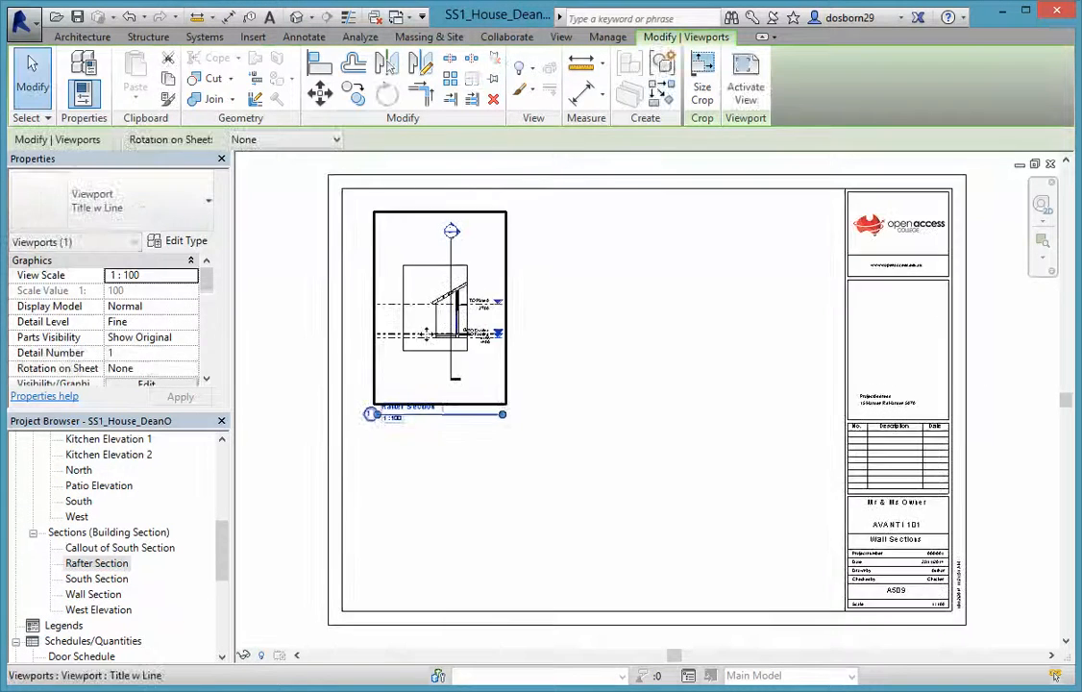
# Place the South Section beside the Rafter Section and the Wall Section below it
pyautogui.click(92, 584)
pyautogui.moveTo(90, 586); pyautogui.dragTo(598, 429)
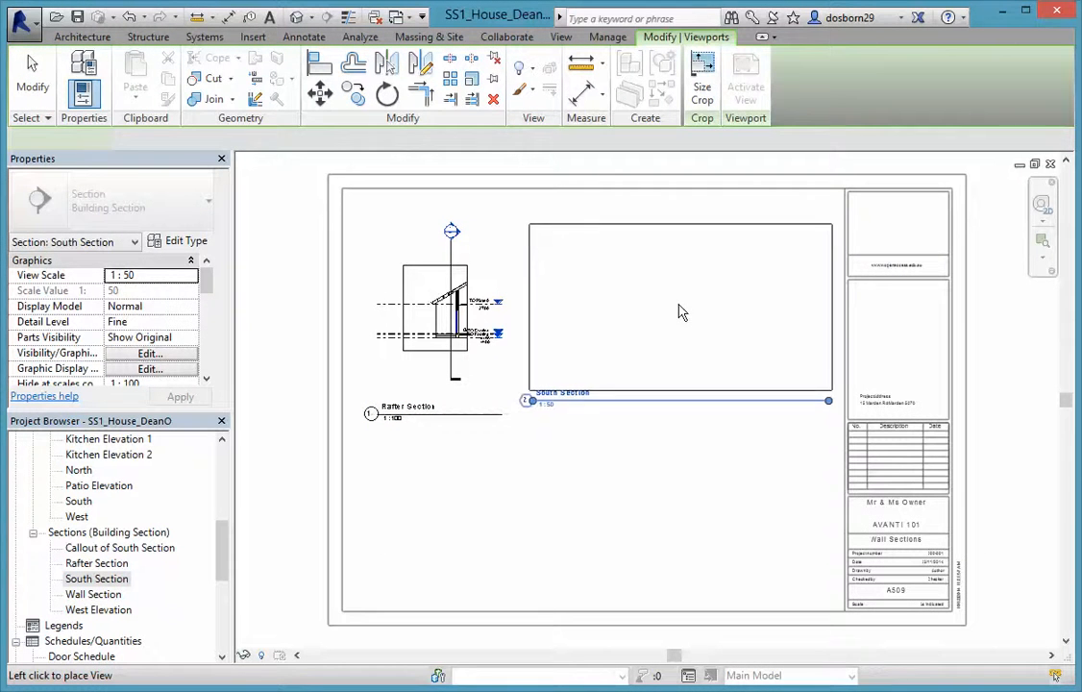
pyautogui.click(678, 307)
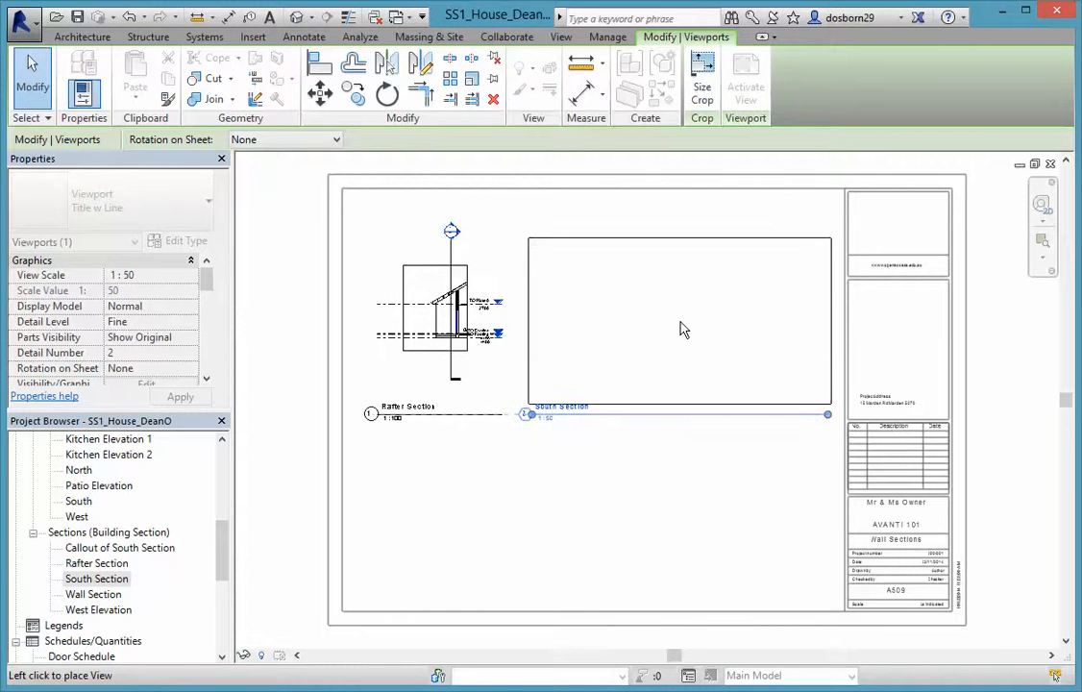
pyautogui.click(680, 329)
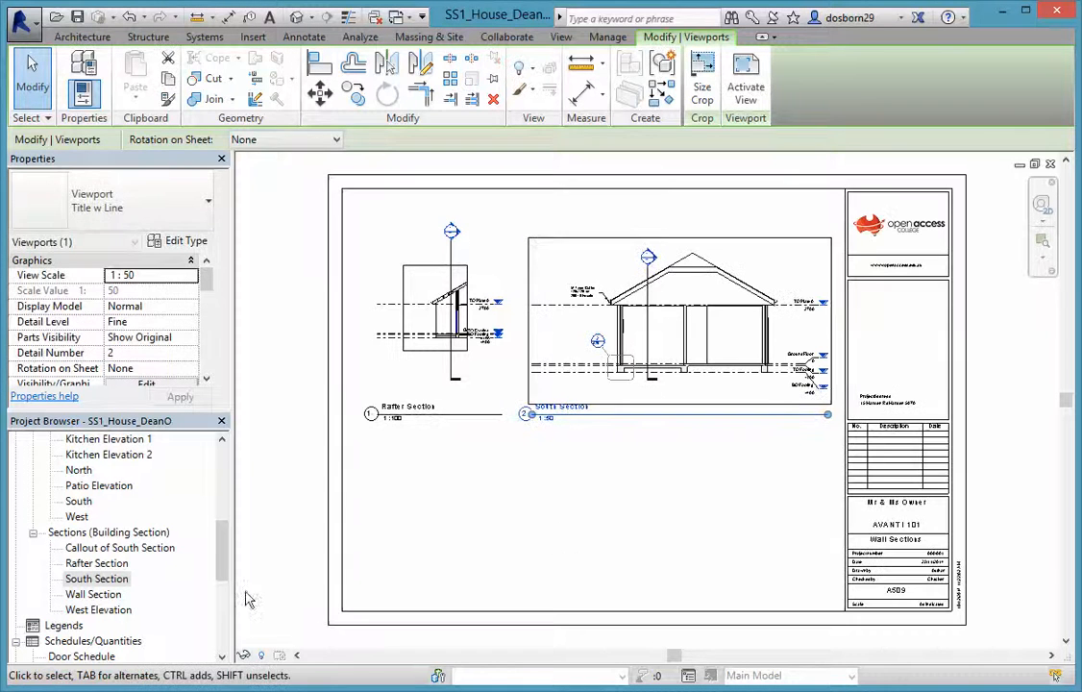
pyautogui.click(101, 596)
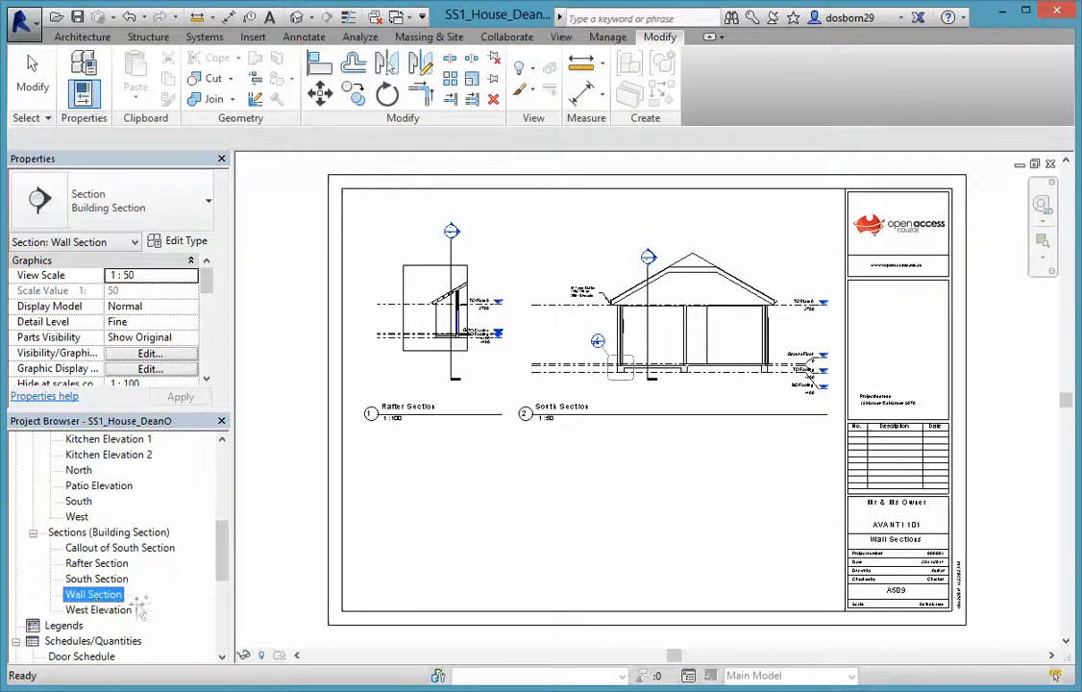
pyautogui.moveTo(489, 548); pyautogui.dragTo(490, 527)
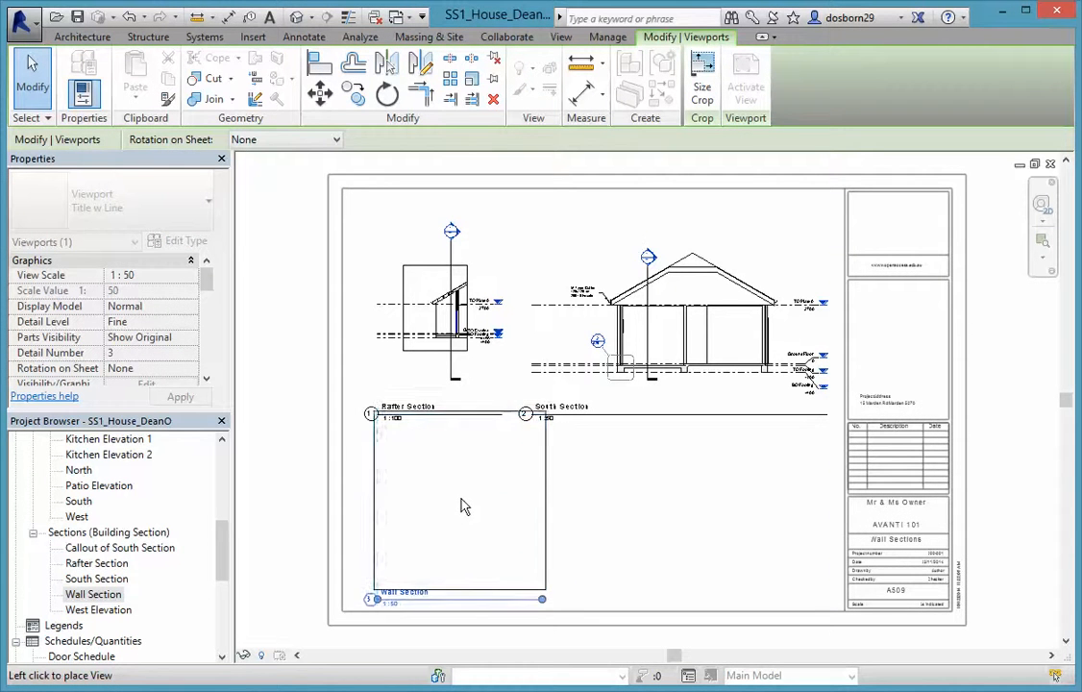
pyautogui.click(465, 506)
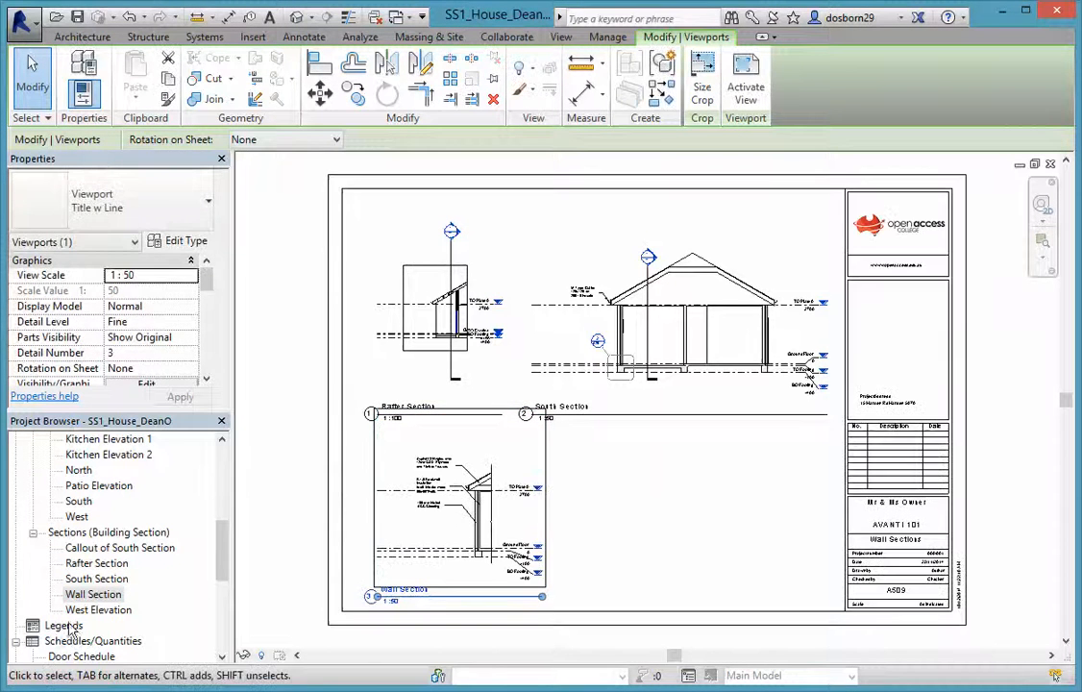
# Open the West Elevation view, then reopen the Nth & Sth Elevations sheet
pyautogui.doubleClick(96, 610)
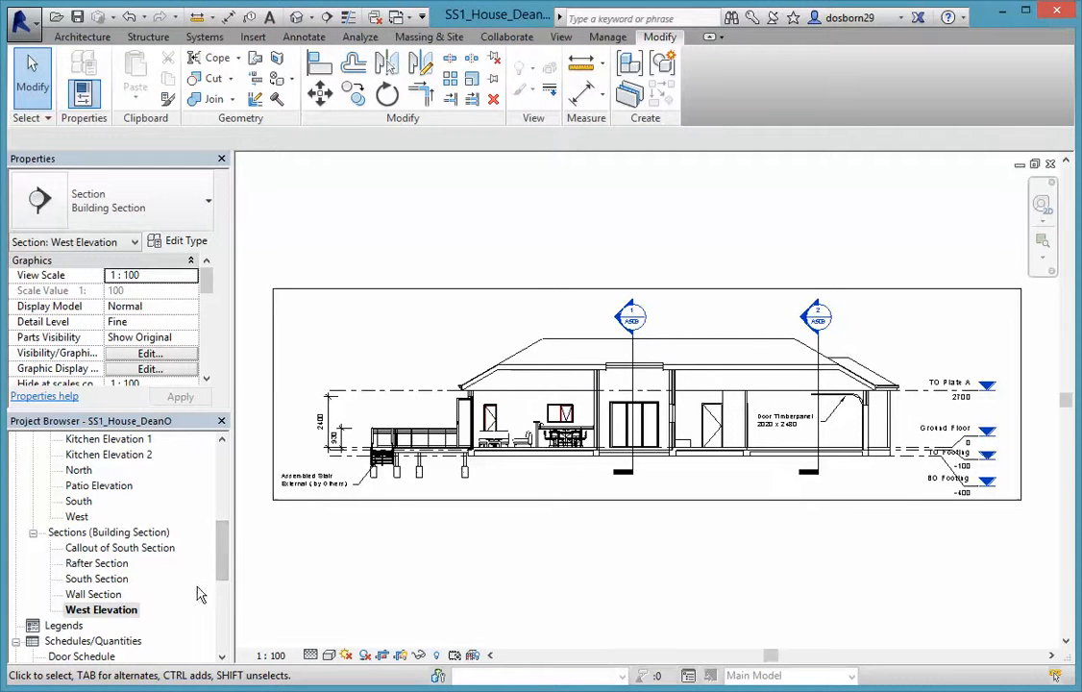
pyautogui.scroll(-5, 221, 562)
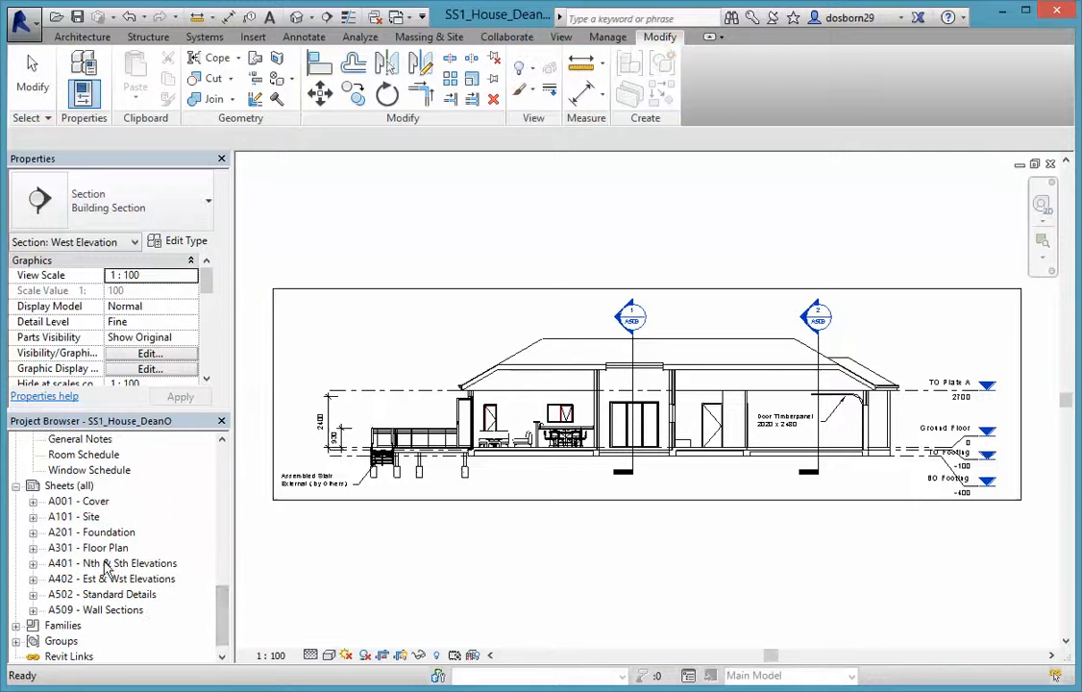
pyautogui.doubleClick(108, 564)
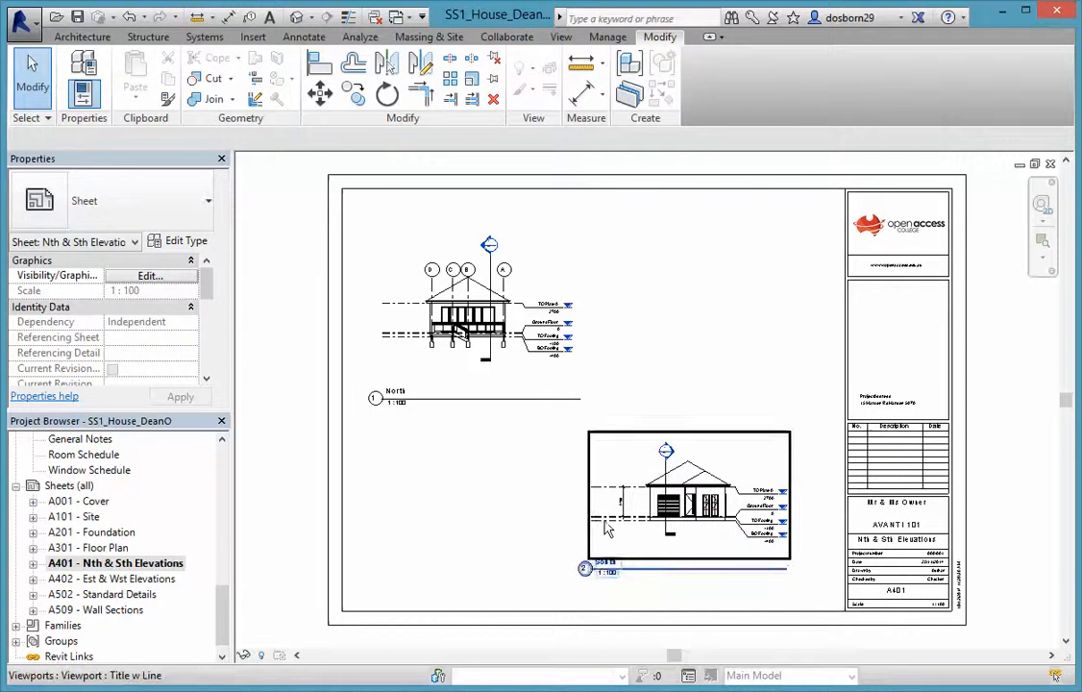
# Move the South elevation viewport up beside North and line its title up with North's
pyautogui.click(653, 522)
pyautogui.moveTo(653, 521); pyautogui.dragTo(721, 317)
pyautogui.click(631, 439)
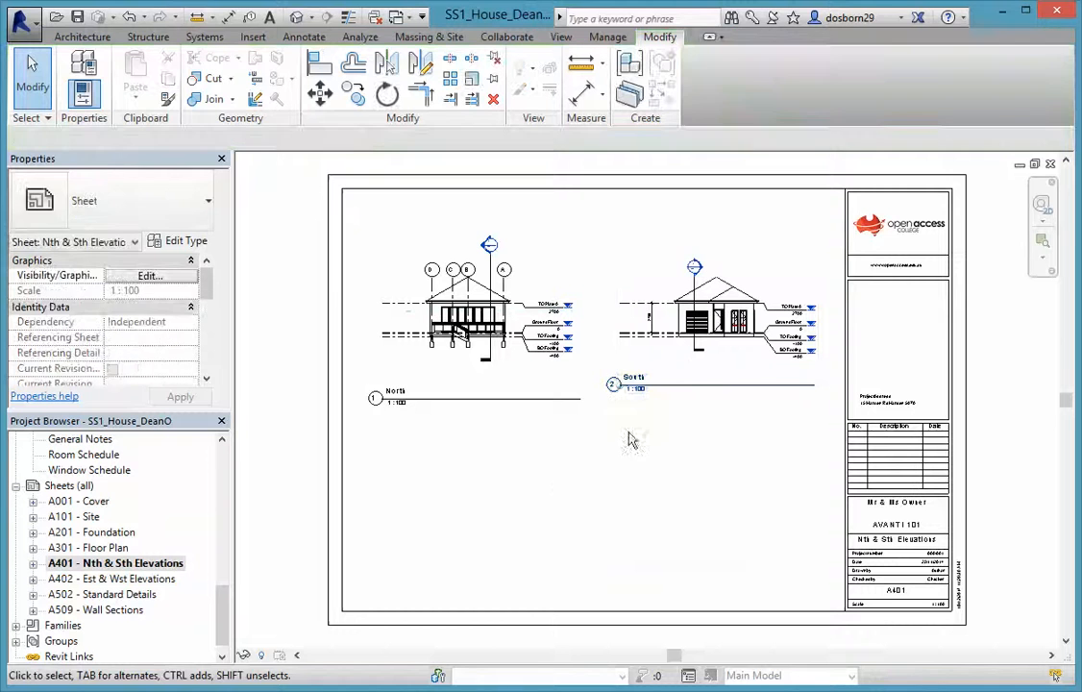
pyautogui.click(686, 388)
pyautogui.moveTo(686, 388); pyautogui.dragTo(683, 408)
pyautogui.click(601, 523)
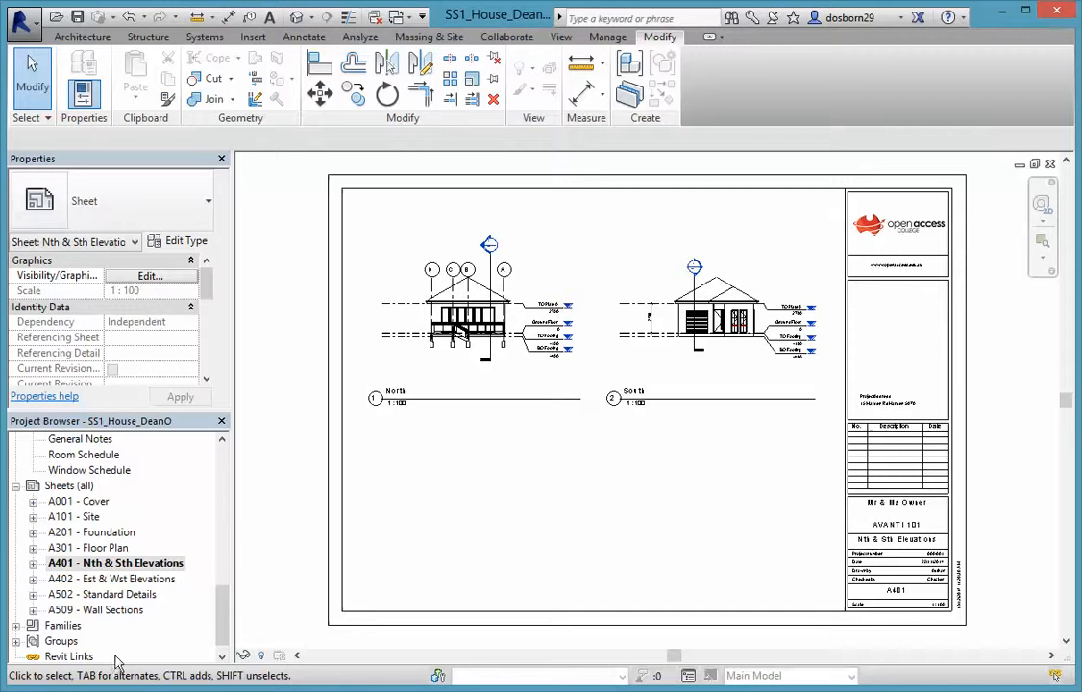
# Place the West Elevation viewport on sheet A401 below North and South
pyautogui.moveTo(215, 612); pyautogui.dragTo(218, 571)
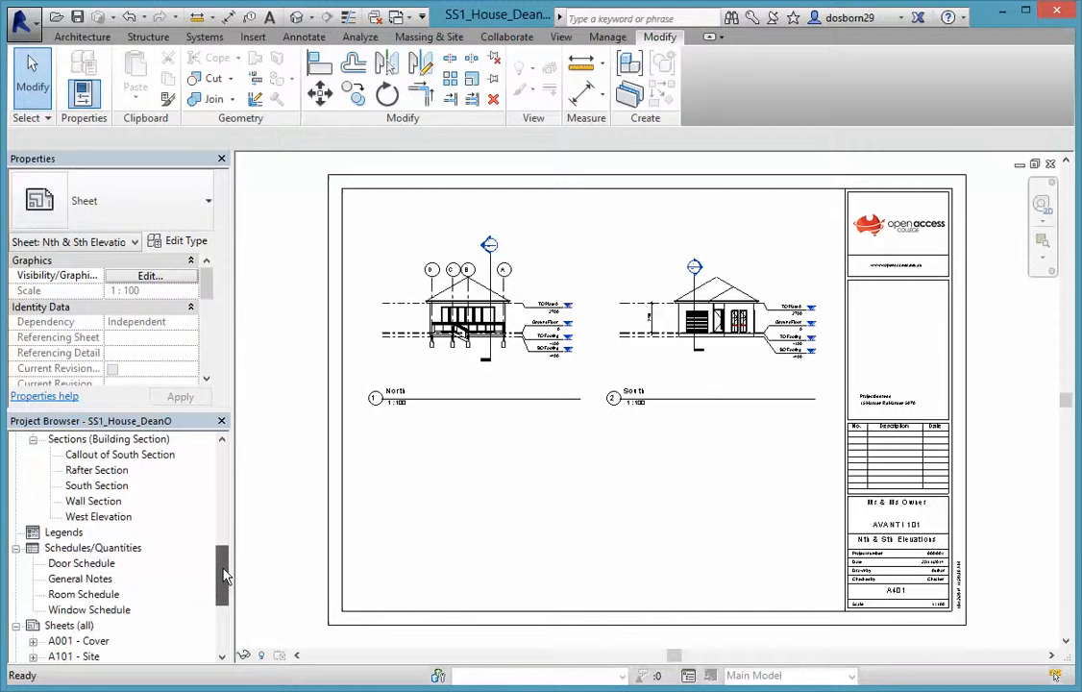
pyautogui.click(98, 517)
pyautogui.moveTo(83, 524); pyautogui.dragTo(522, 507)
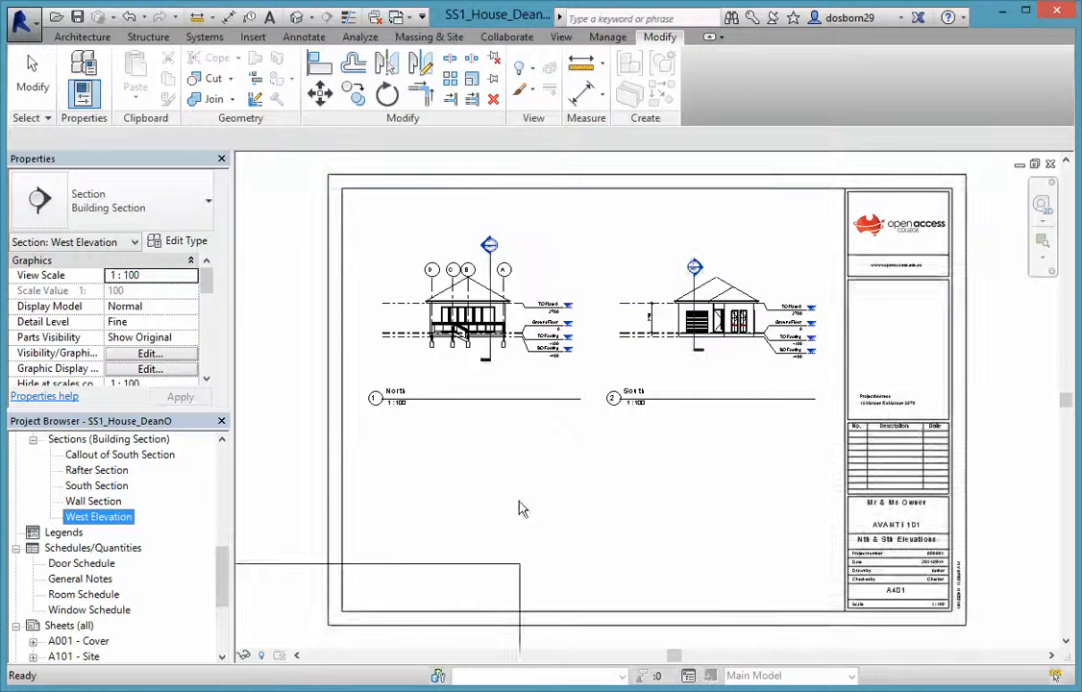
pyautogui.click(568, 514)
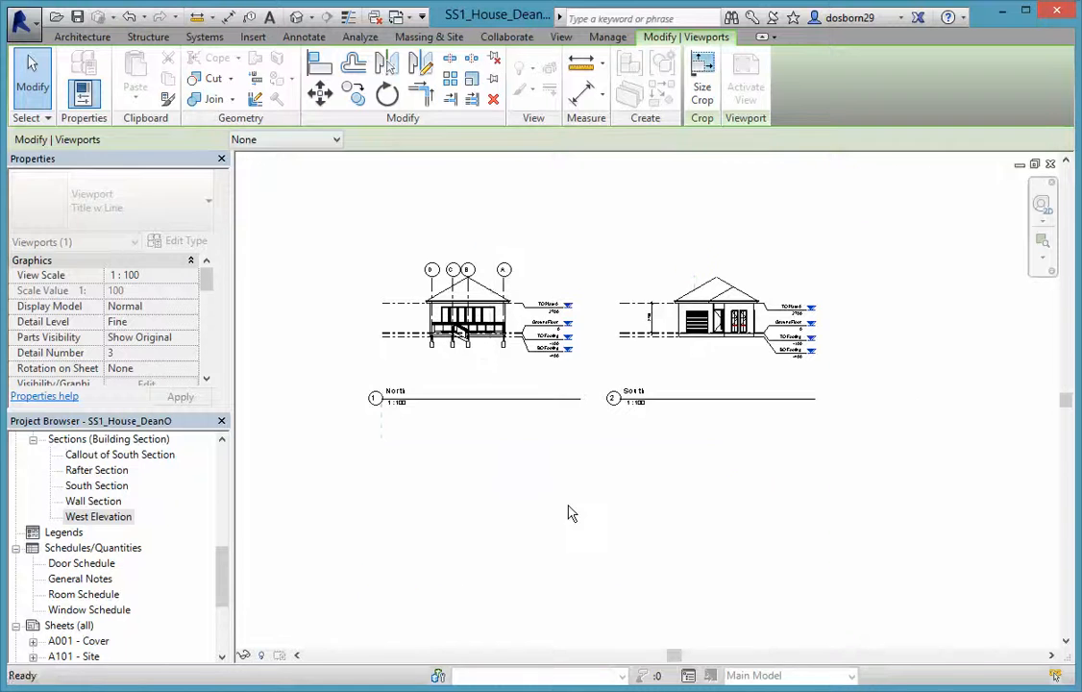
pyautogui.click(301, 274)
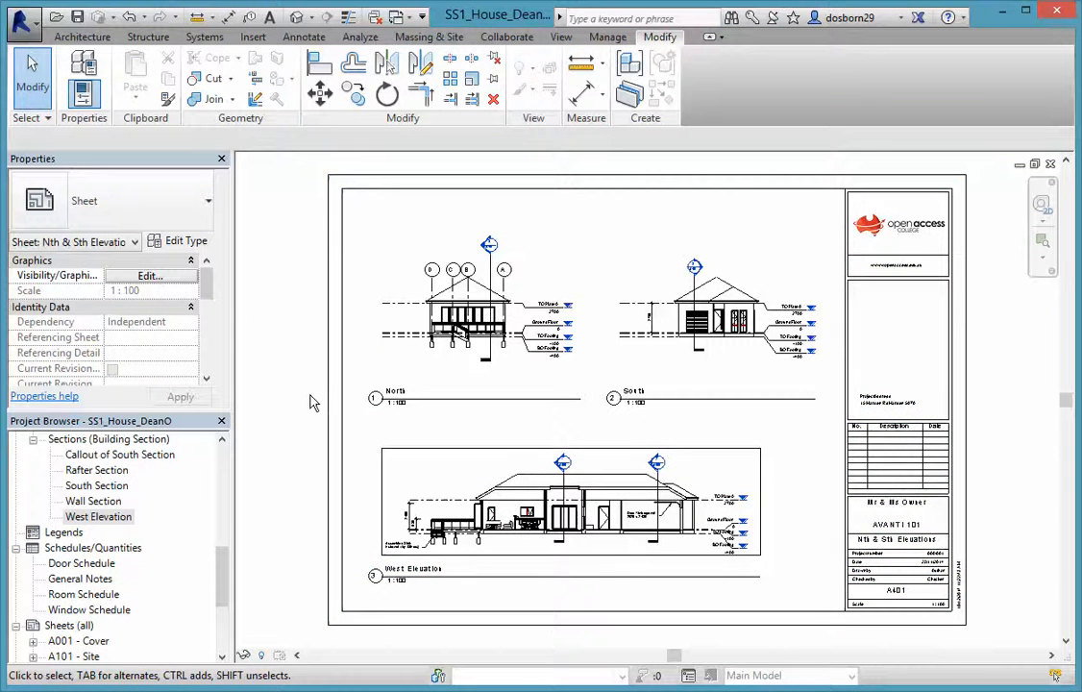
pyautogui.scroll(-2, 309, 402)
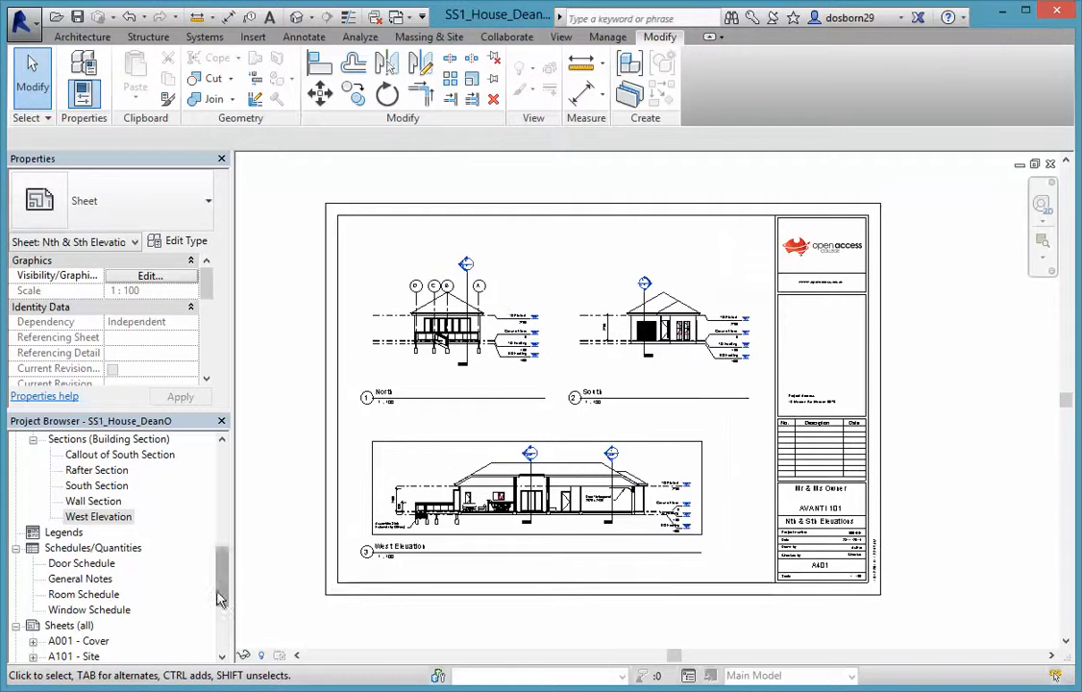
pyautogui.moveTo(219, 596); pyautogui.dragTo(228, 625)
# Review the Cover, Site, Foundation, Floor Plan and Nth & Sth Elevations sheets in turn
pyautogui.doubleClick(78, 500)
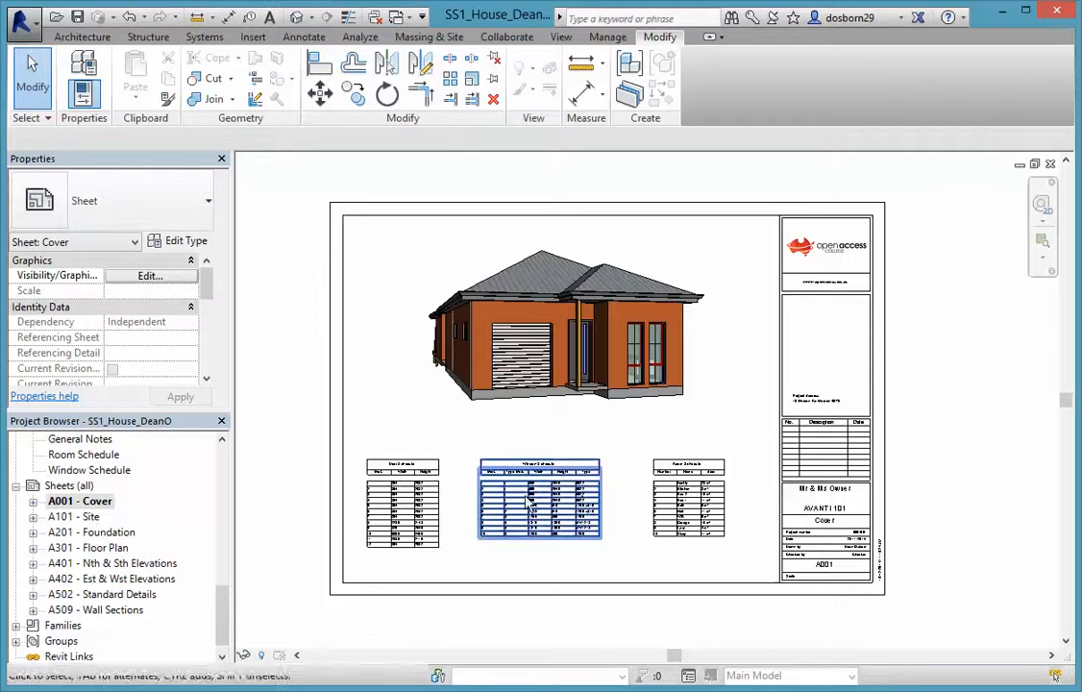
pyautogui.doubleClick(87, 519)
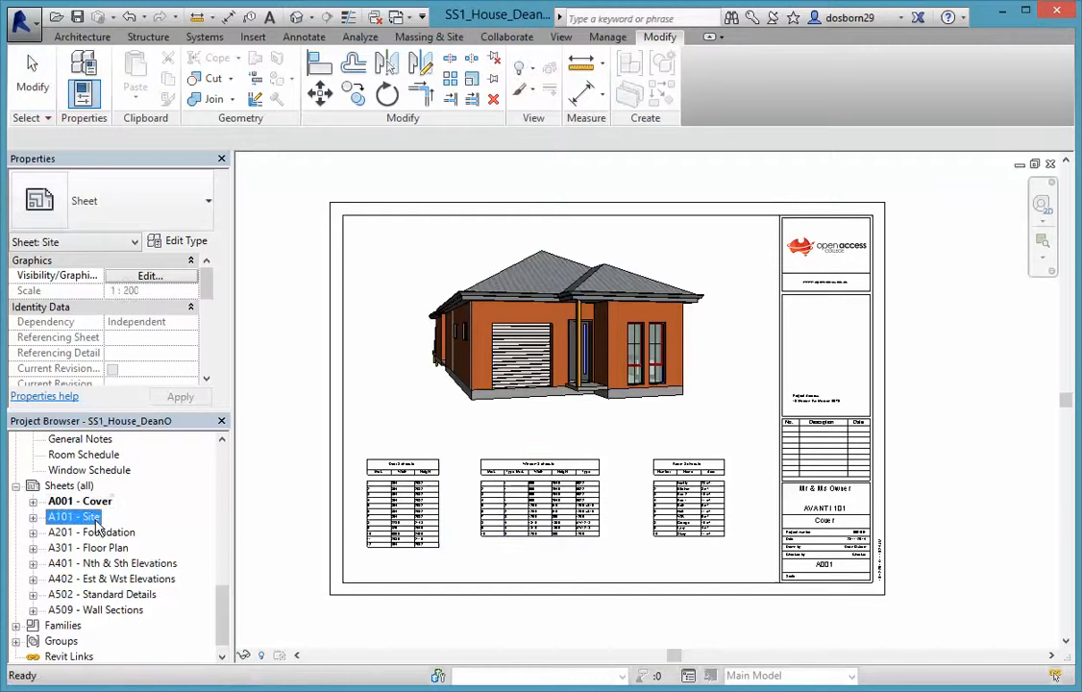
pyautogui.doubleClick(96, 533)
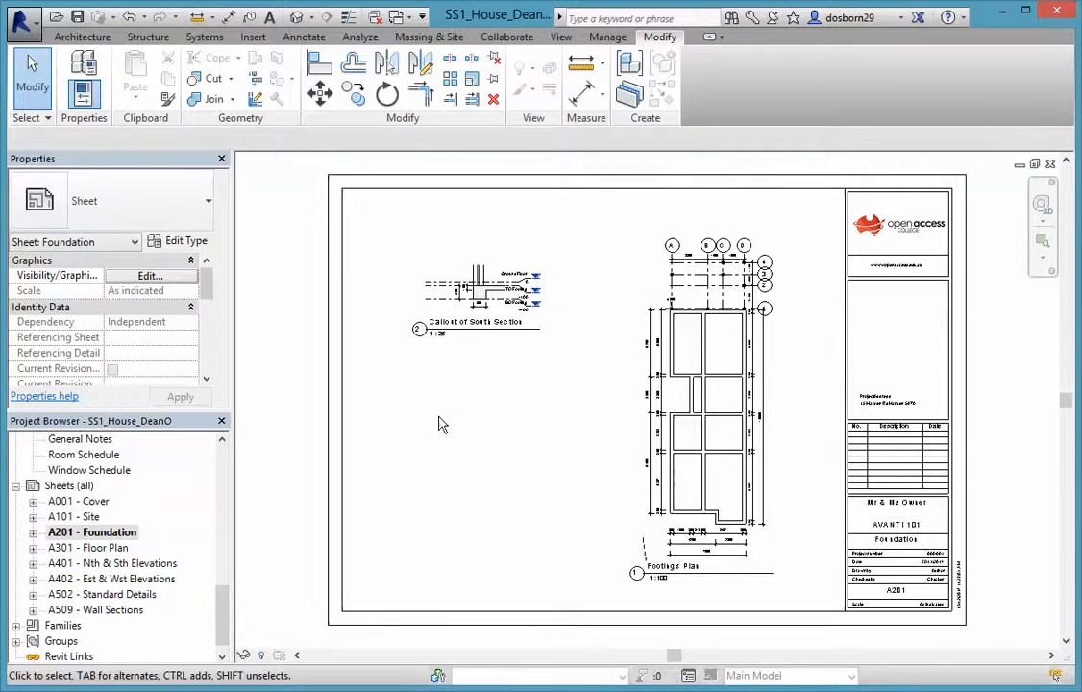
pyautogui.doubleClick(105, 549)
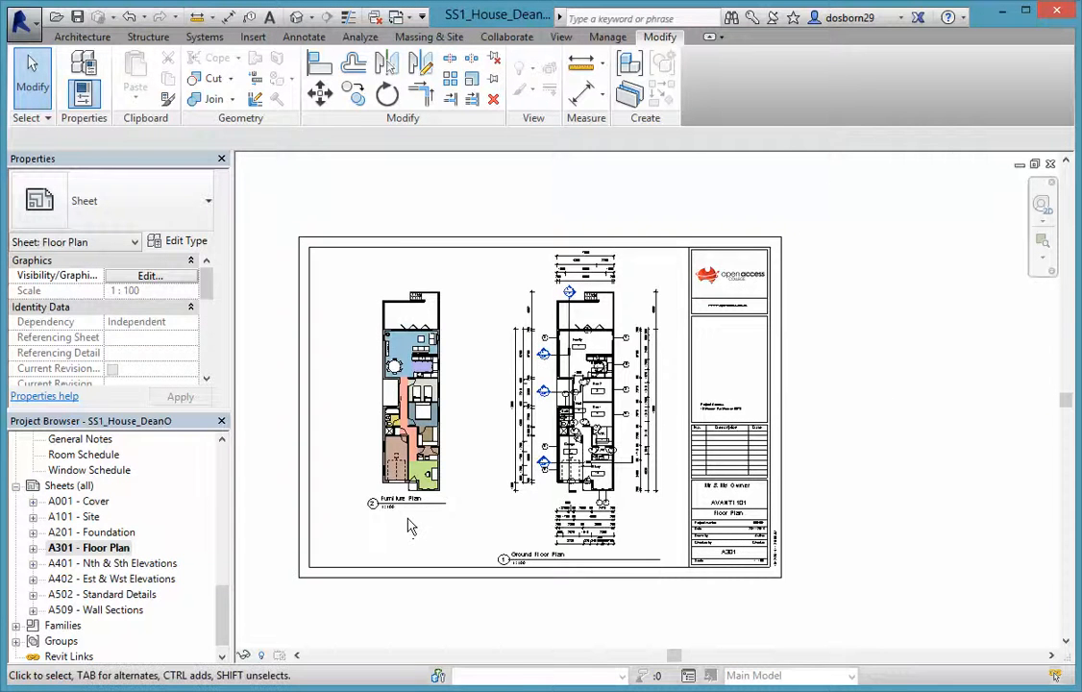
pyautogui.scroll(2, 358, 455)
pyautogui.scroll(-1, 358, 455)
pyautogui.doubleClick(129, 565)
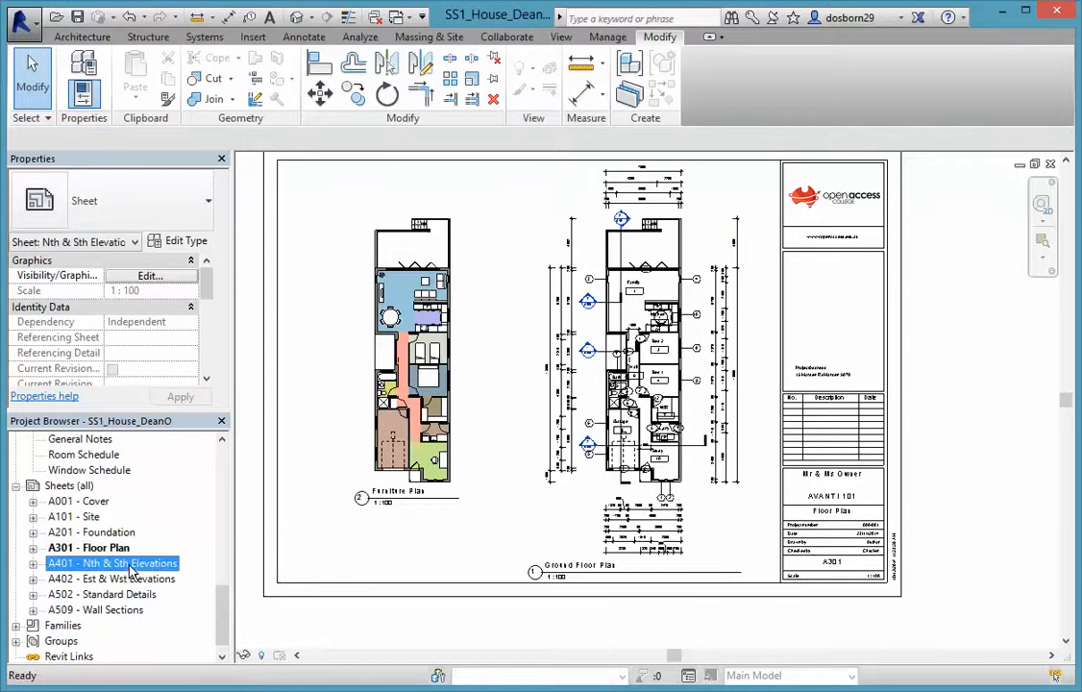
# On the Est & Wst Elevations sheet, reposition the East elevation viewport
pyautogui.doubleClick(129, 579)
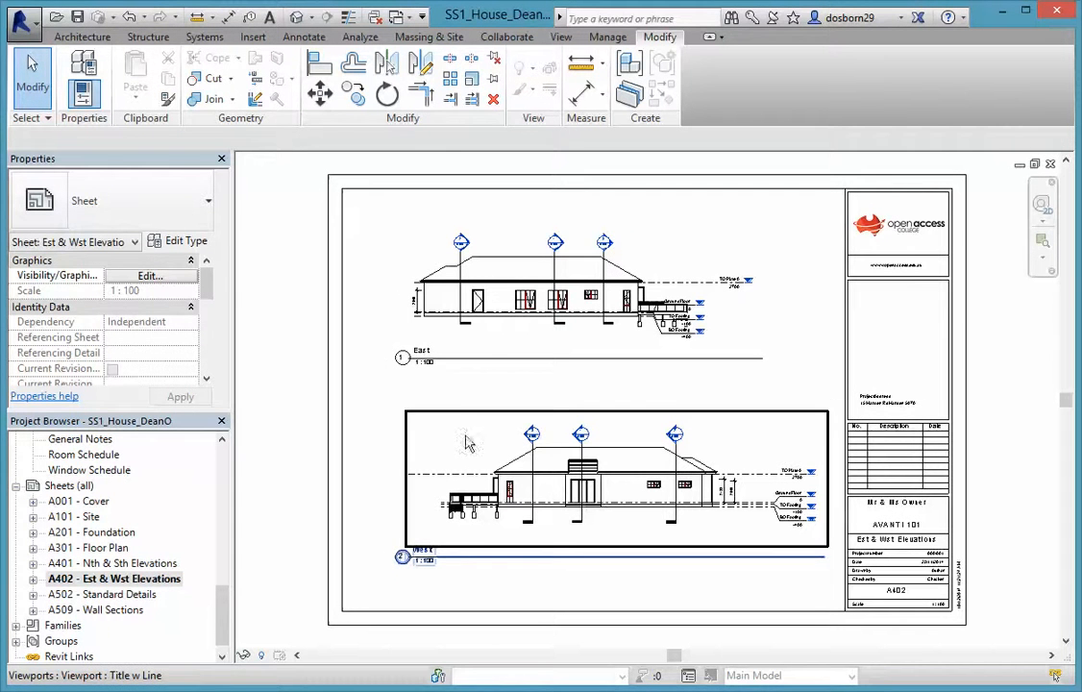
pyautogui.click(560, 343)
pyautogui.moveTo(601, 348); pyautogui.dragTo(557, 363)
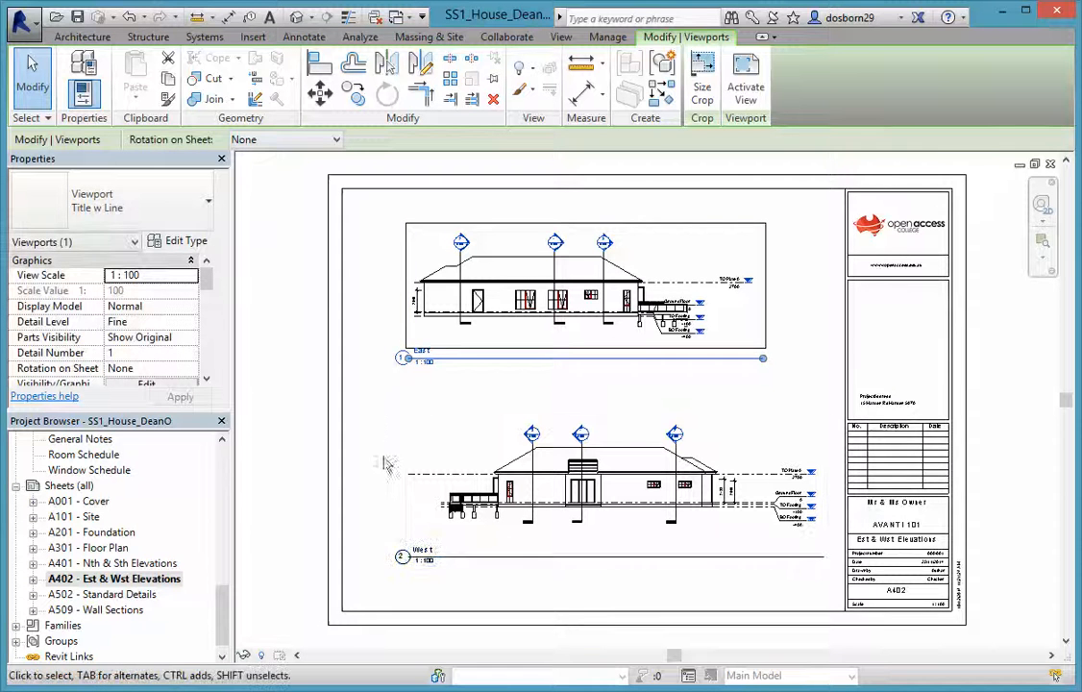
pyautogui.click(353, 394)
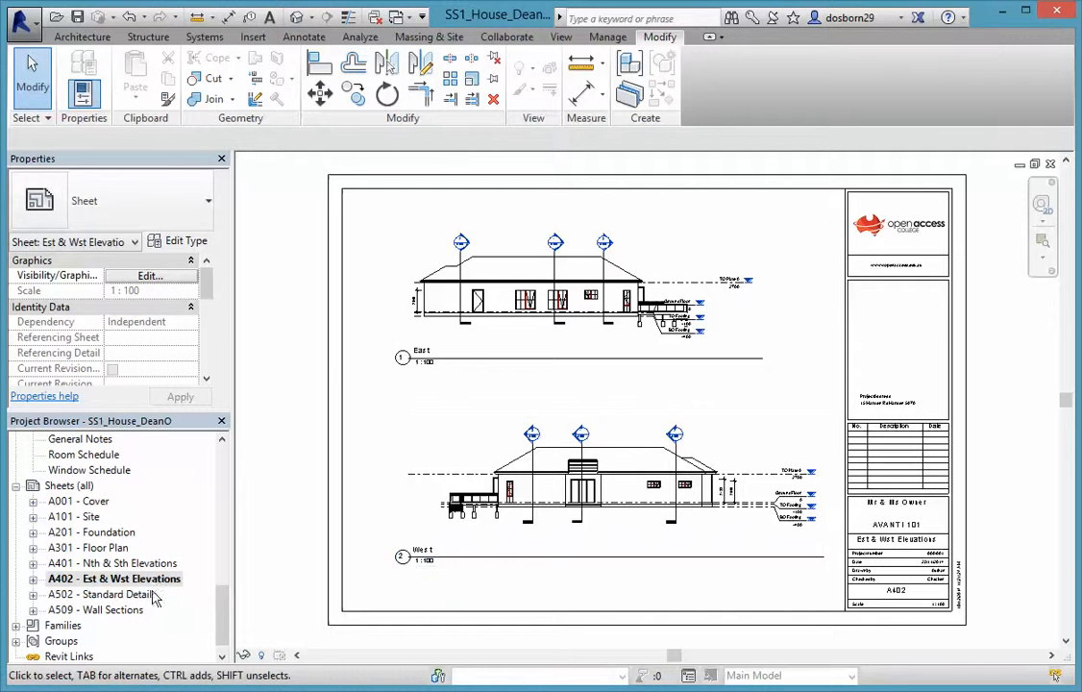
# Check the A502 Standard Details sheet, then open A509 - Wall Sections
pyautogui.click(113, 594)
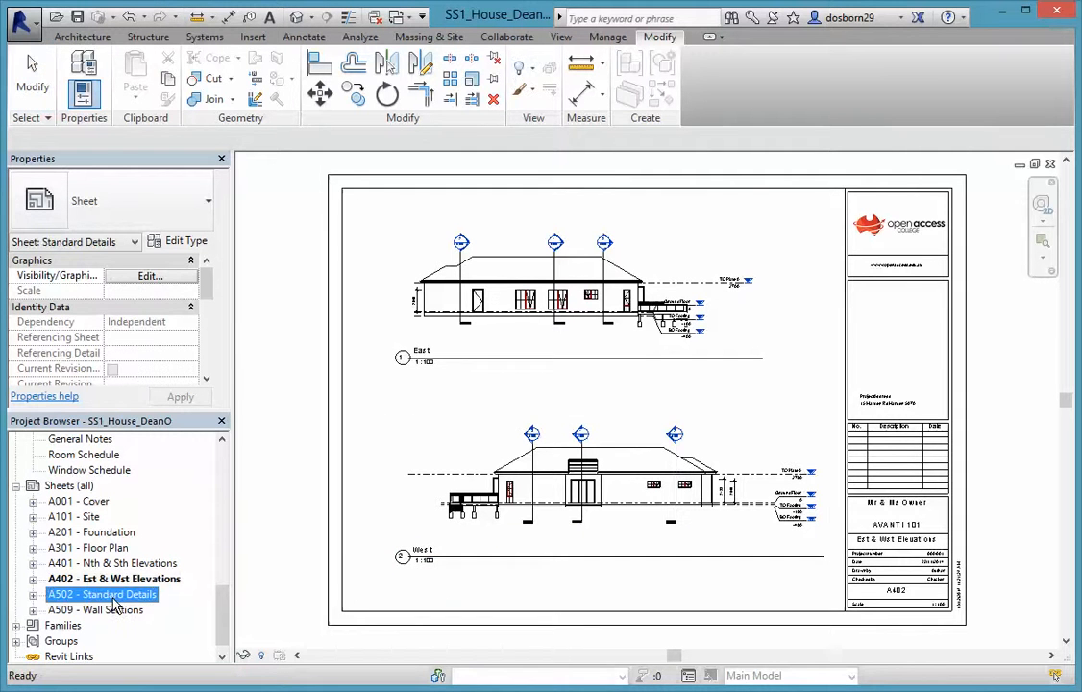
pyautogui.doubleClick(113, 595)
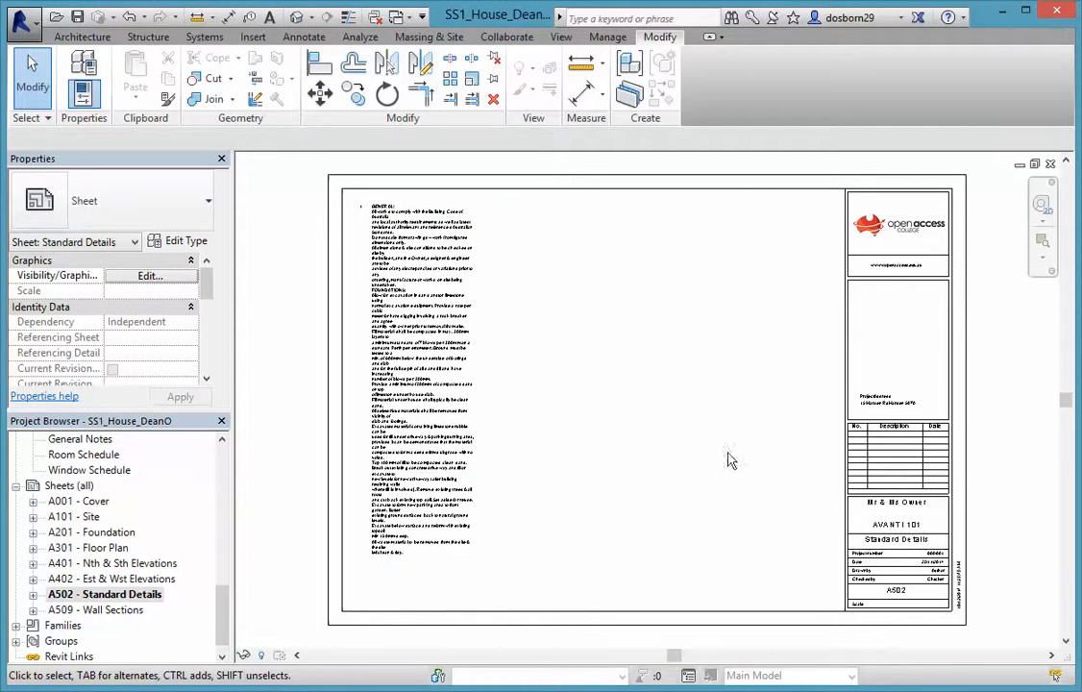
pyautogui.doubleClick(101, 613)
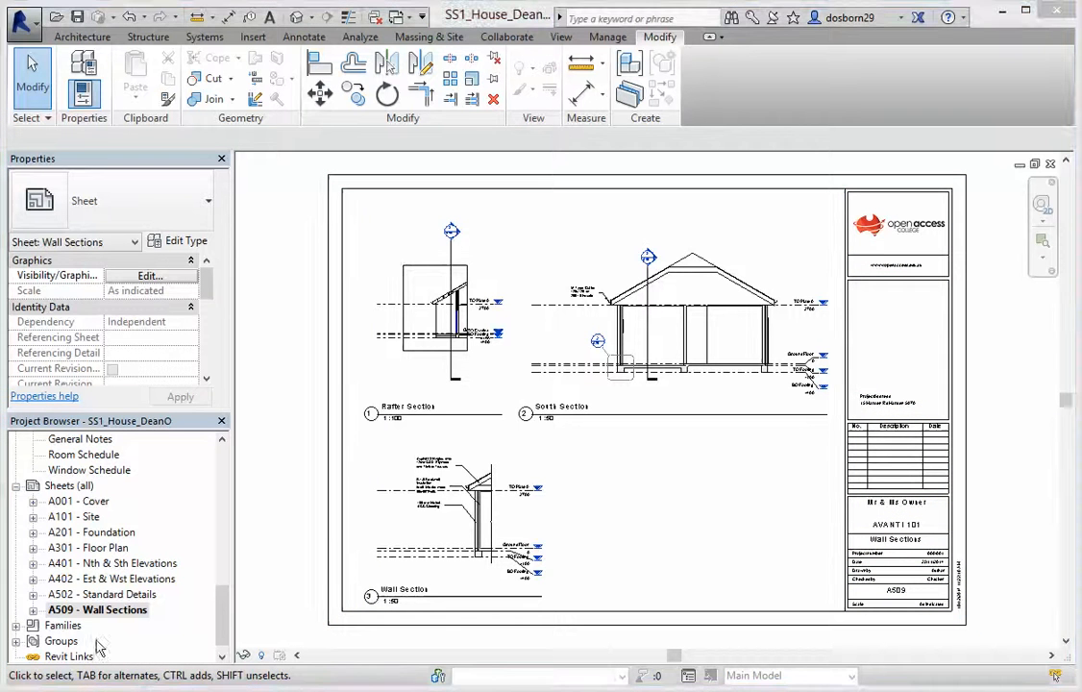
# Place Kitchen Elevation 1 as a 1:50 viewport beside the Wall Section, then open that view
pyautogui.moveTo(219, 612); pyautogui.dragTo(211, 550)
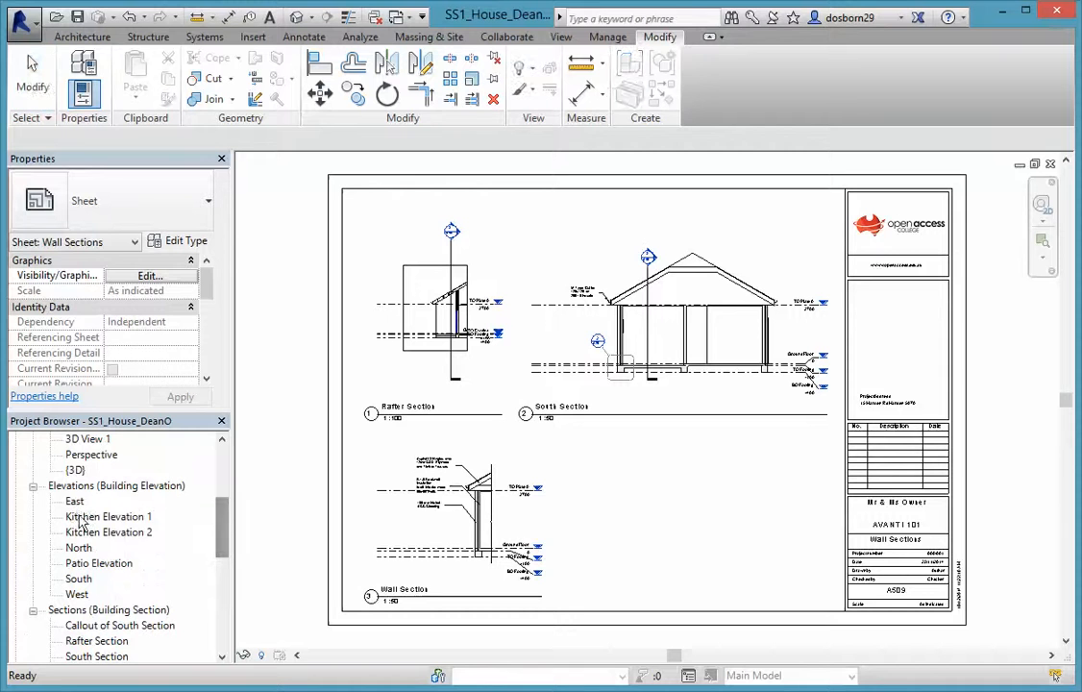
pyautogui.click(82, 517)
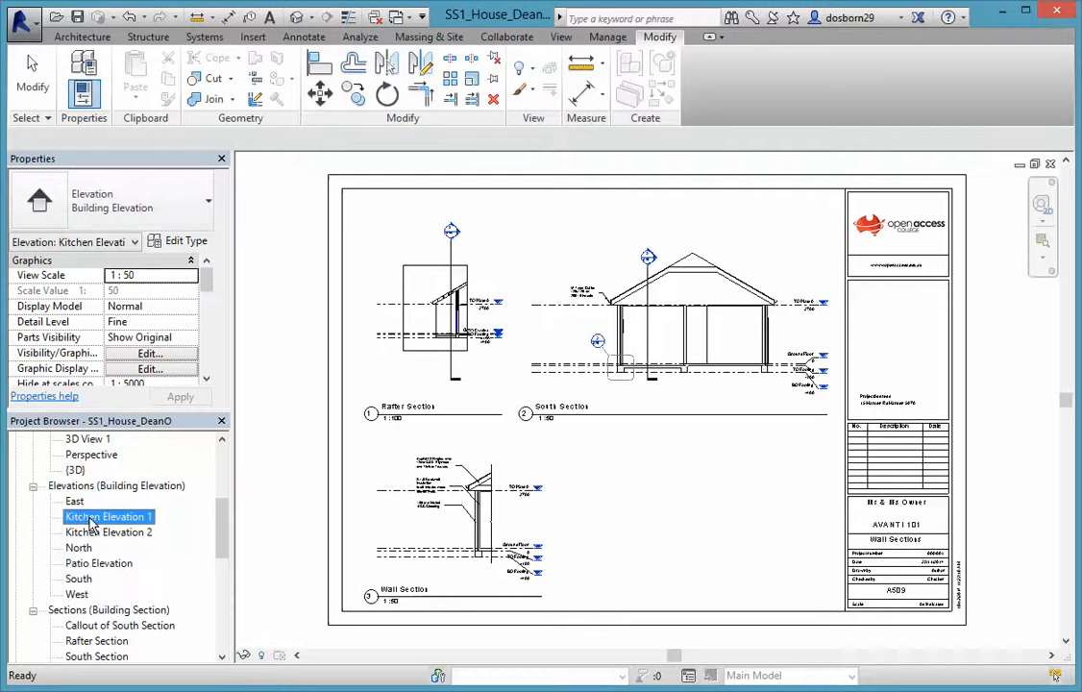
pyautogui.moveTo(275, 514); pyautogui.dragTo(678, 504)
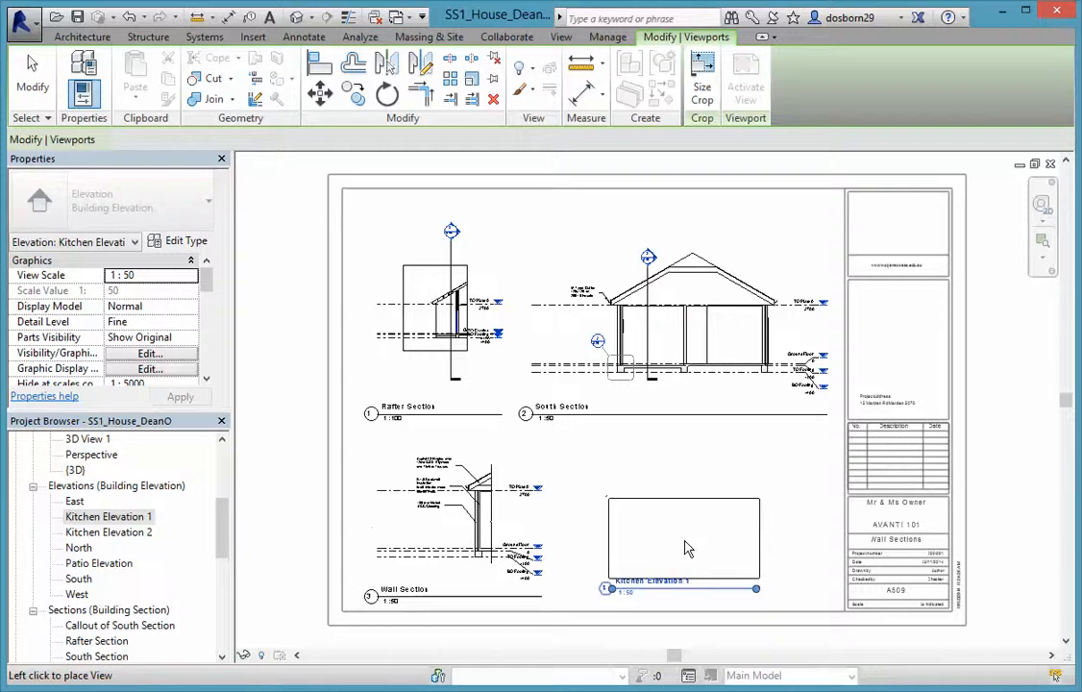
pyautogui.click(693, 553)
pyautogui.click(579, 509)
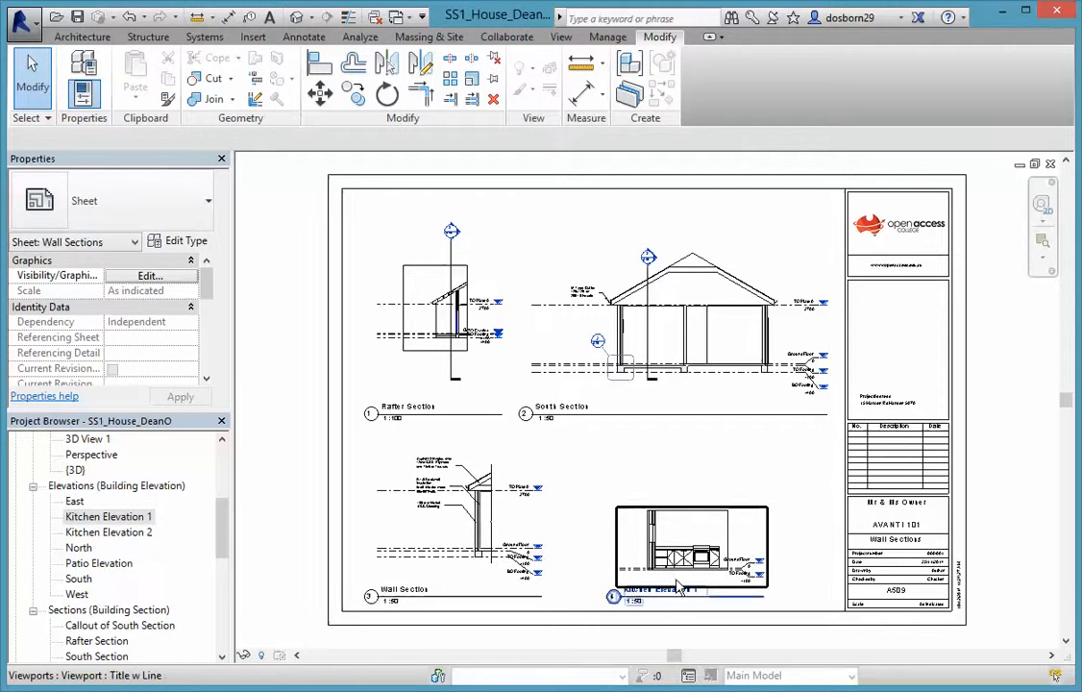
pyautogui.doubleClick(106, 519)
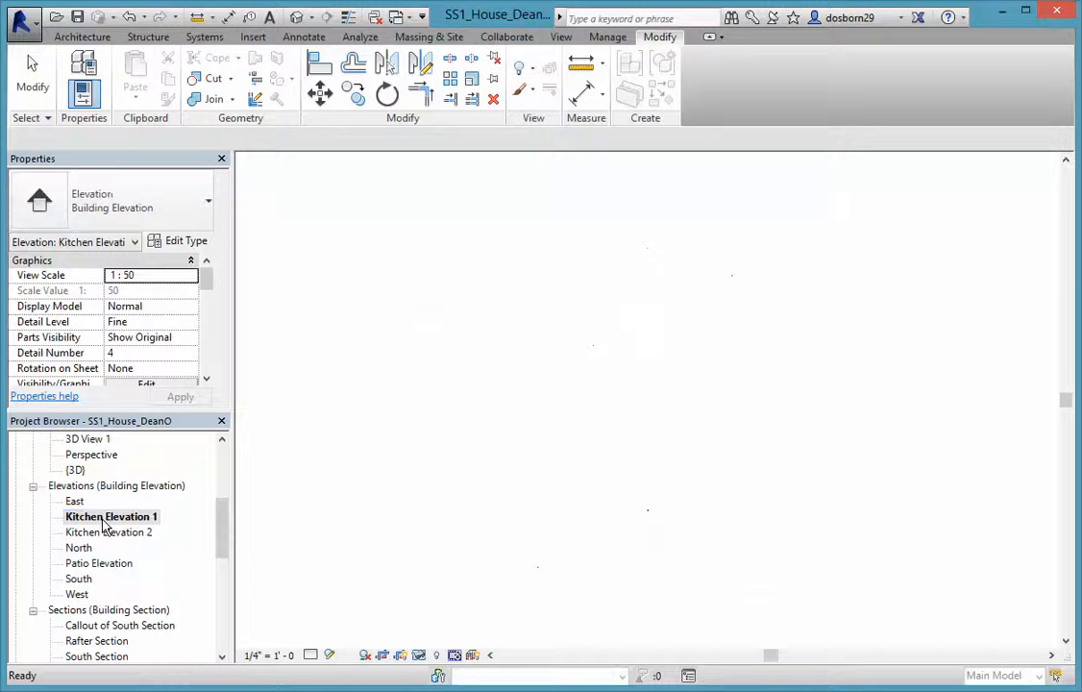
# Set Kitchen Elevation 2's view scale to 1:20
pyautogui.click(267, 658)
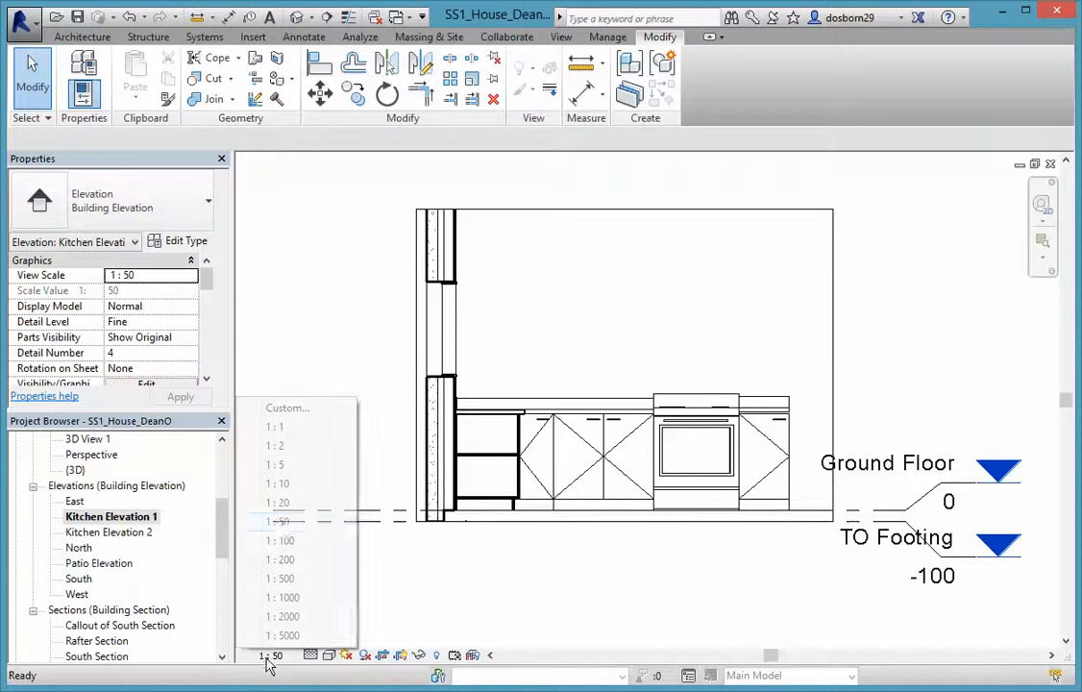
pyautogui.click(284, 507)
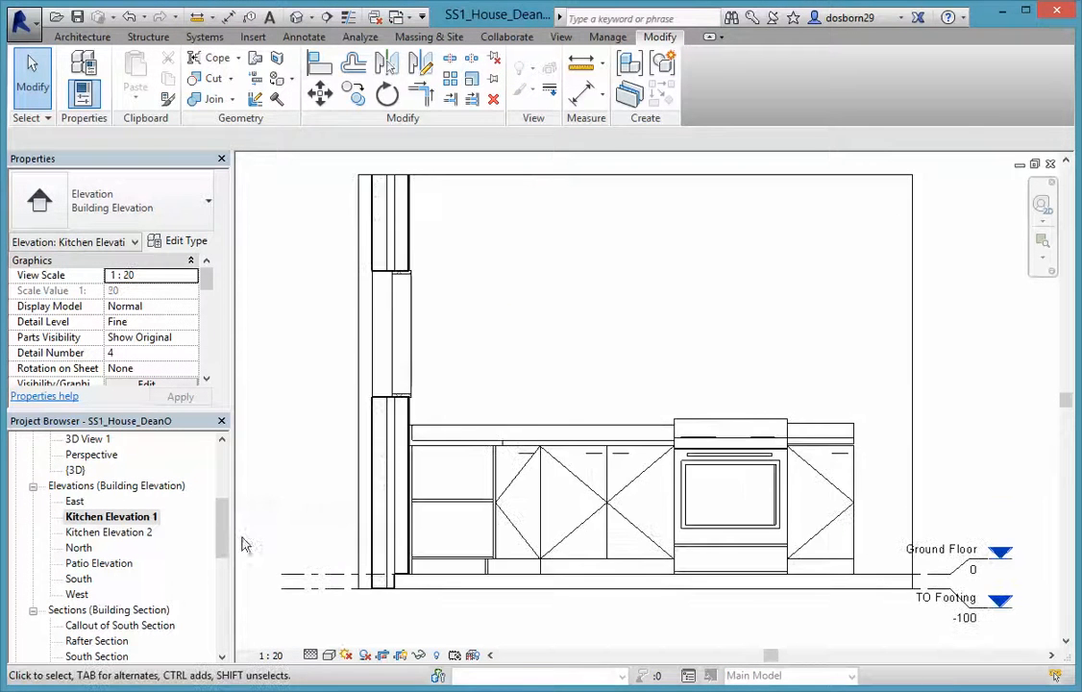
pyautogui.doubleClick(101, 533)
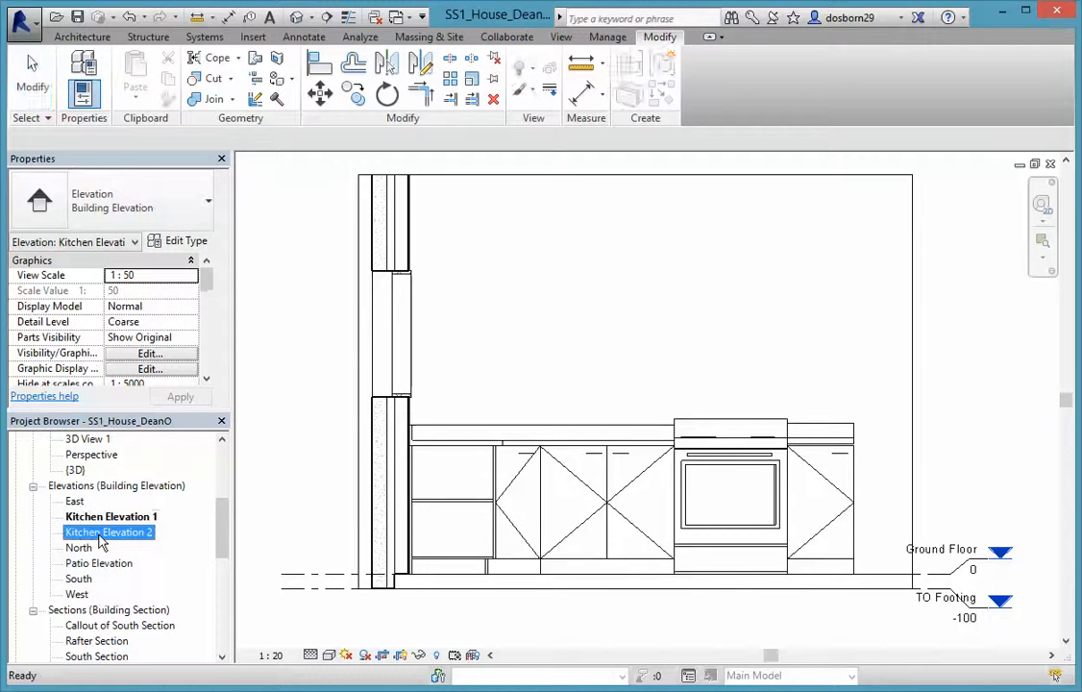
pyautogui.click(272, 657)
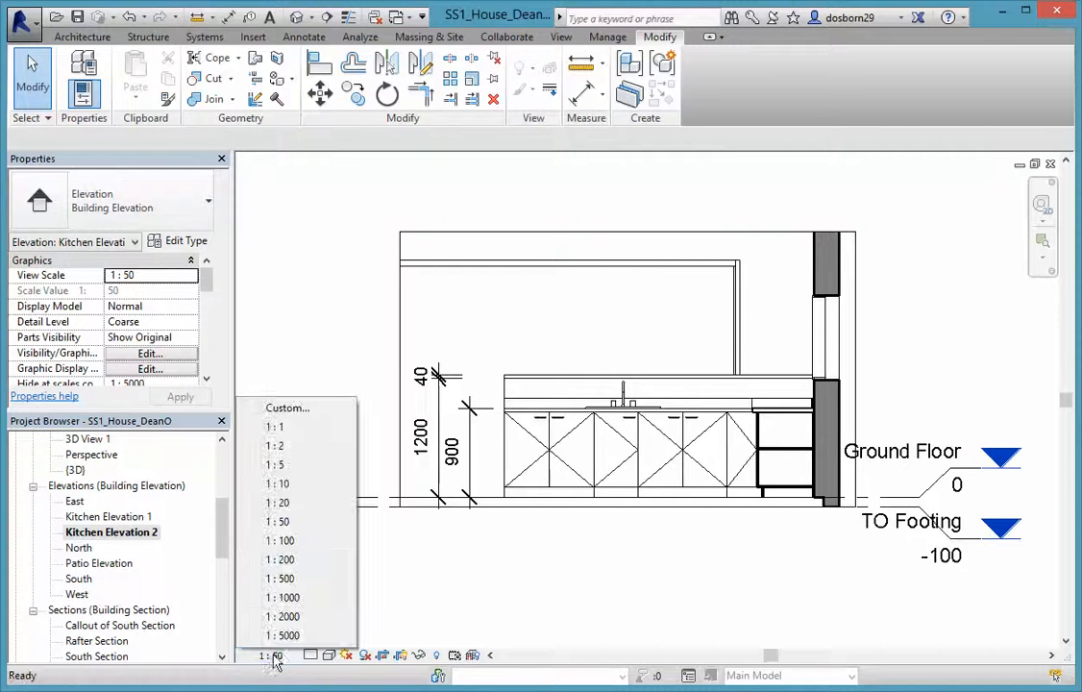
pyautogui.click(290, 503)
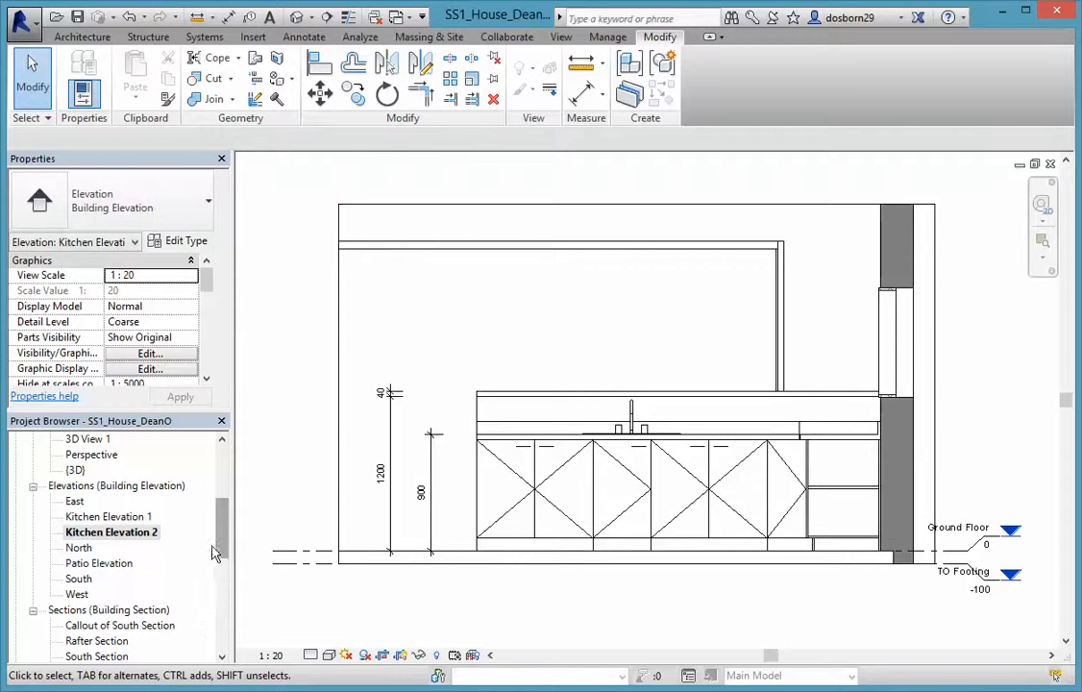
# Delete the Kitchen Elevation 1 viewport from the A509 Wall Sections sheet
pyautogui.scroll(-8, 208, 560)
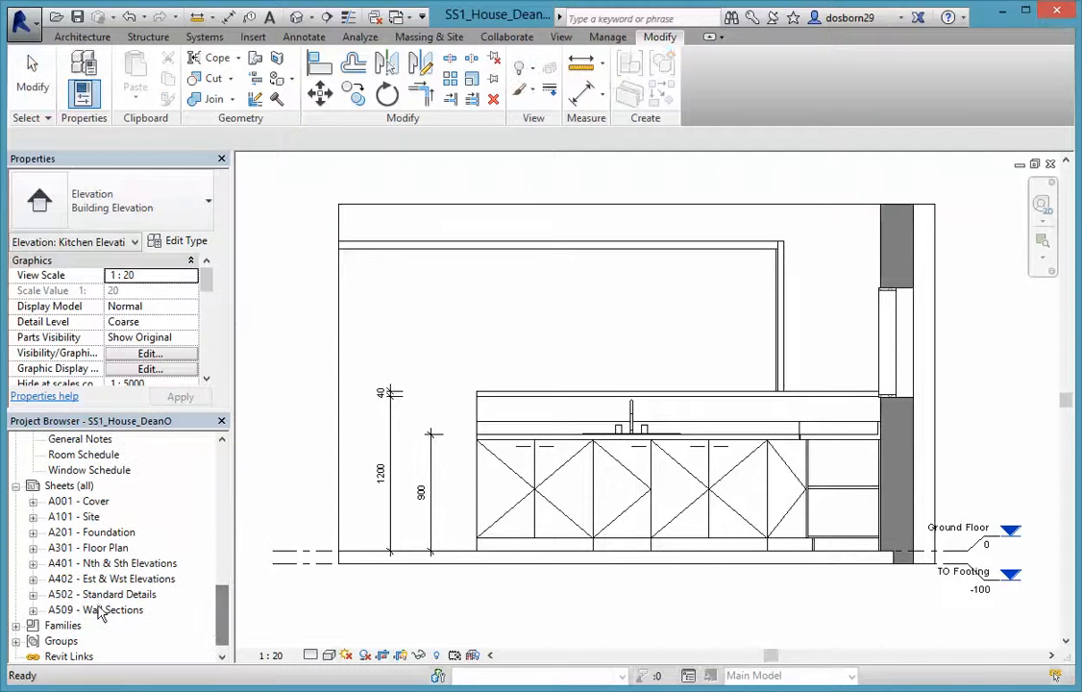
pyautogui.click(117, 595)
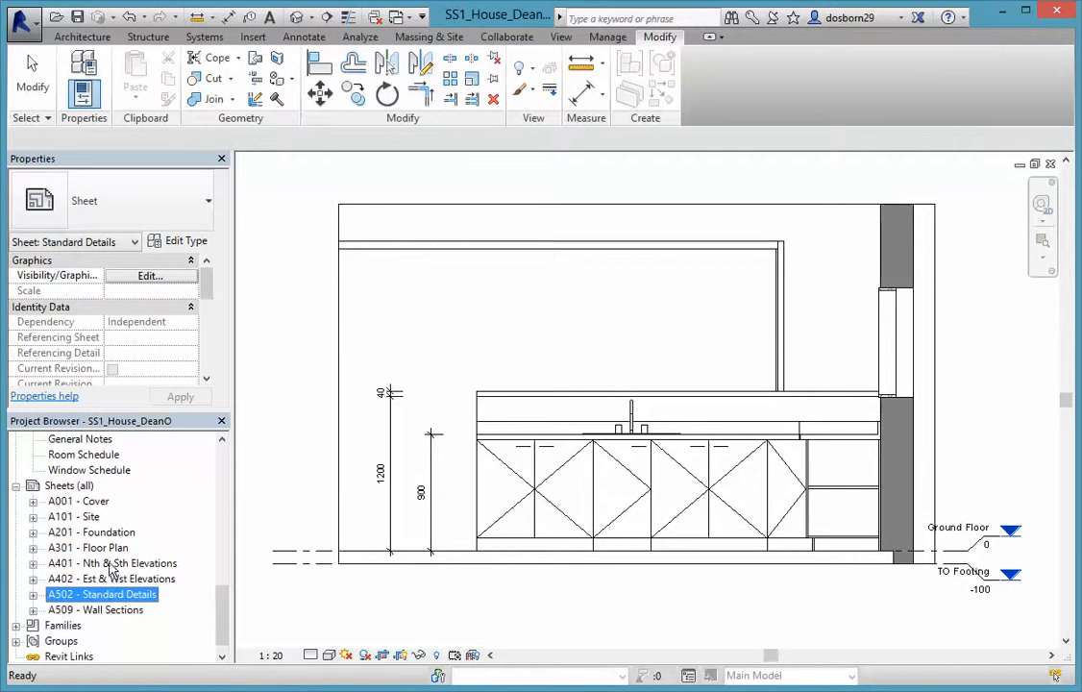
pyautogui.doubleClick(96, 610)
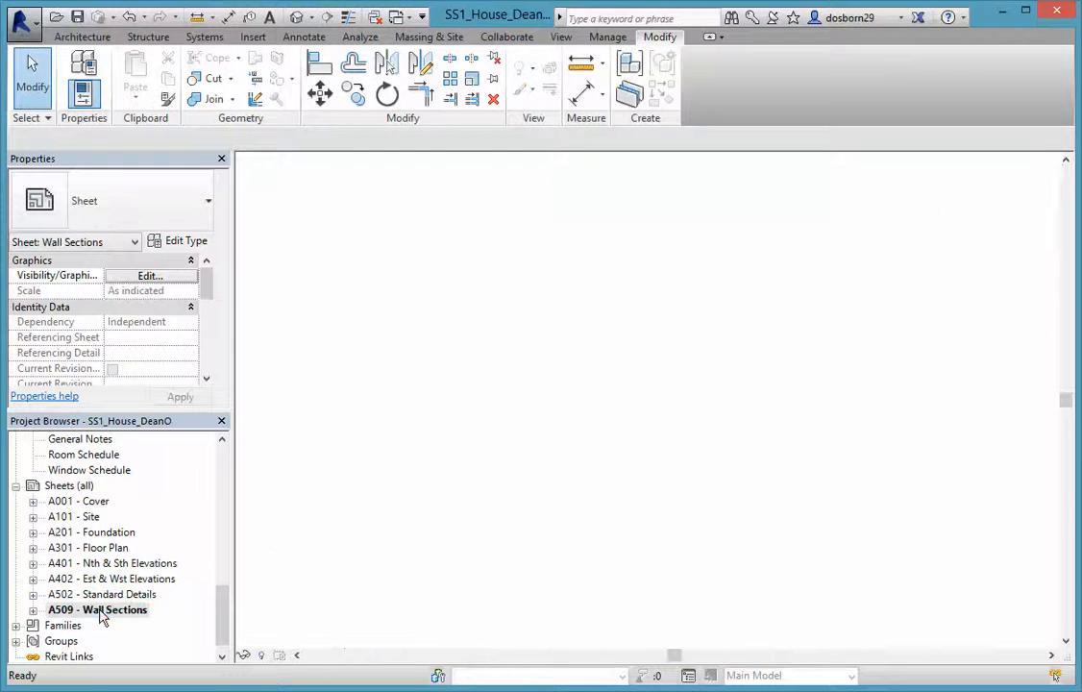
pyautogui.click(742, 524)
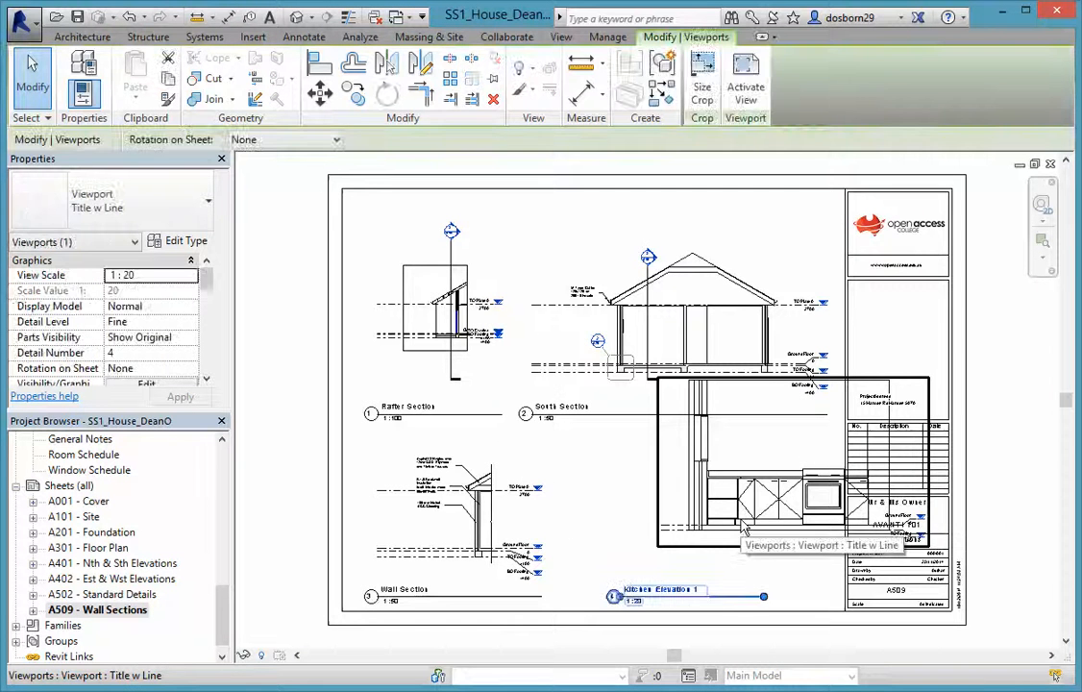
pyautogui.press('Delete')
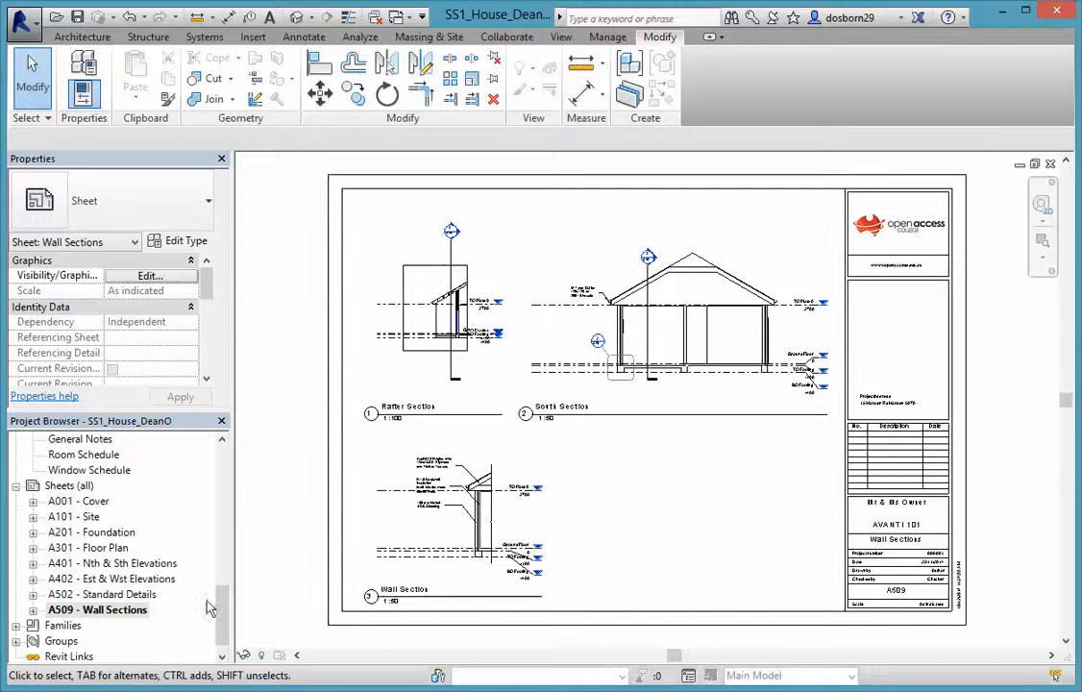
pyautogui.moveTo(223, 615); pyautogui.dragTo(222, 514)
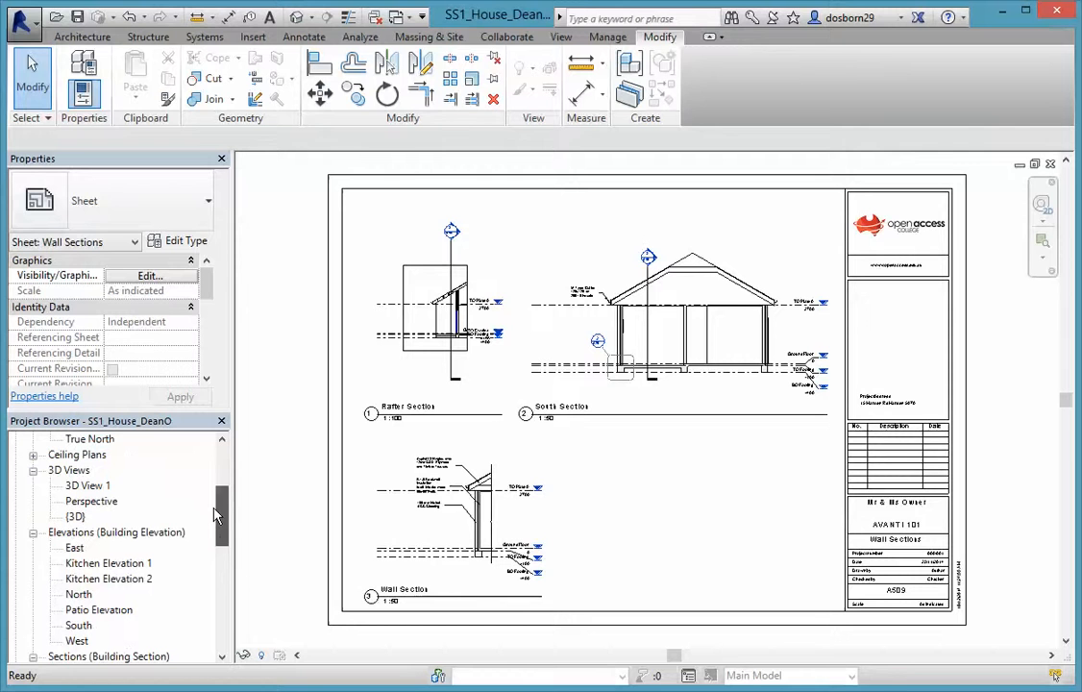
# Start dragging Kitchen Elevation 2 onto the sheet, then cancel the placement
pyautogui.moveTo(109, 578); pyautogui.dragTo(435, 567)
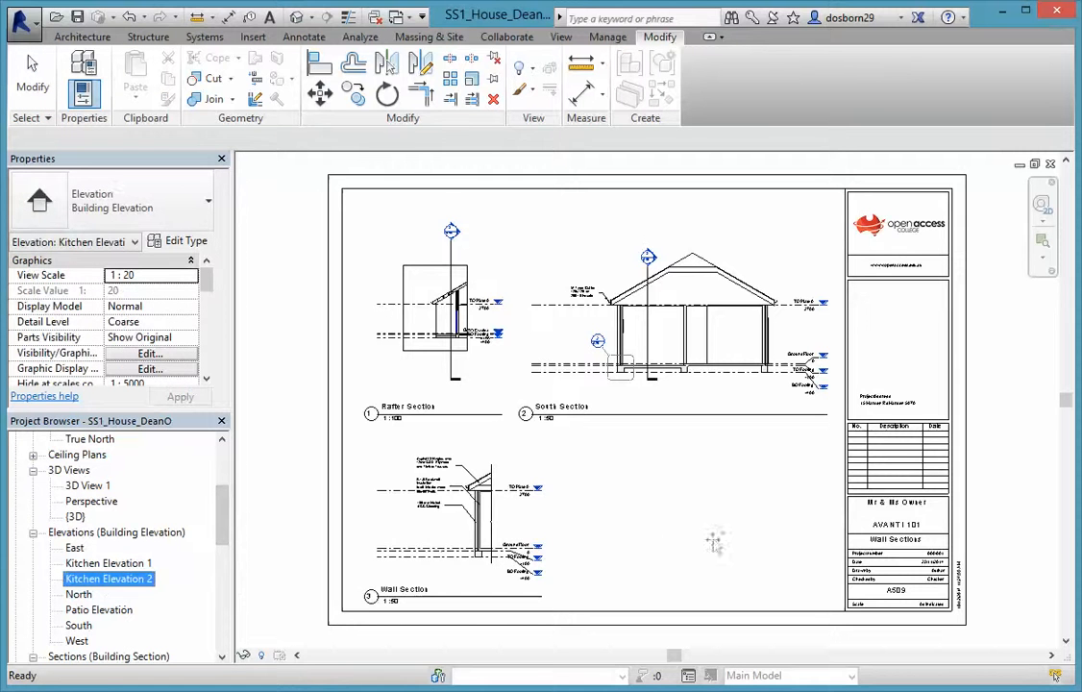
pyautogui.moveTo(681, 540); pyautogui.dragTo(674, 536)
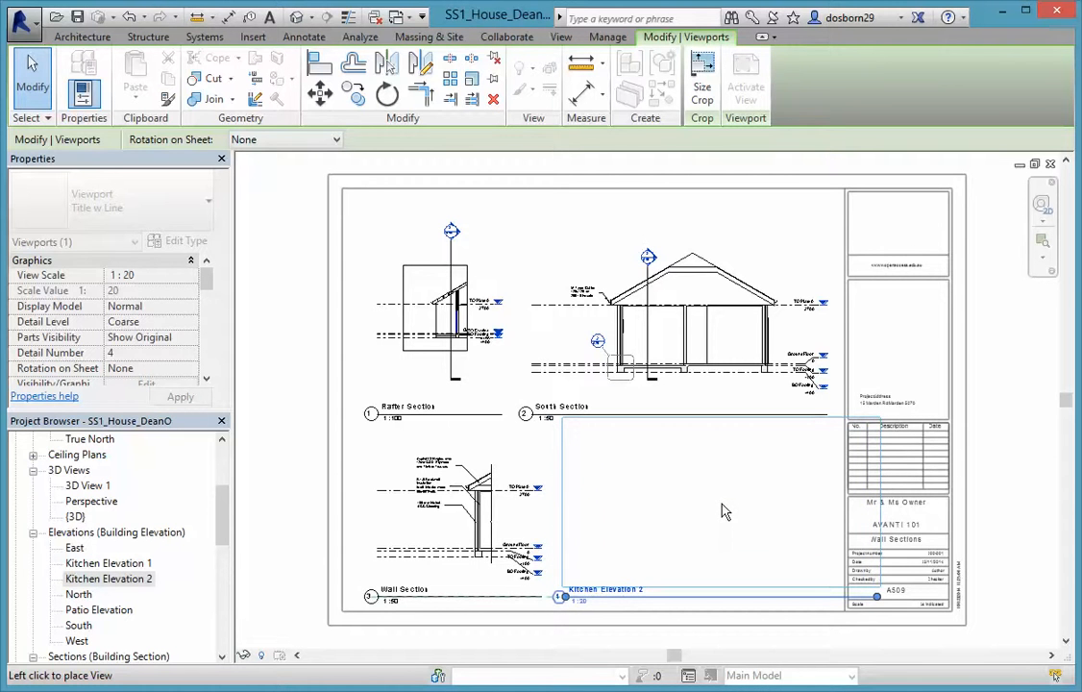
pyautogui.press('Escape')
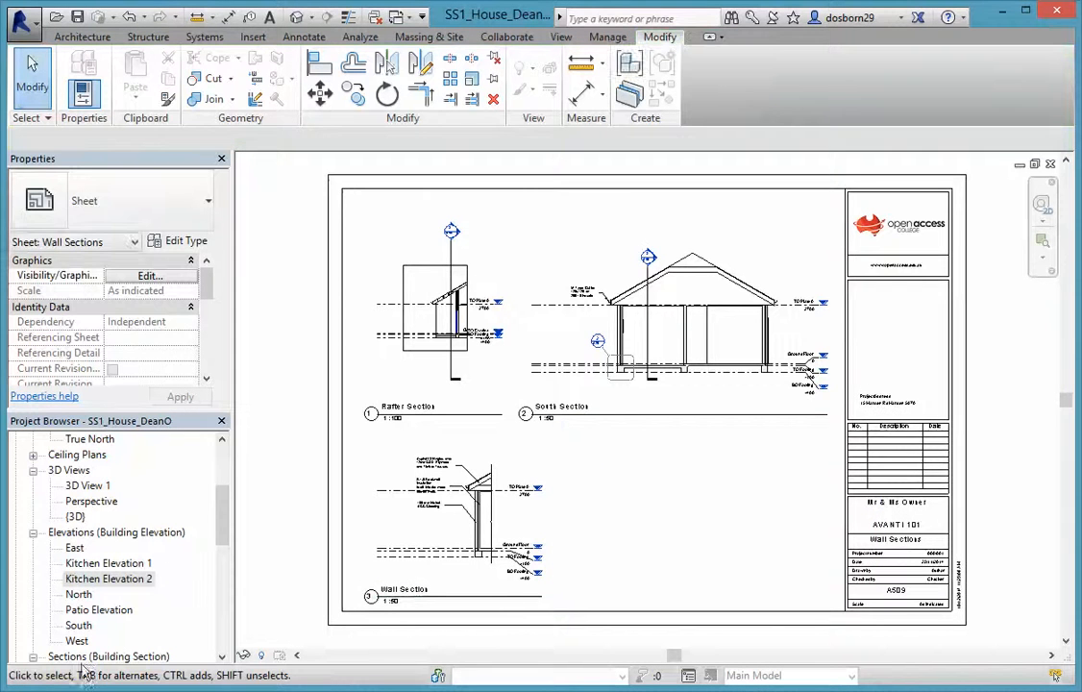
# Give Kitchen Elevation 2 a custom 1:25 scale and return to sheet A509
pyautogui.doubleClick(106, 579)
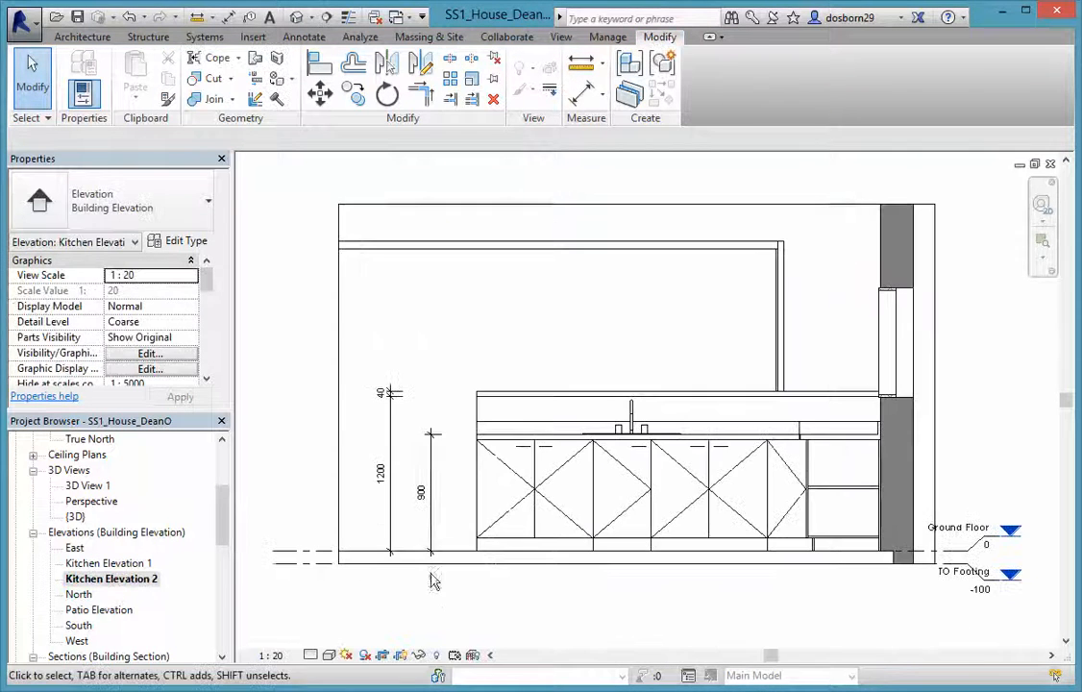
pyautogui.click(267, 657)
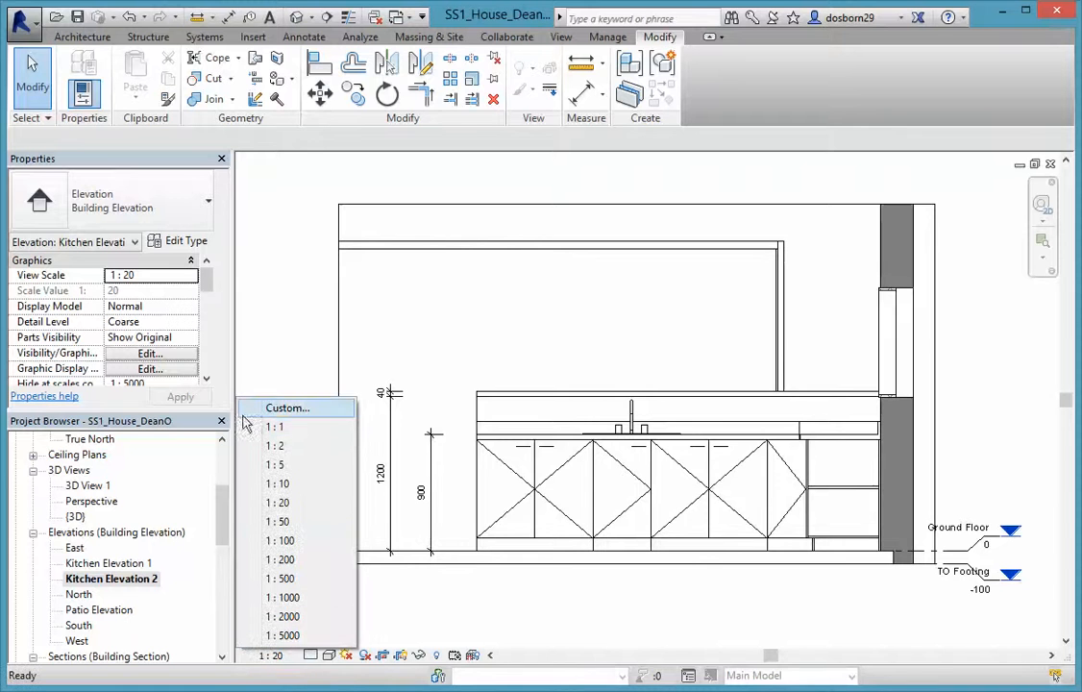
pyautogui.click(283, 409)
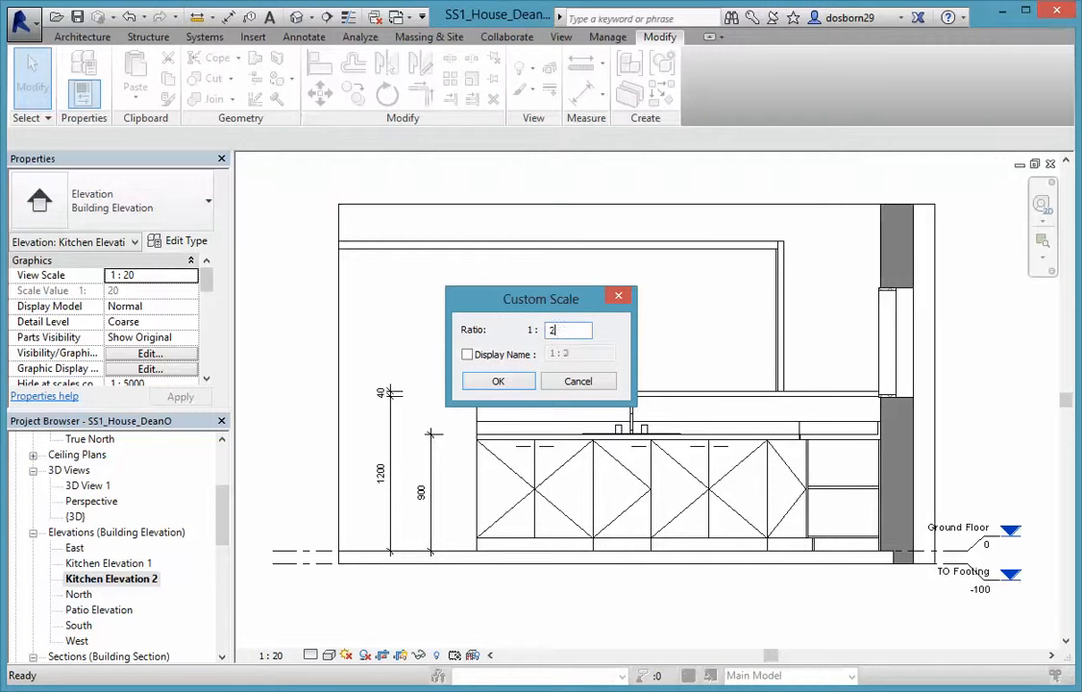
pyautogui.click(512, 386)
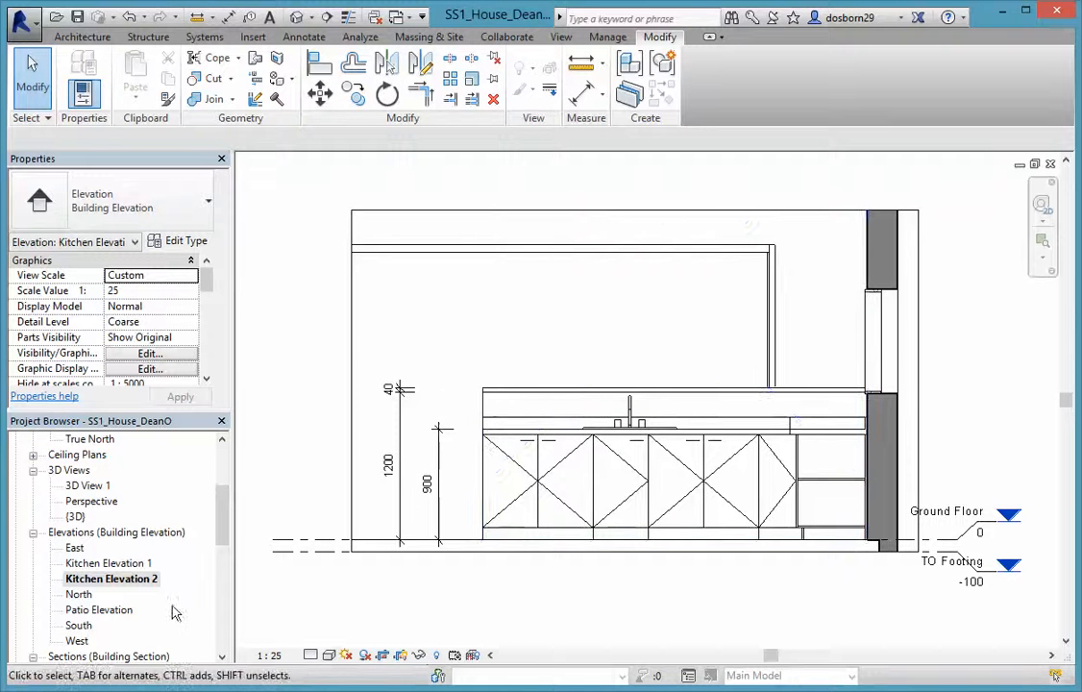
pyautogui.scroll(-7, 130, 605)
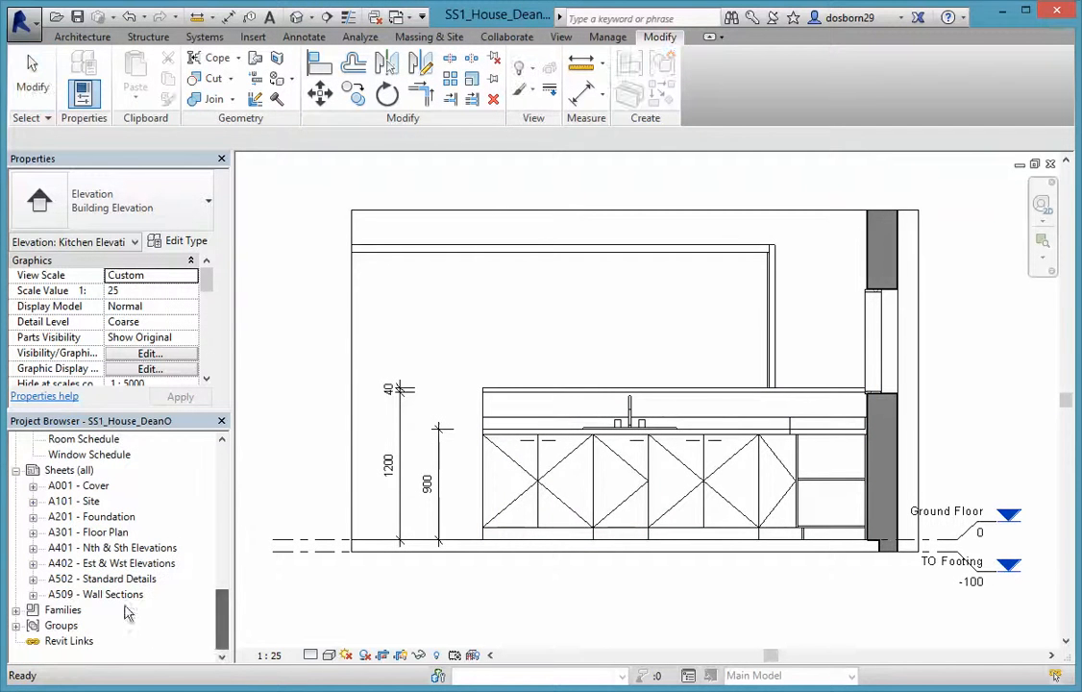
pyautogui.doubleClick(98, 595)
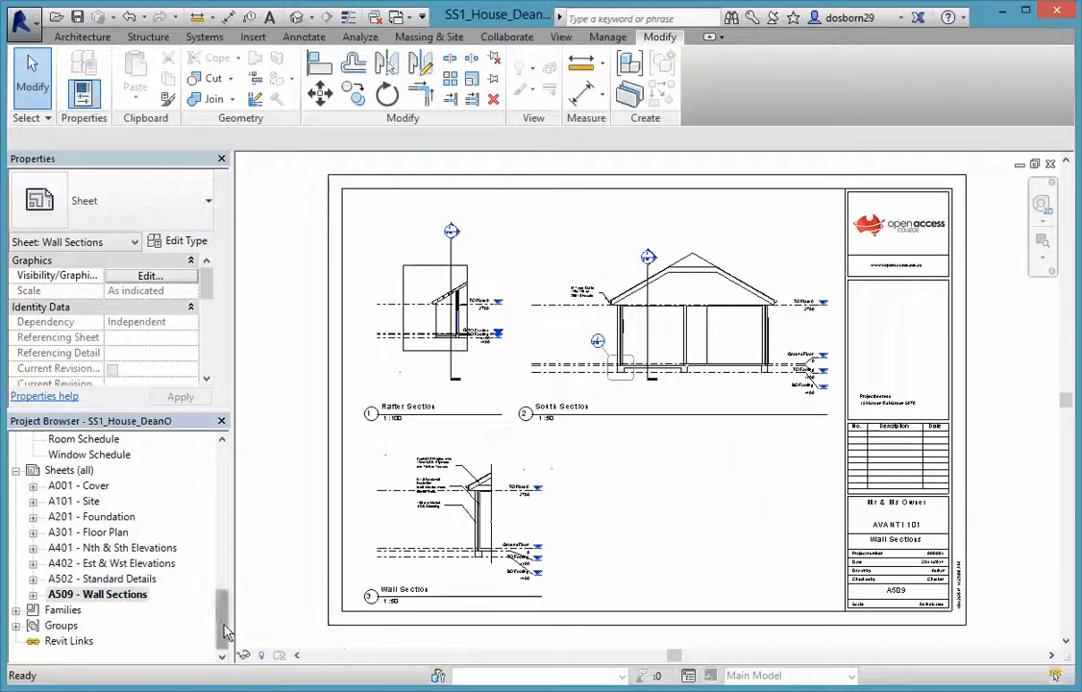
# Place Kitchen Elevation 2 as a 1:25 viewport in the lower right of the sheet
pyautogui.moveTo(224, 631); pyautogui.dragTo(222, 531)
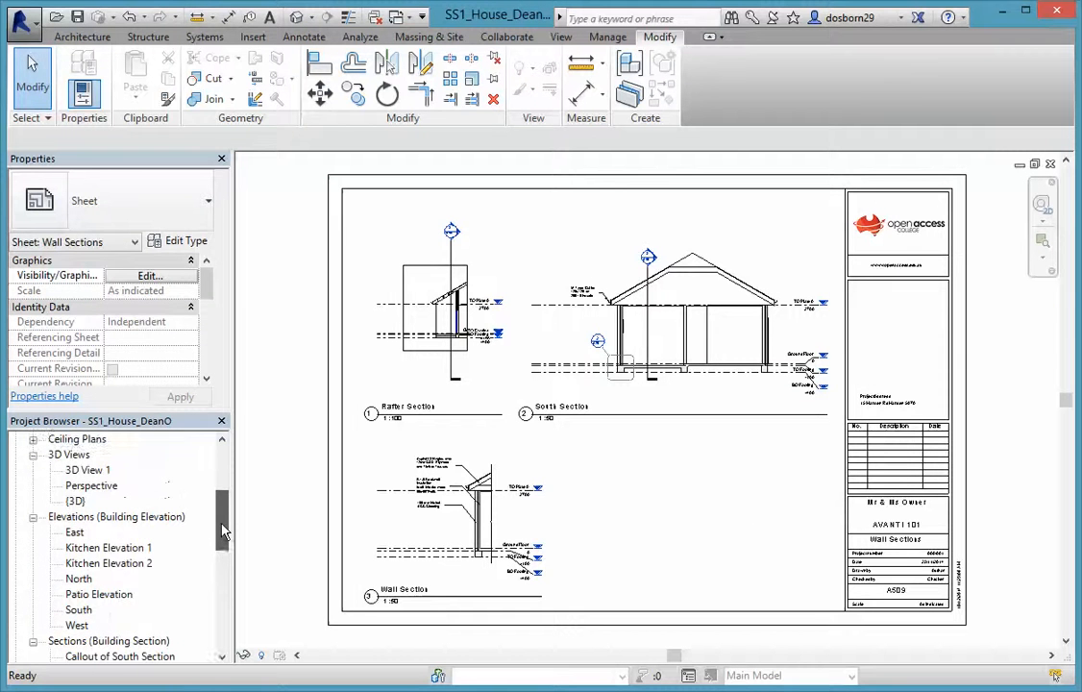
pyautogui.click(134, 564)
pyautogui.moveTo(723, 531); pyautogui.dragTo(678, 522)
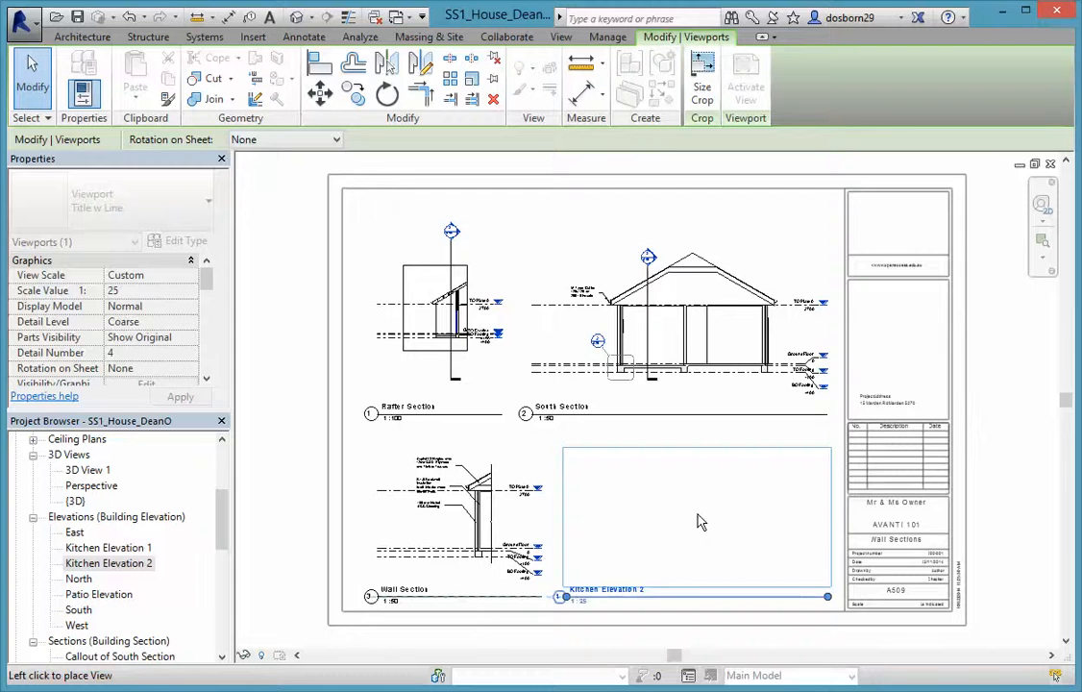
pyautogui.click(701, 522)
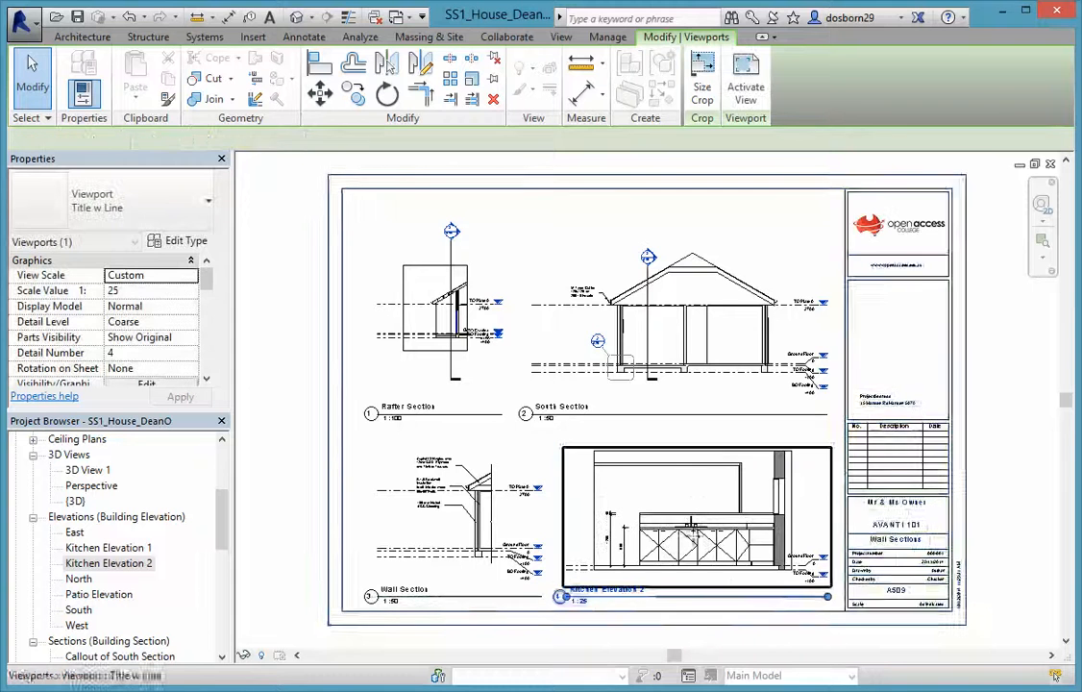
pyautogui.click(277, 468)
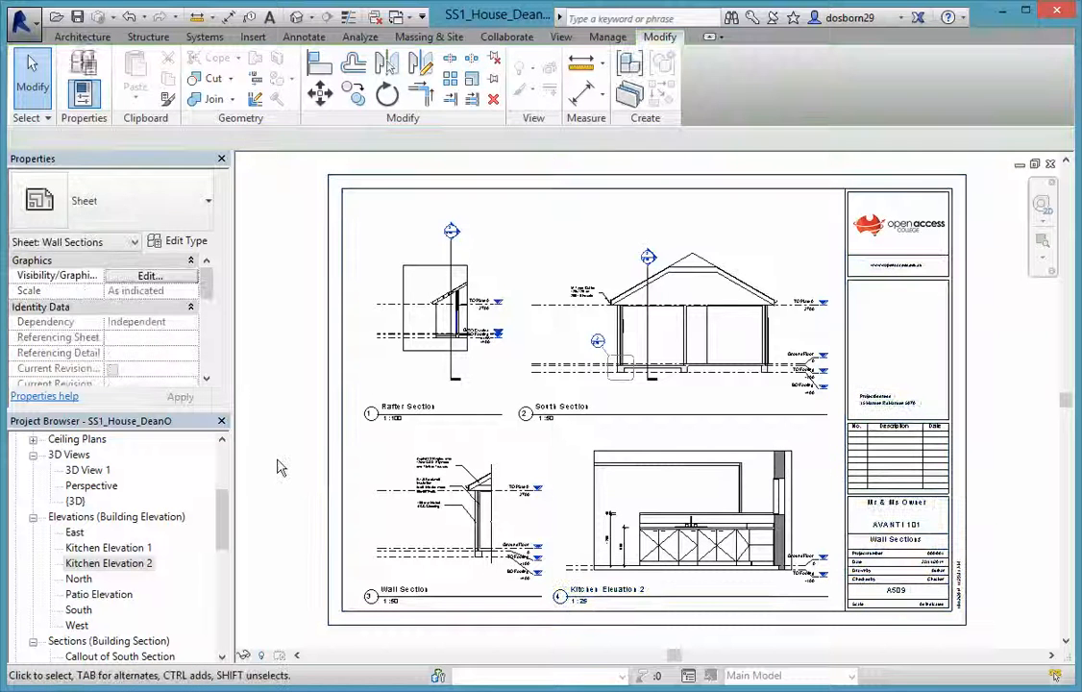
# Nudge the Rafter Section viewport slightly upward
pyautogui.click(709, 365)
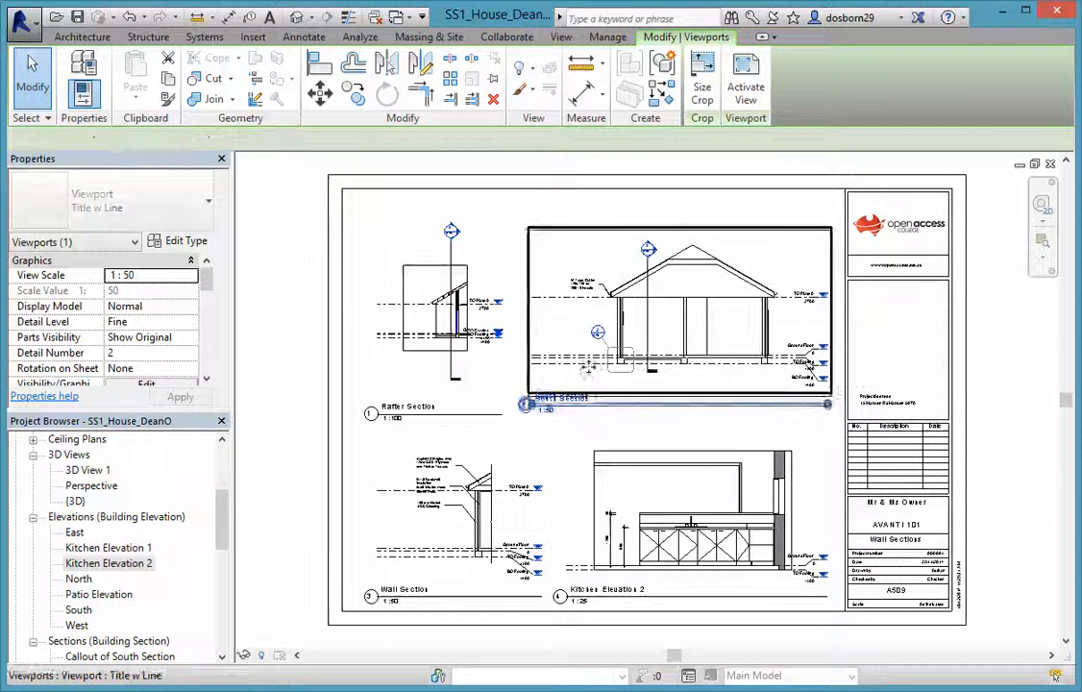
pyautogui.click(454, 356)
pyautogui.moveTo(454, 354); pyautogui.dragTo(455, 347)
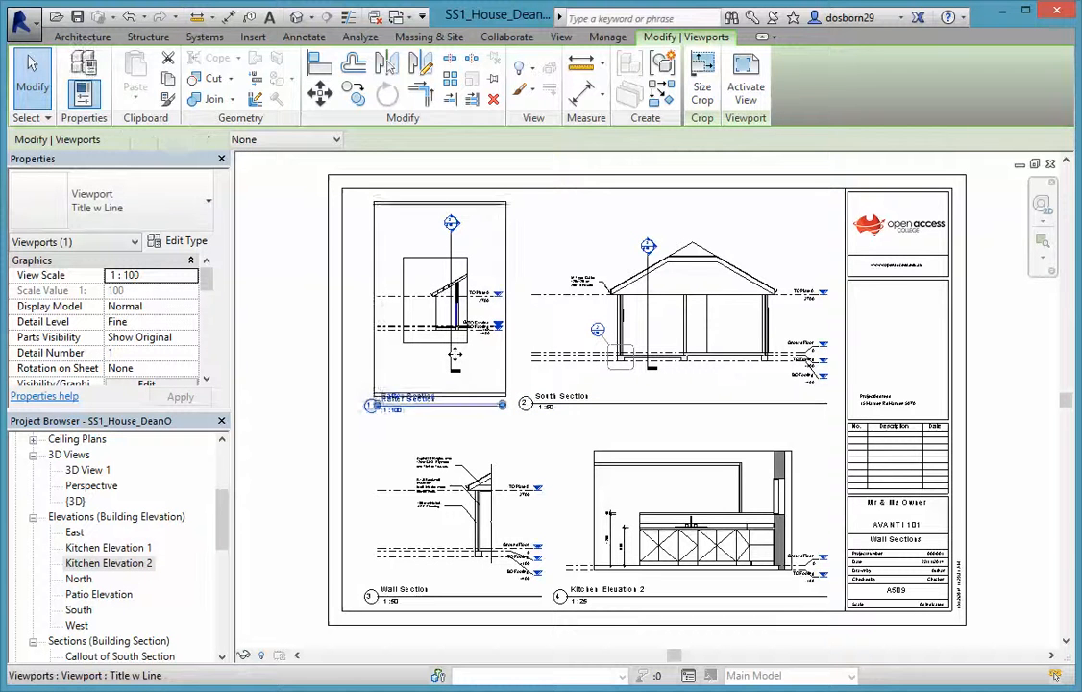
pyautogui.click(272, 420)
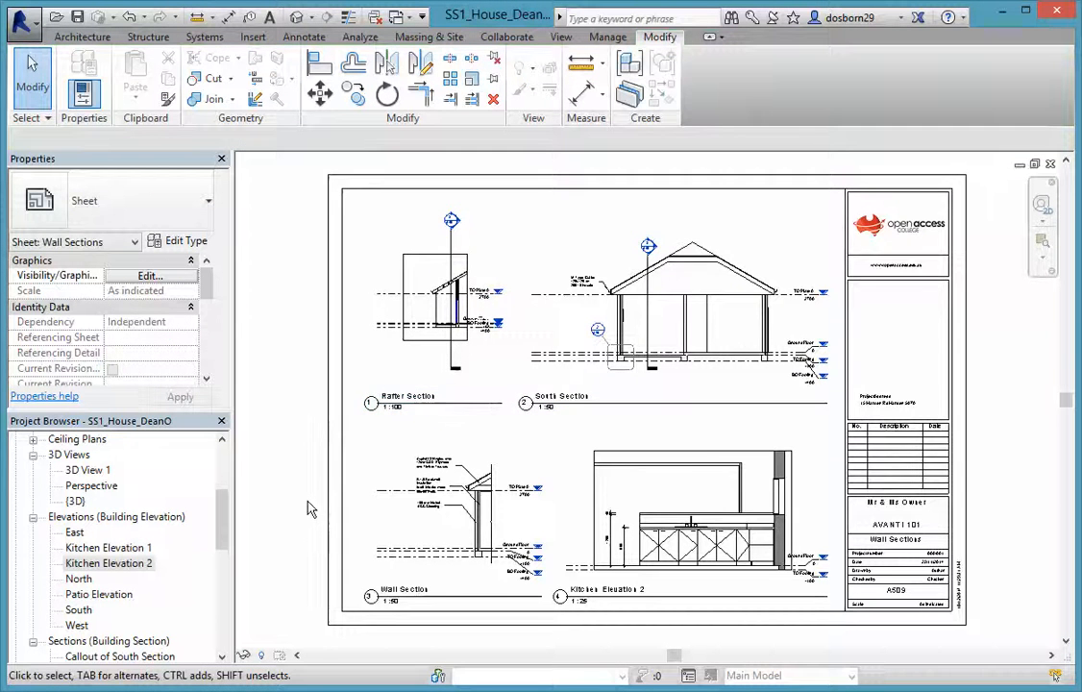
# Save the project
pyautogui.scroll(-1, 308, 510)
pyautogui.moveTo(220, 546); pyautogui.dragTo(224, 562)
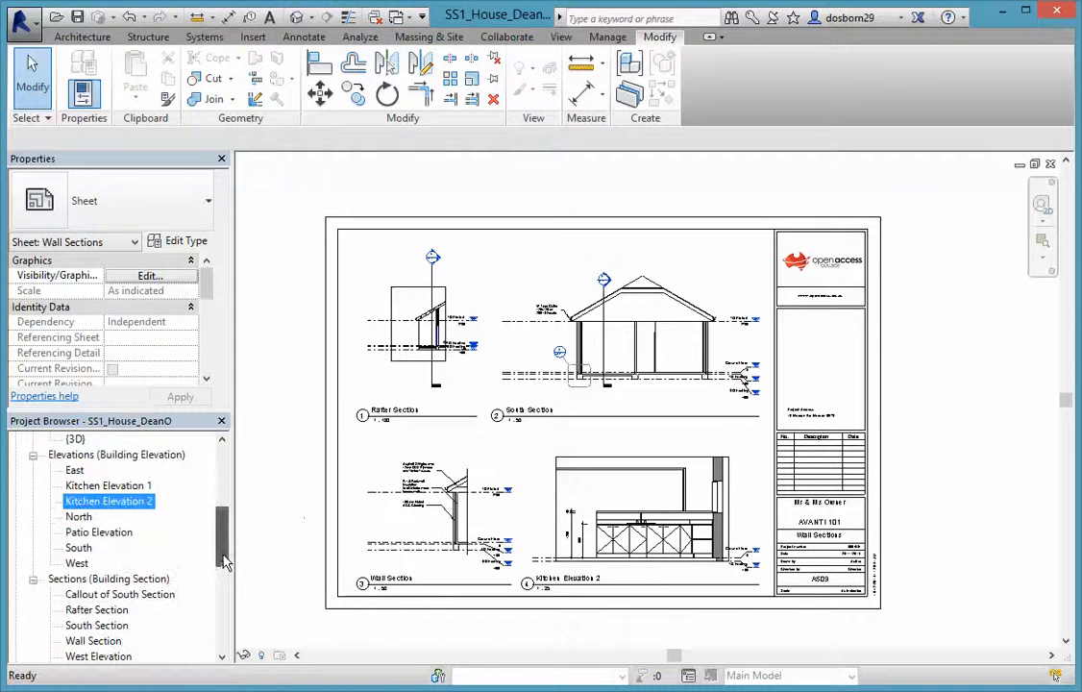
pyautogui.click(78, 20)
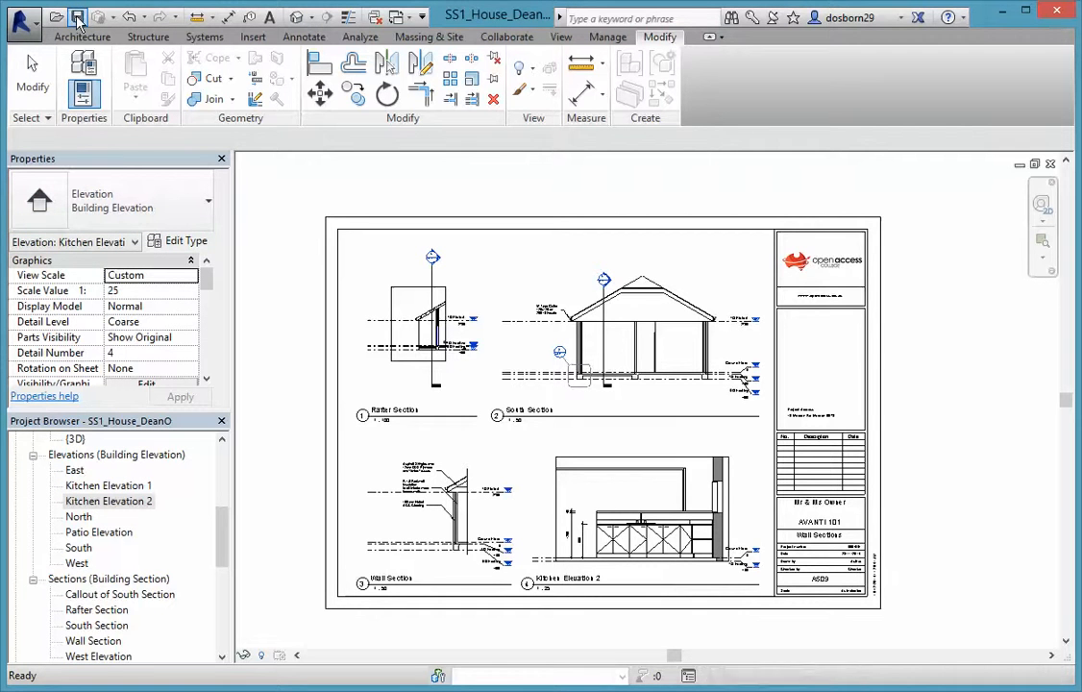